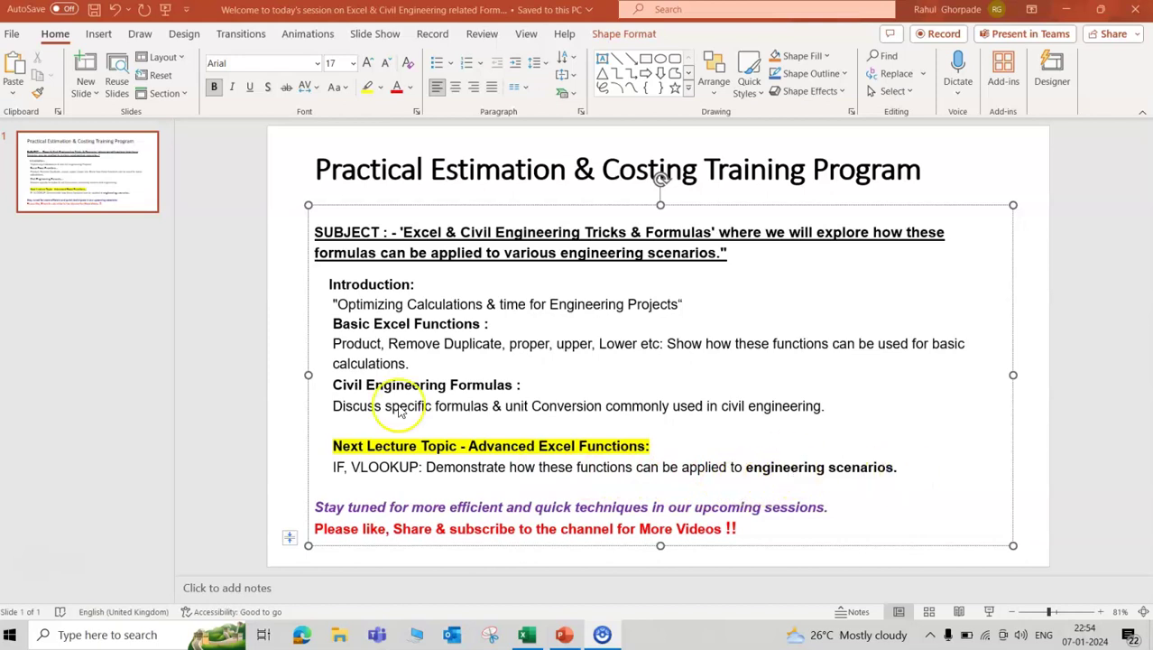
# Step: Switch to the Civil Engineering Formulaes workbook in Excel and inspect the SUM formula behind the Wall Plaster total quantity
pyautogui.hotkey('alt', 'Tab')
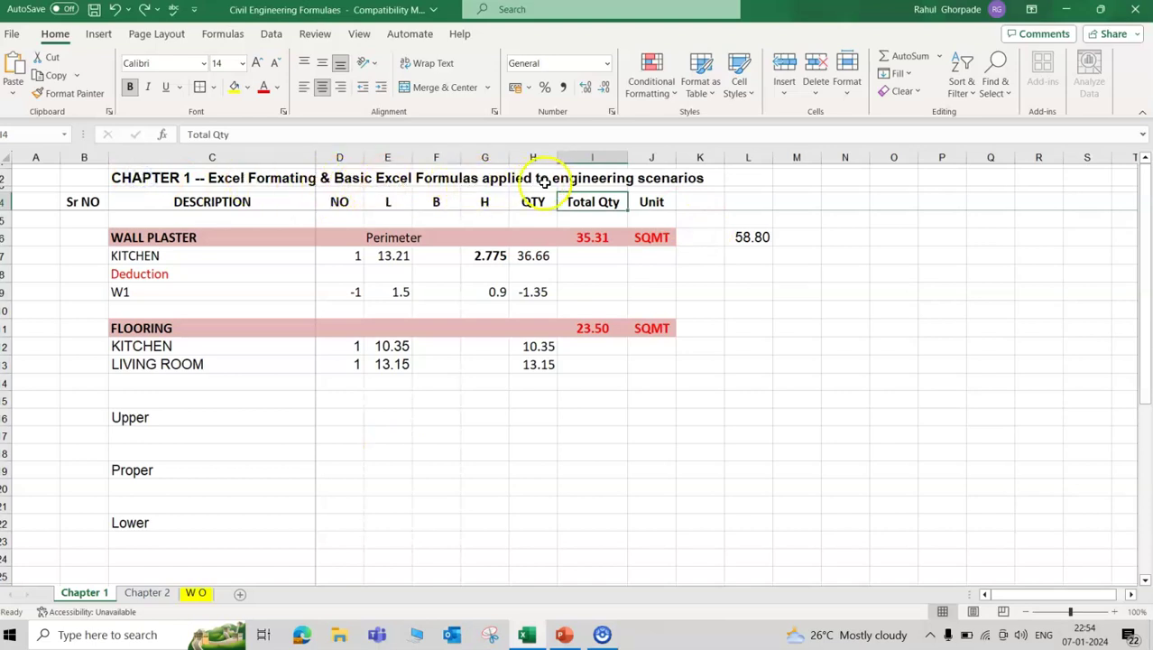
pyautogui.click(597, 236)
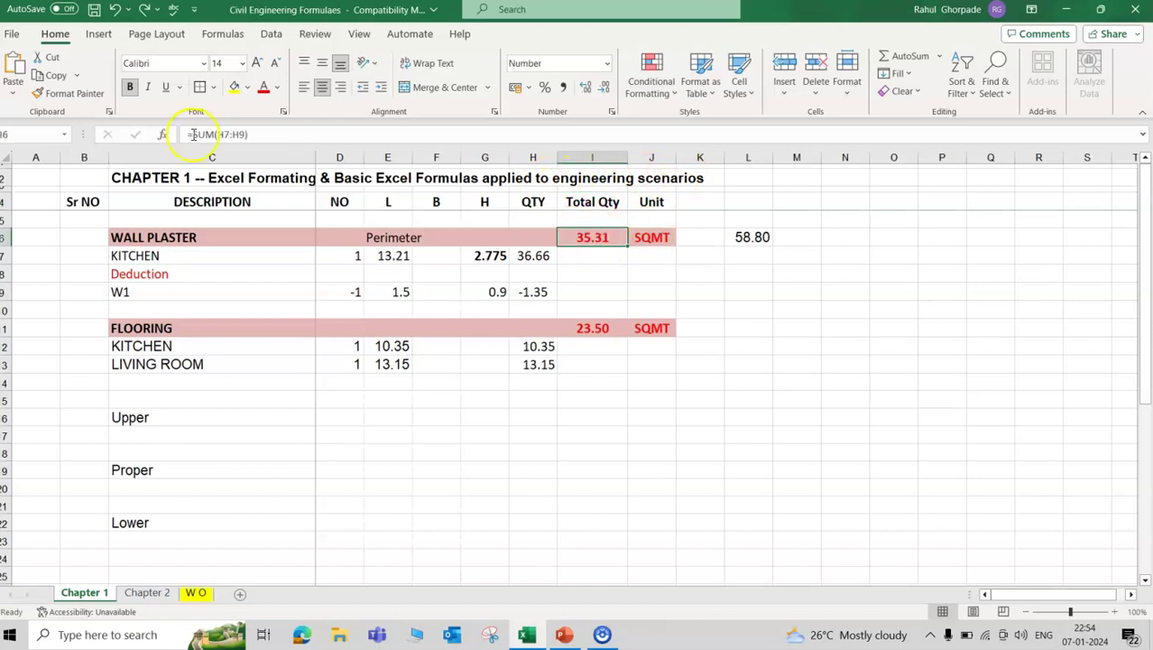
pyautogui.doubleClick(595, 236)
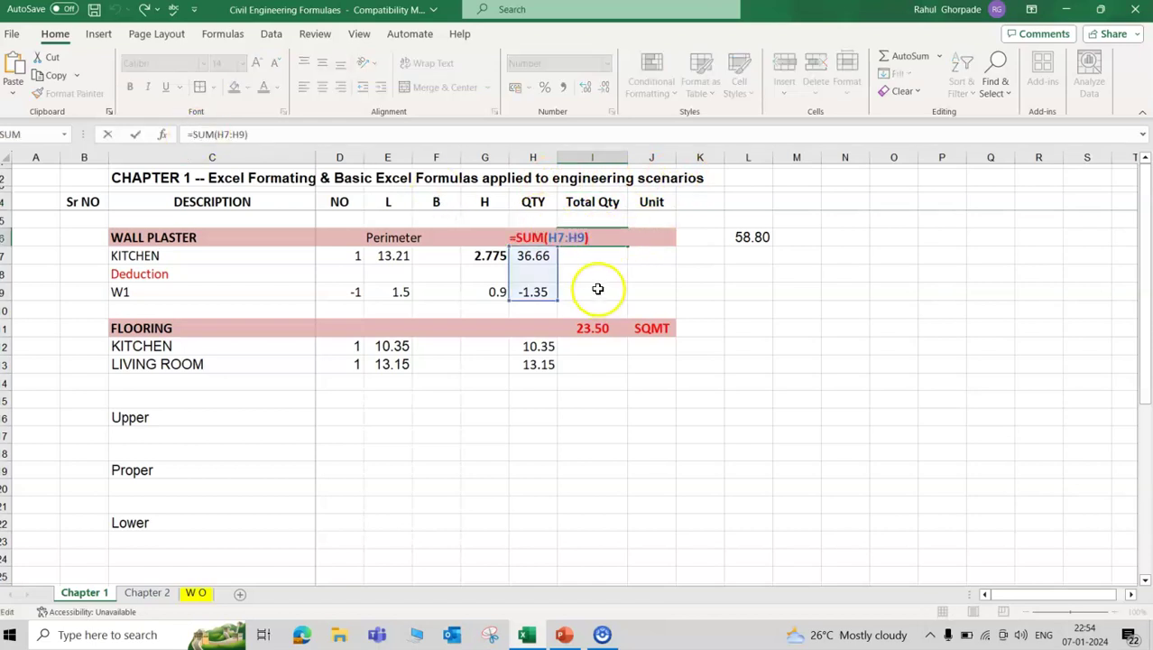
pyautogui.press('Escape')
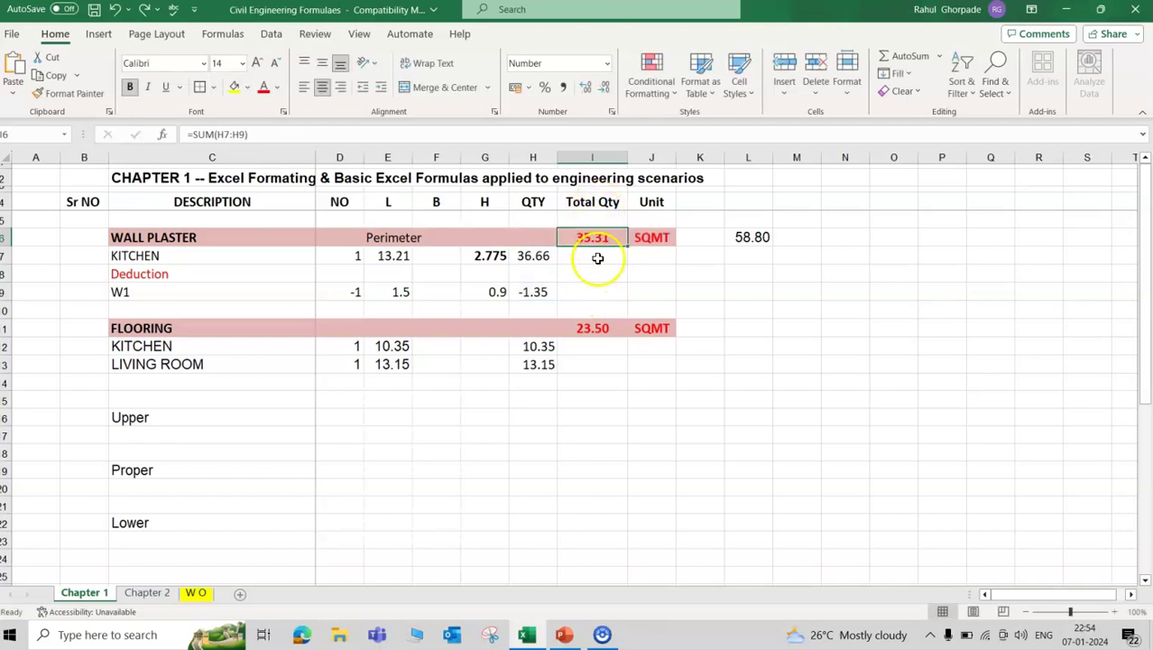
# Step: Compare the sums of the QTY and Total Qty columns, and check the formula behind the kitchen plaster quantity
pyautogui.click(589, 202)
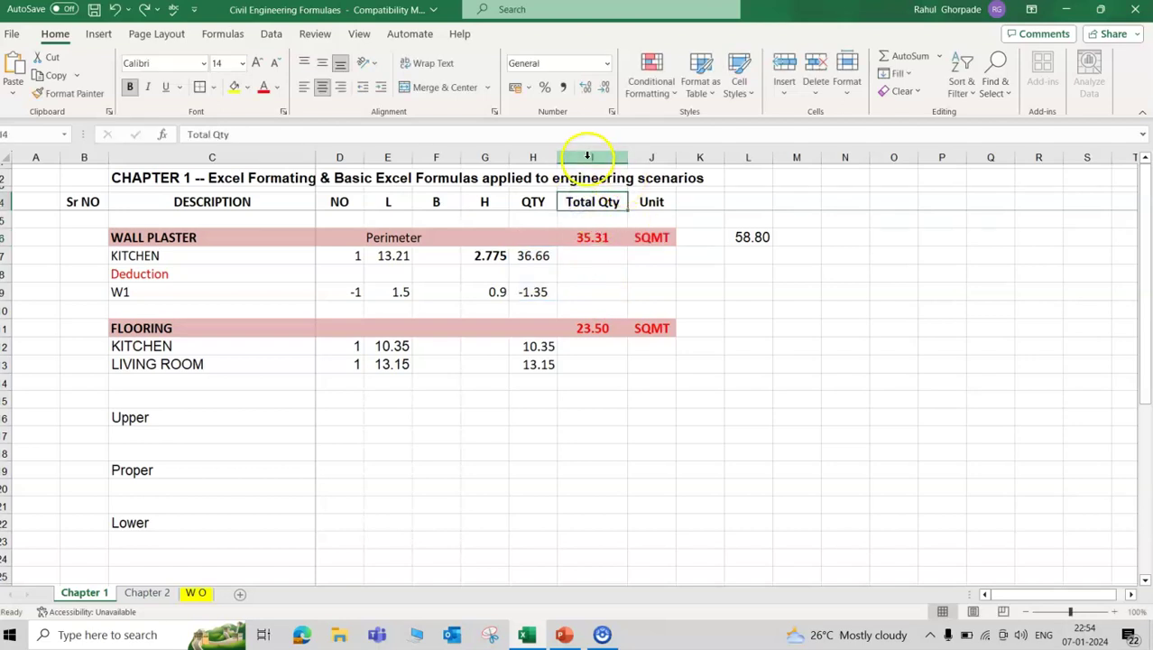
pyautogui.click(592, 157)
pyautogui.click(592, 203)
pyautogui.click(588, 158)
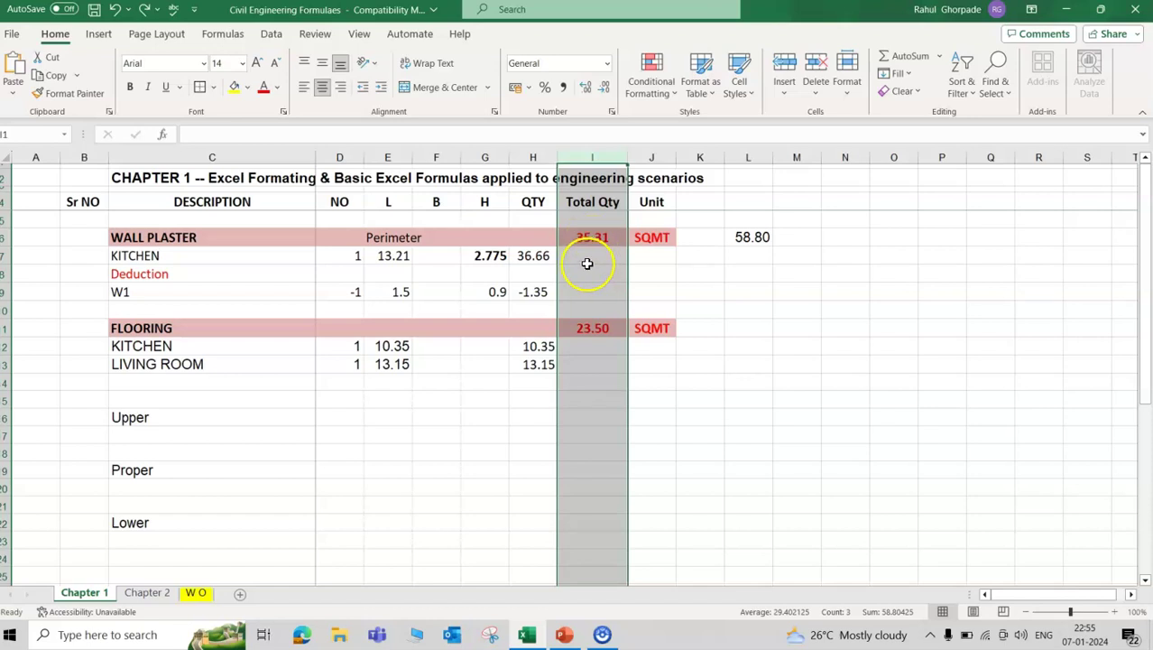
pyautogui.click(586, 259)
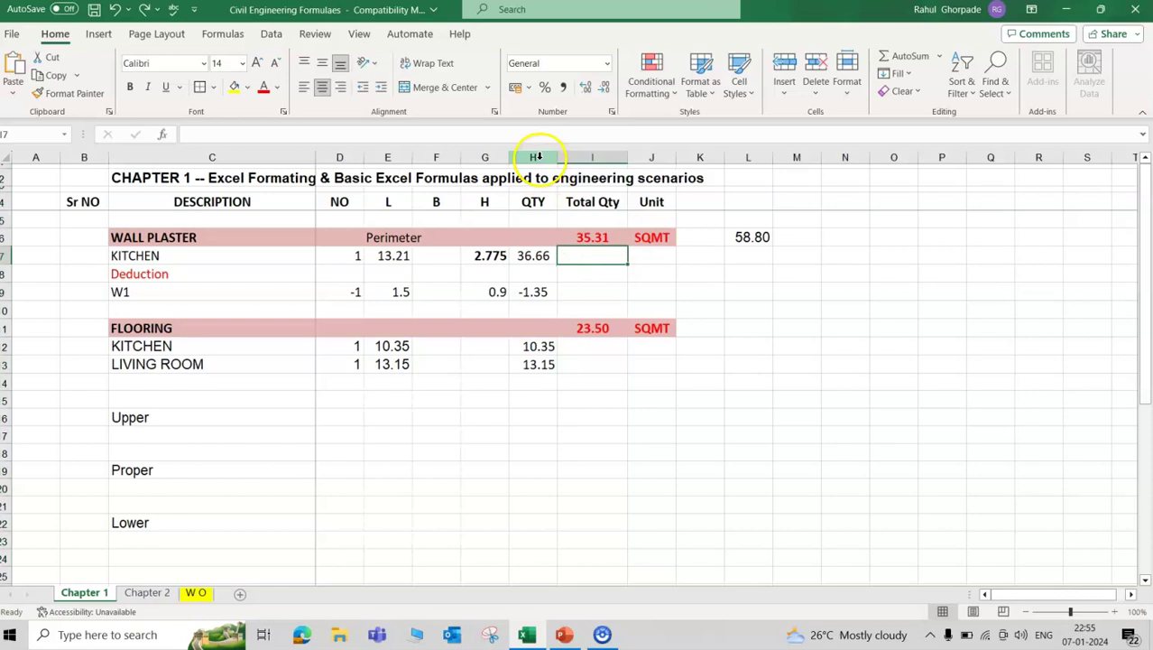
pyautogui.click(539, 256)
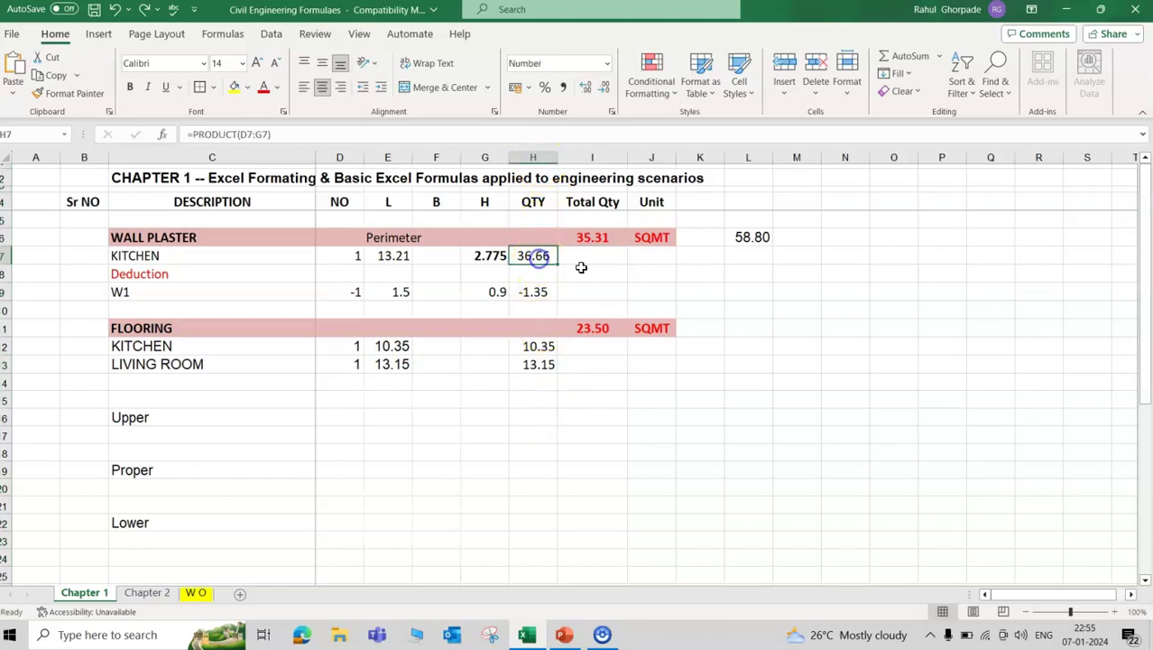
pyautogui.click(530, 158)
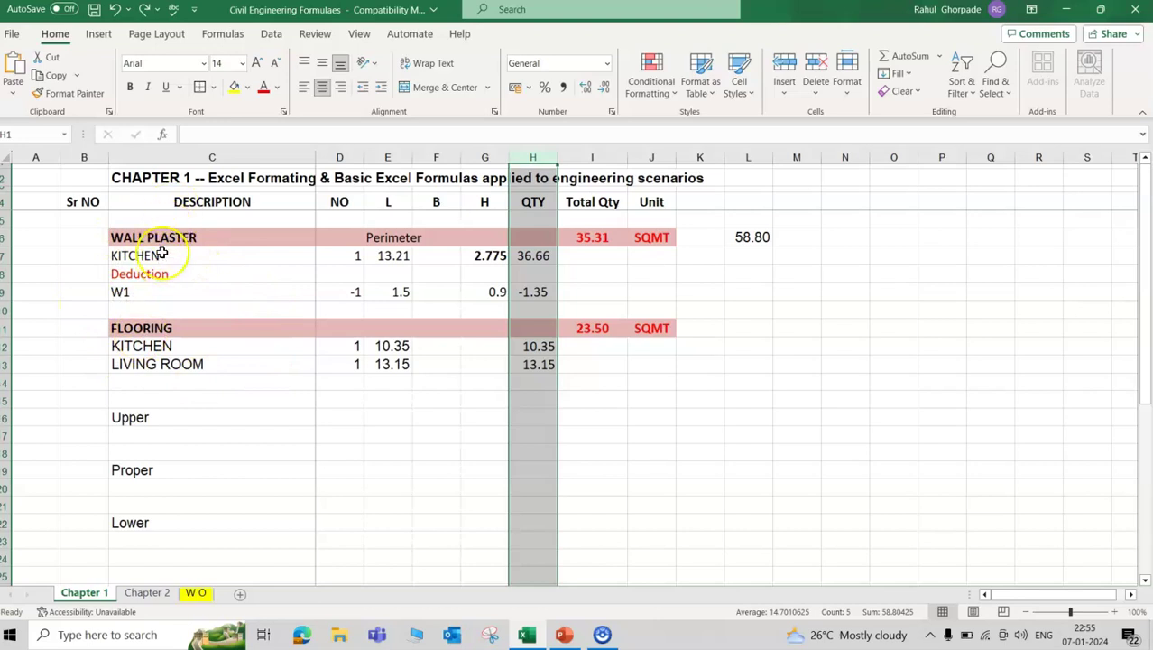
pyautogui.click(584, 153)
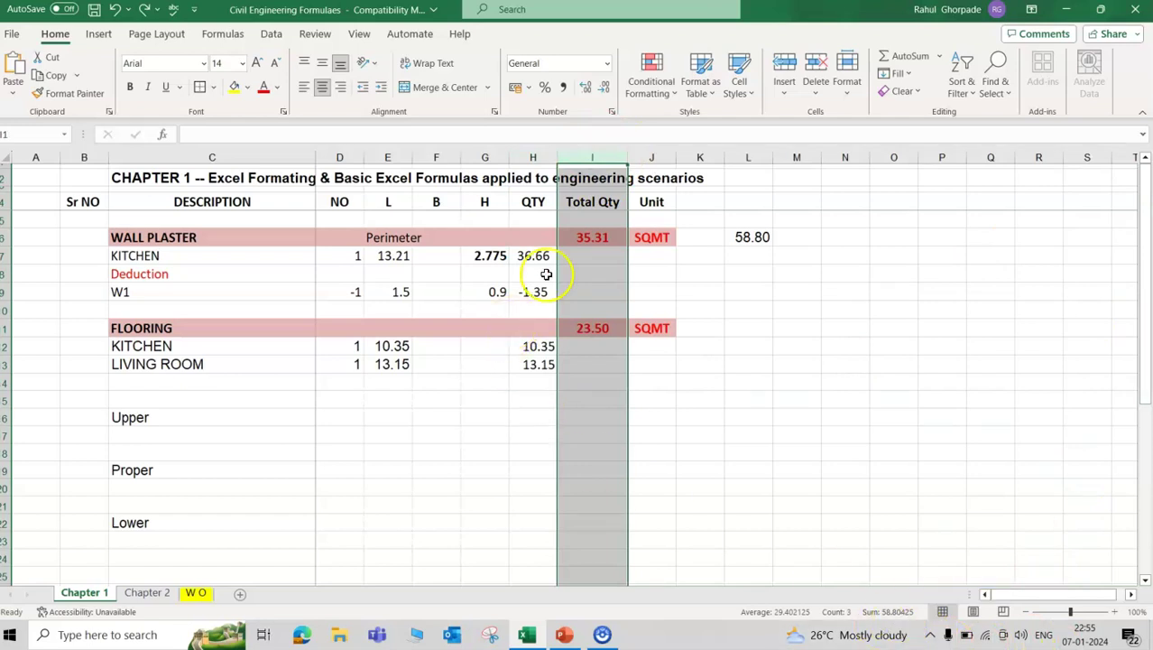
# Step: Shorten the SUM range of the Wall Plaster total to H7:H8 and that of the Flooring total to H12
pyautogui.click(579, 239)
pyautogui.doubleClick(582, 236)
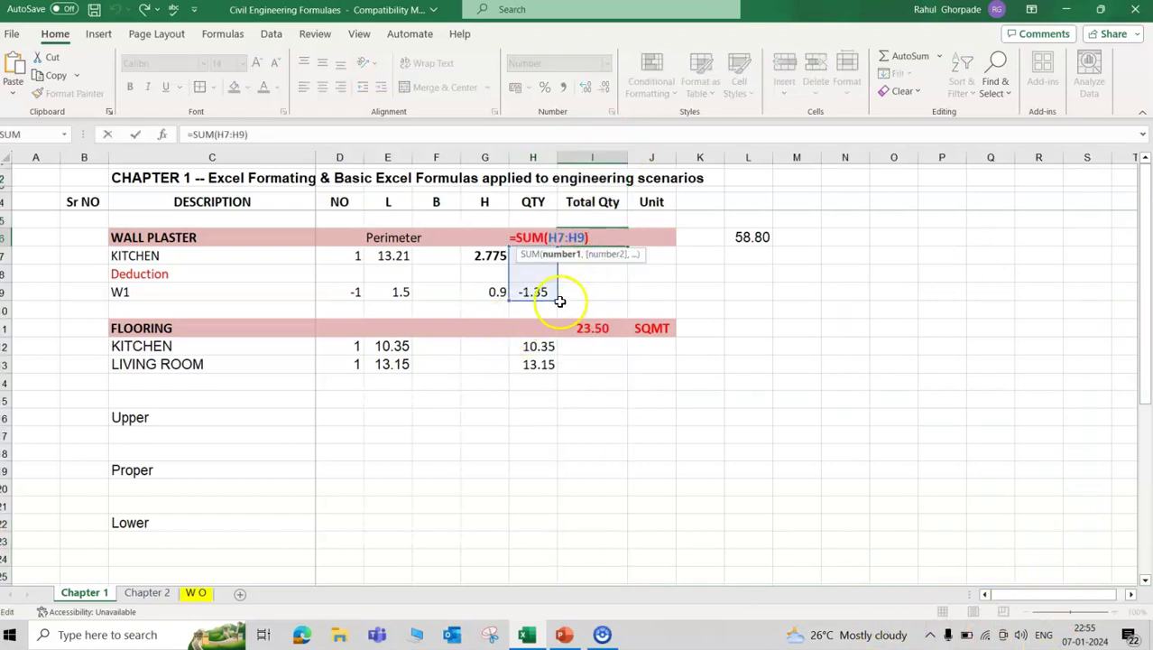
pyautogui.moveTo(556, 299); pyautogui.dragTo(551, 280)
pyautogui.press('Return')
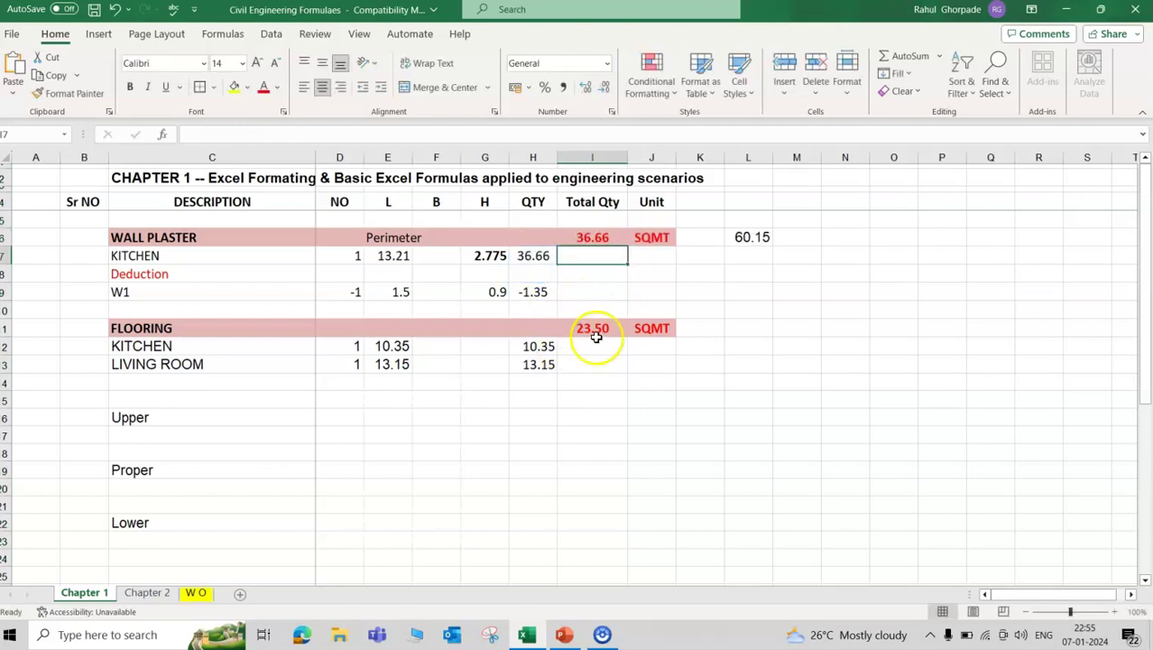
pyautogui.doubleClick(598, 329)
pyautogui.moveTo(557, 374); pyautogui.dragTo(528, 353)
pyautogui.press('Return')
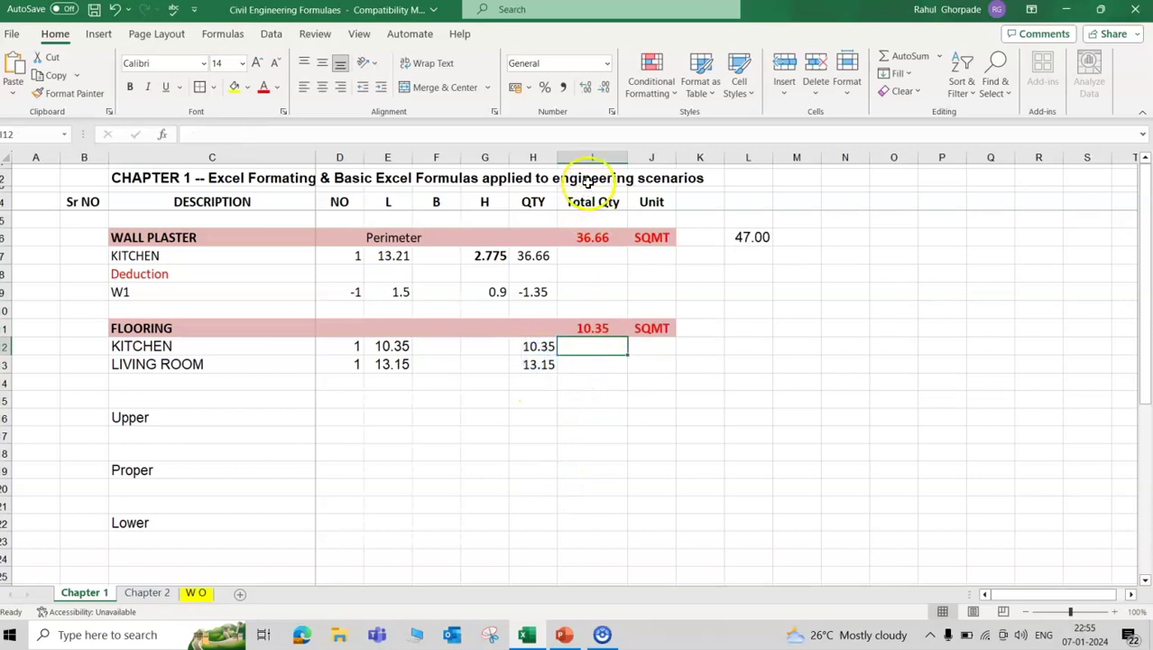
# Step: Check the sums of the Total Qty and QTY columns against each other for a mismatch
pyautogui.click(591, 157)
pyautogui.click(537, 158)
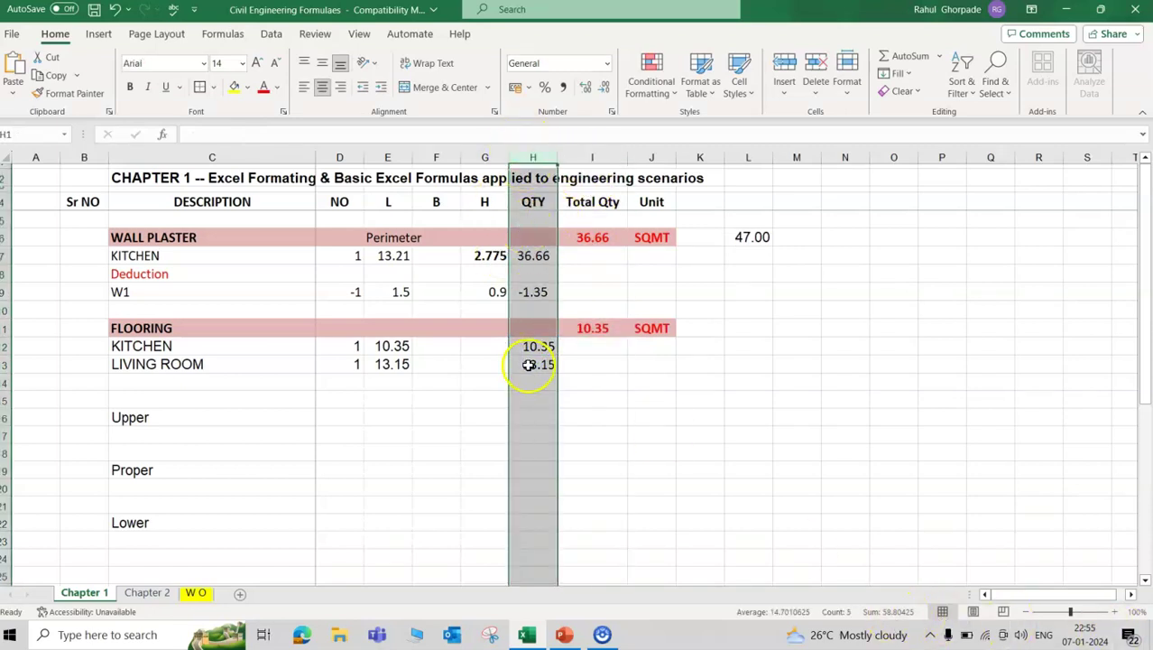
pyautogui.click(601, 157)
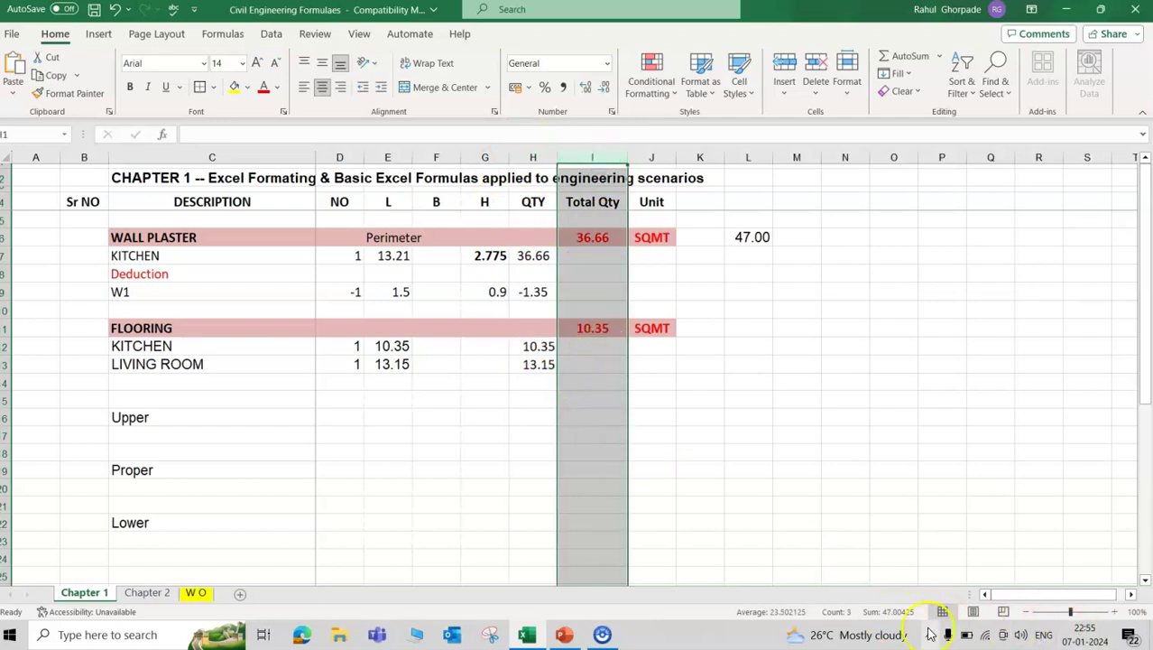
pyautogui.click(730, 345)
# Step: Extend the Wall Plaster total's SUM range to H7:H9 and the Flooring total's to H12:H13
pyautogui.click(592, 237)
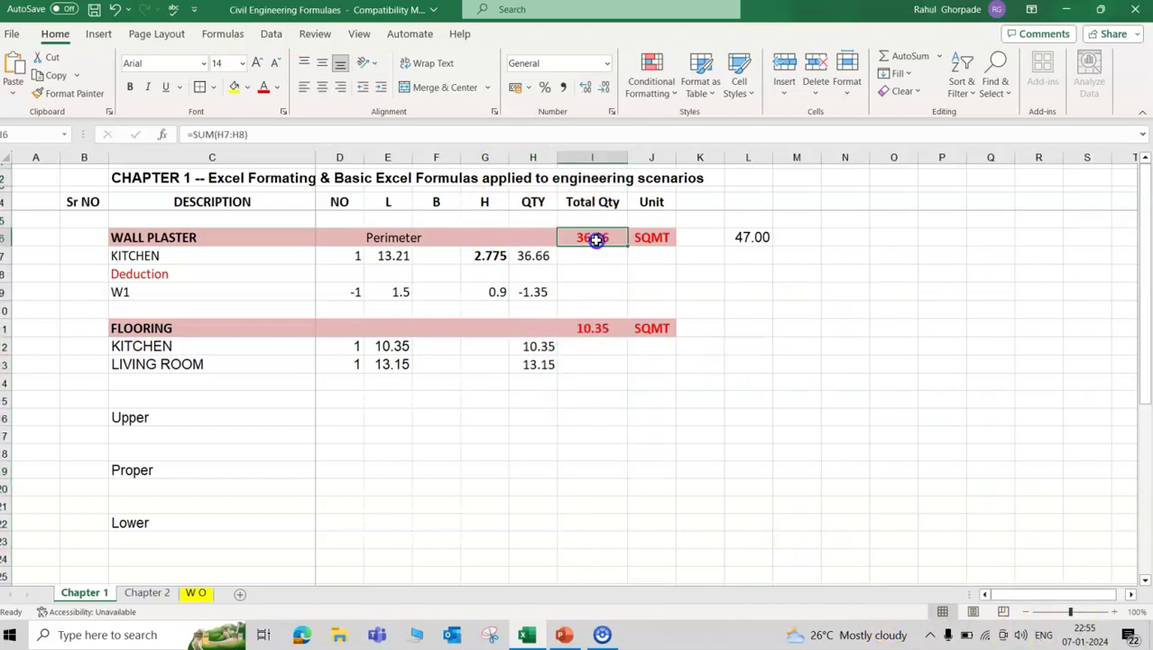
pyautogui.doubleClick(591, 236)
pyautogui.moveTo(557, 279); pyautogui.dragTo(557, 297)
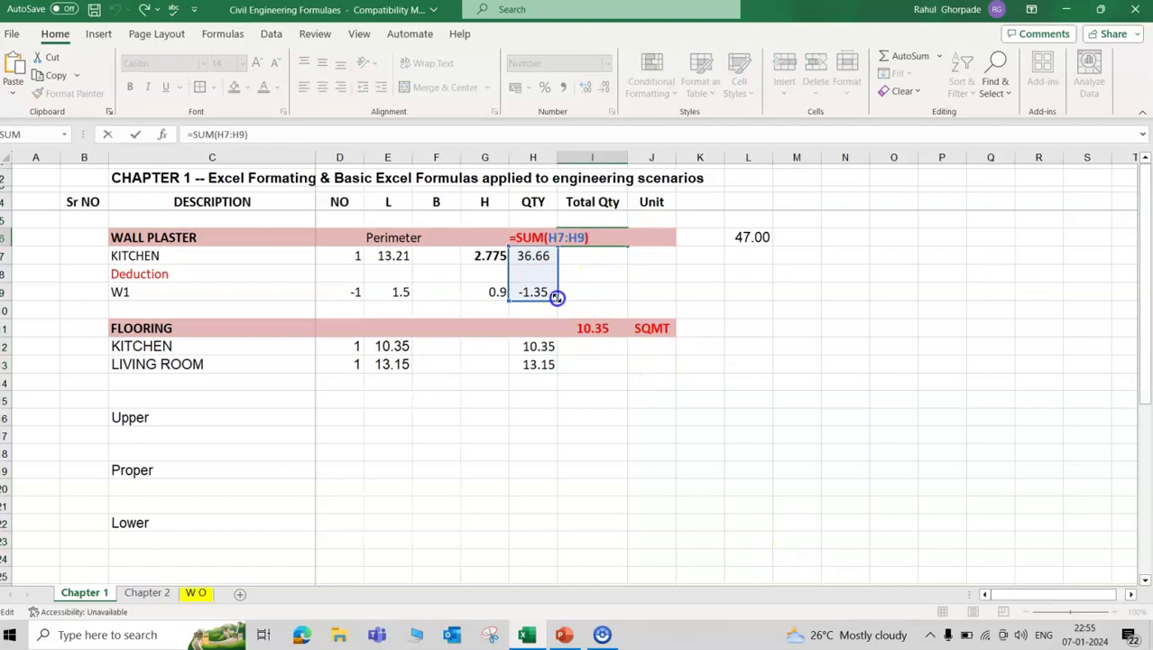
pyautogui.press('Return')
pyautogui.doubleClick(592, 328)
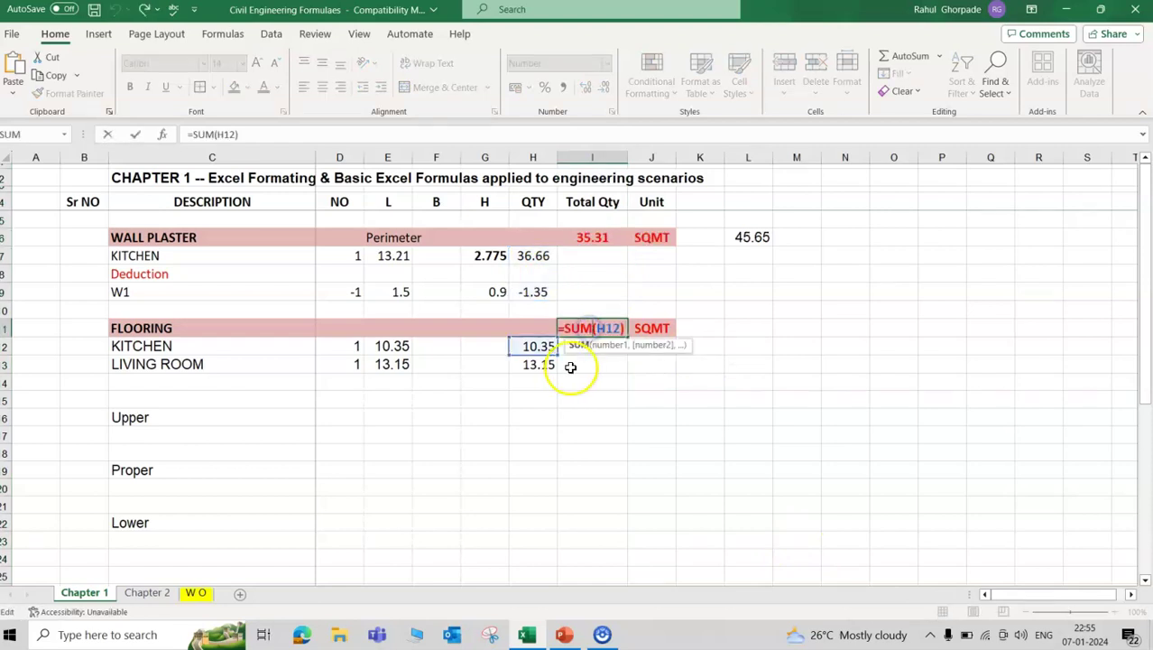
pyautogui.moveTo(559, 359); pyautogui.dragTo(557, 370)
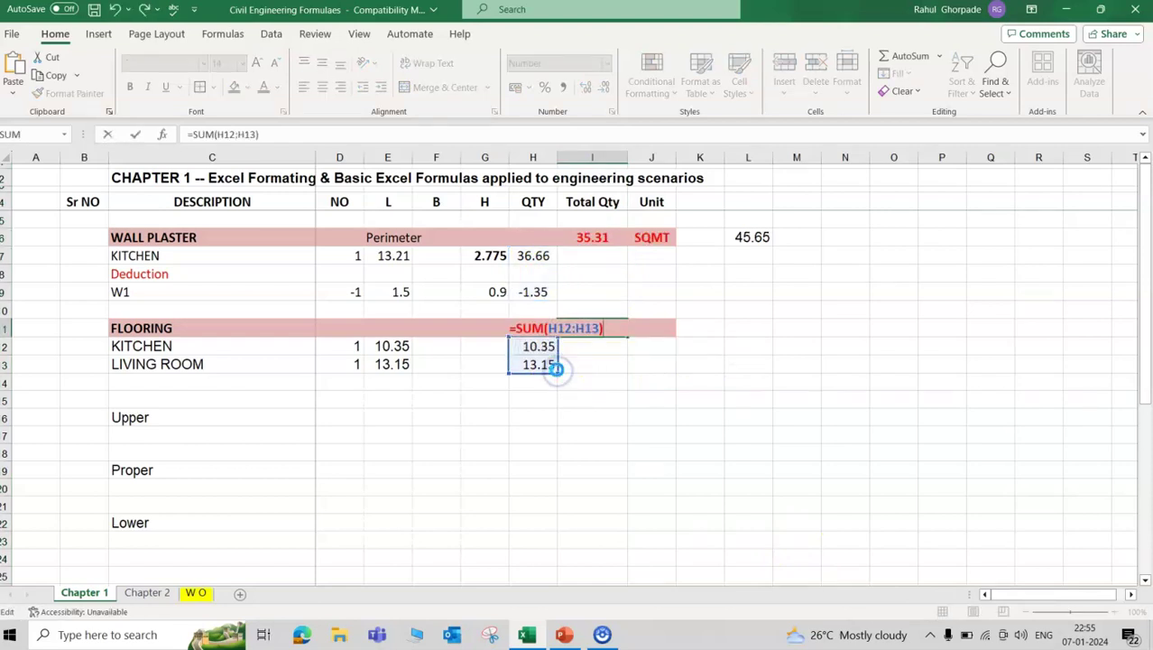
pyautogui.press('Return')
# Step: Convert the chapter title in C2 to uppercase with an UPPER formula in C17, below the Upper label
pyautogui.click(149, 433)
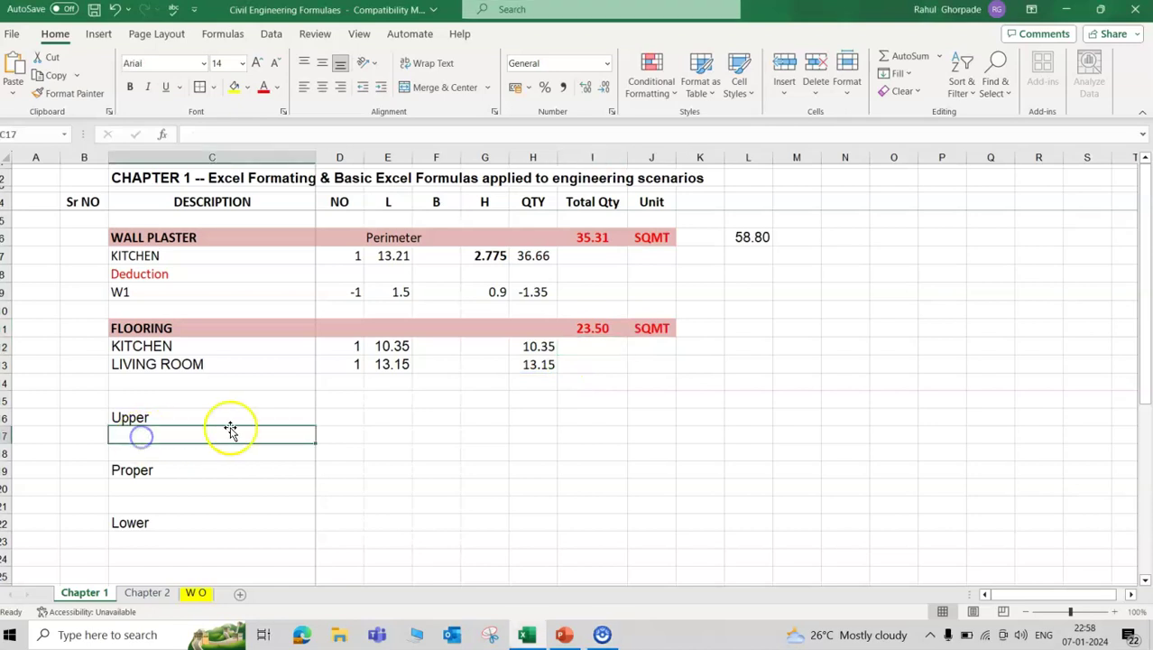
pyautogui.click(151, 415)
pyautogui.click(146, 469)
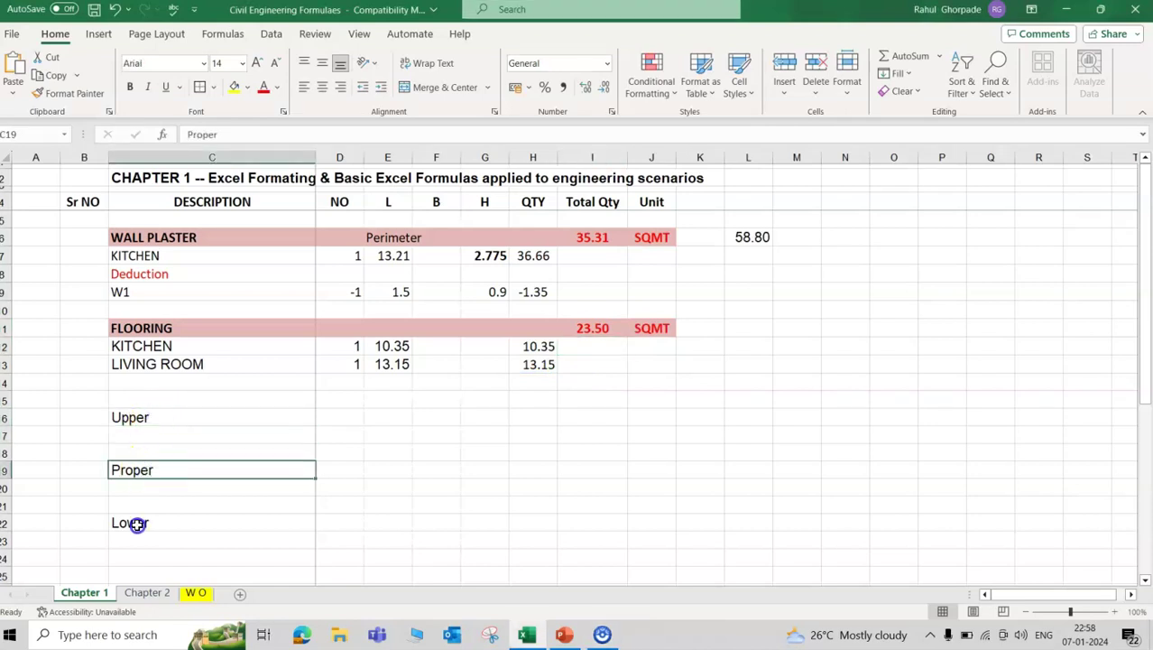
pyautogui.click(135, 523)
pyautogui.click(176, 433)
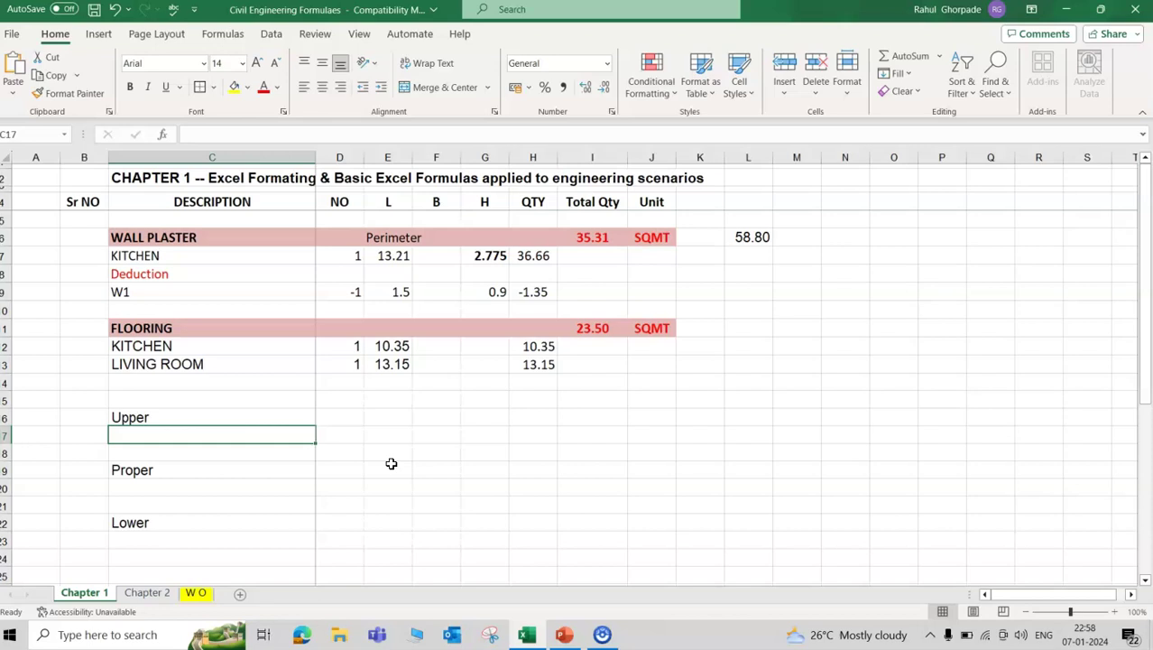
pyautogui.write('=')
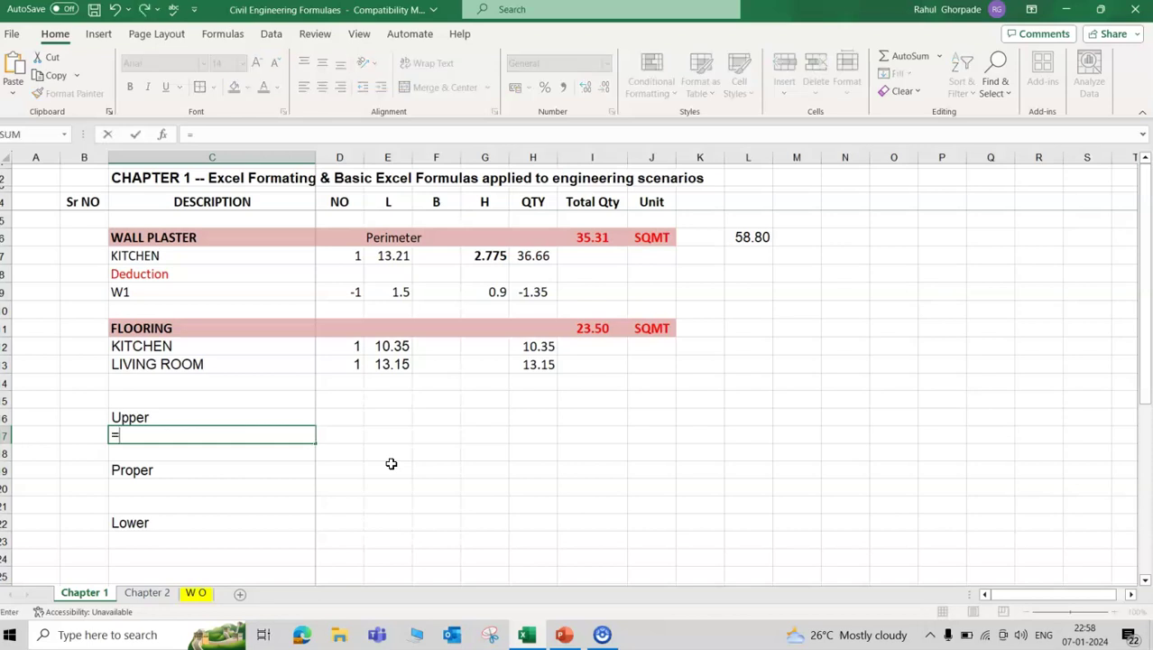
pyautogui.write('up')
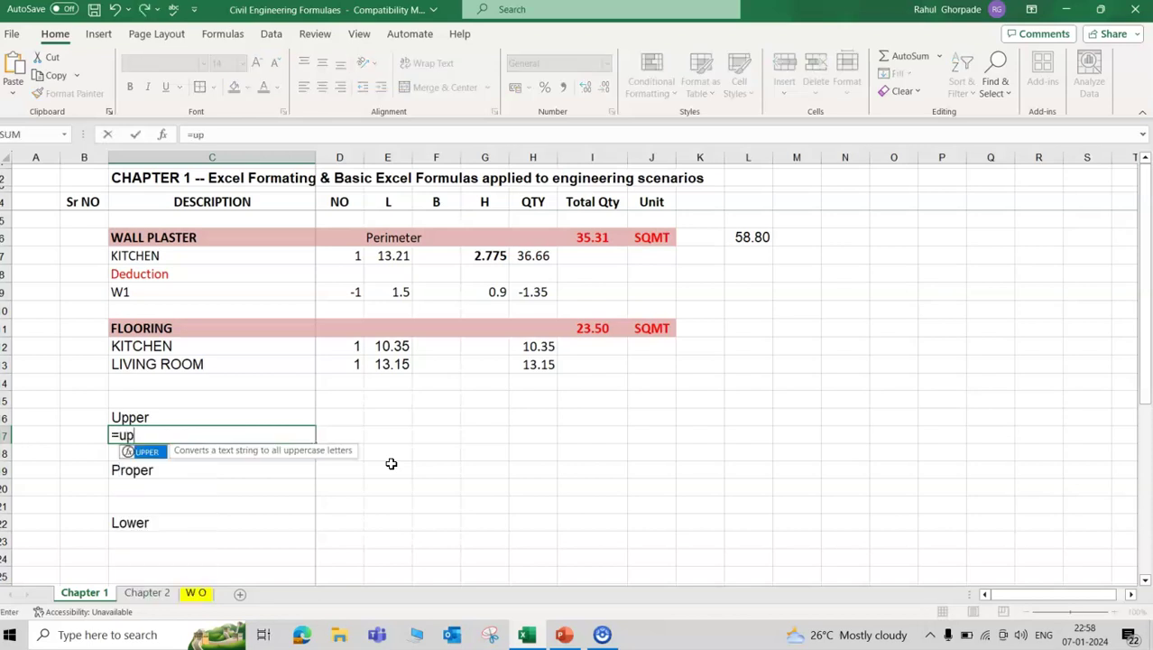
pyautogui.write('per(')
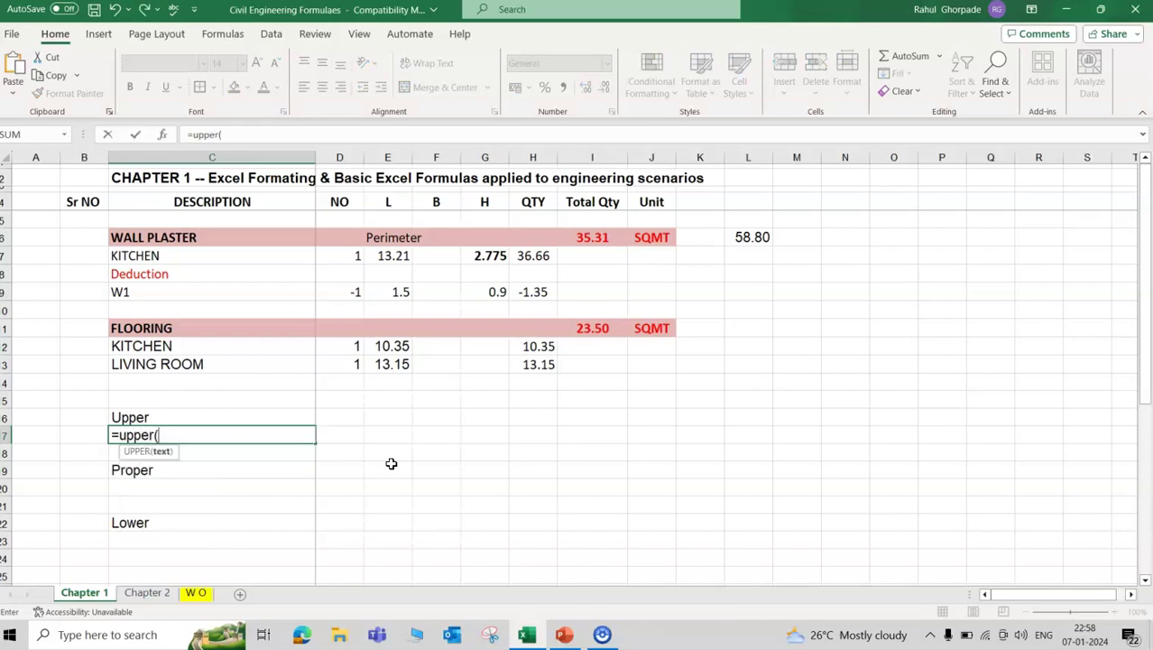
pyautogui.click(194, 180)
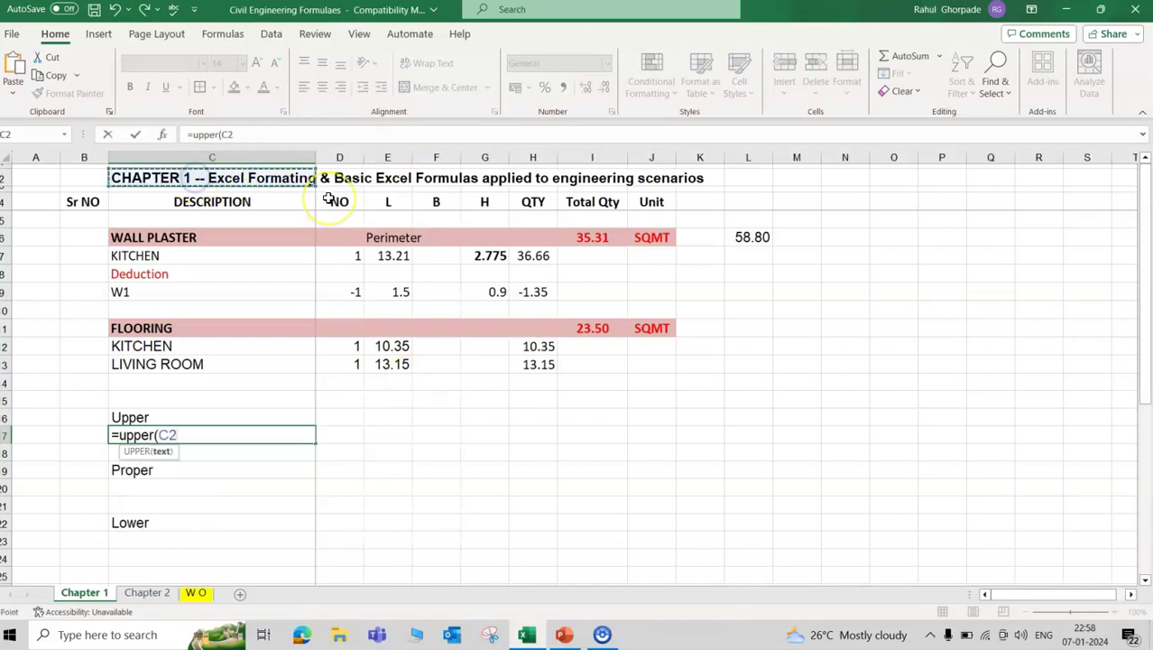
pyautogui.press('Return')
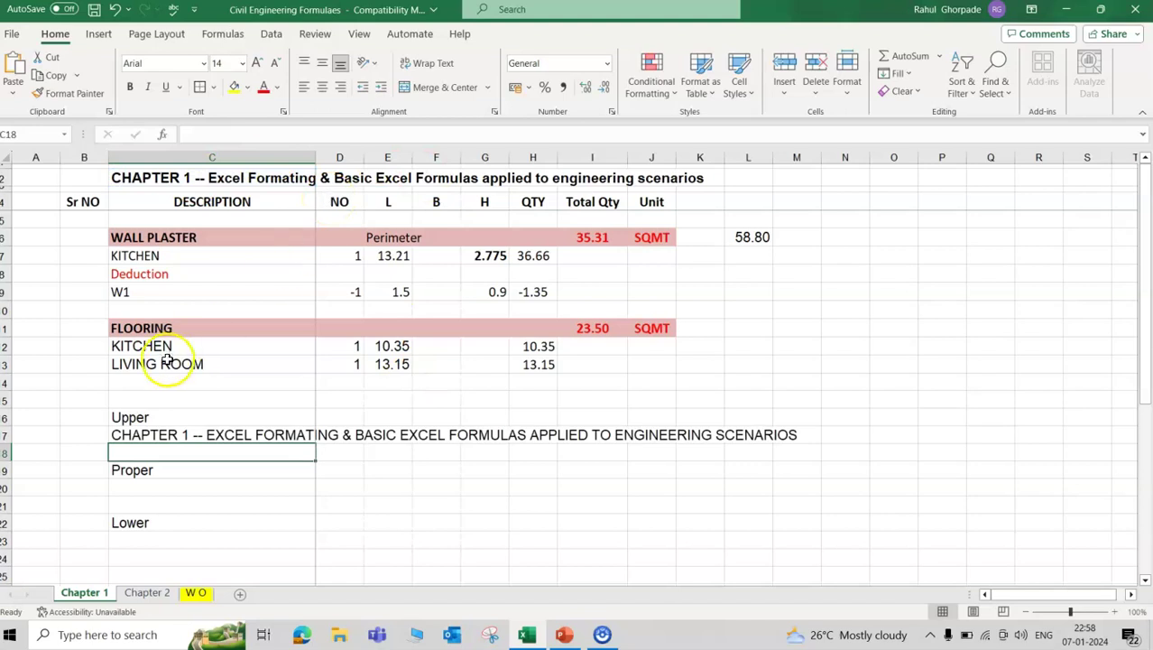
pyautogui.click(155, 436)
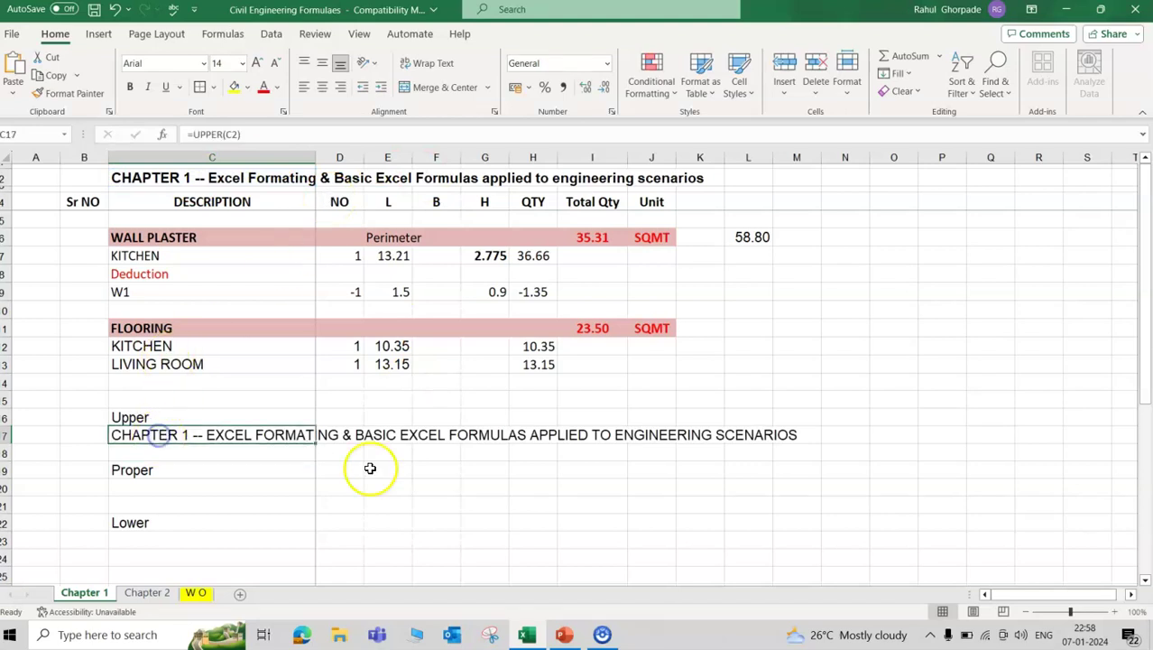
# Step: Convert the uppercase title in C17 to proper case with a PROPER formula in C20, below the Proper label
pyautogui.click(165, 490)
pyautogui.write('=proper(')
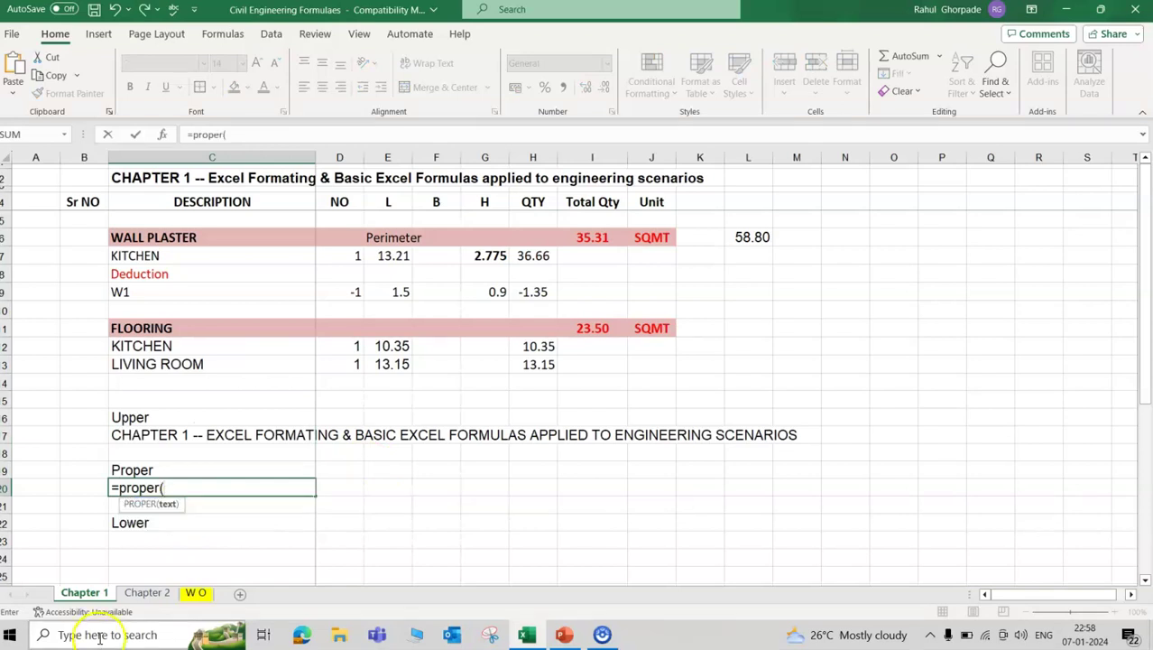
pyautogui.click(217, 437)
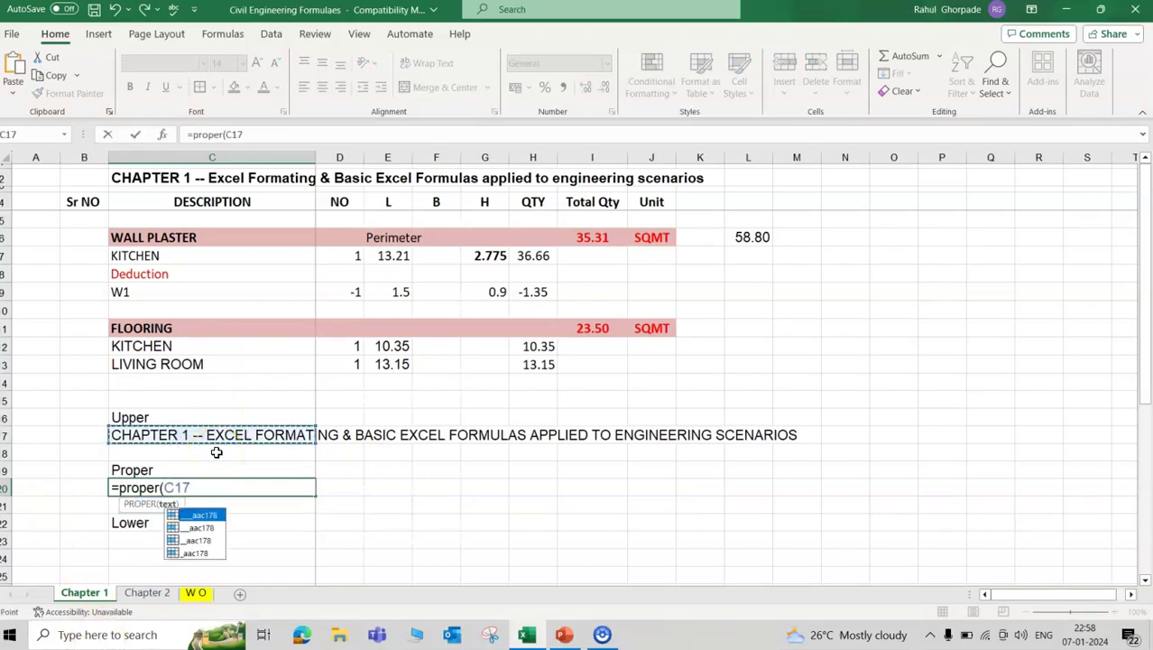
pyautogui.write(')')
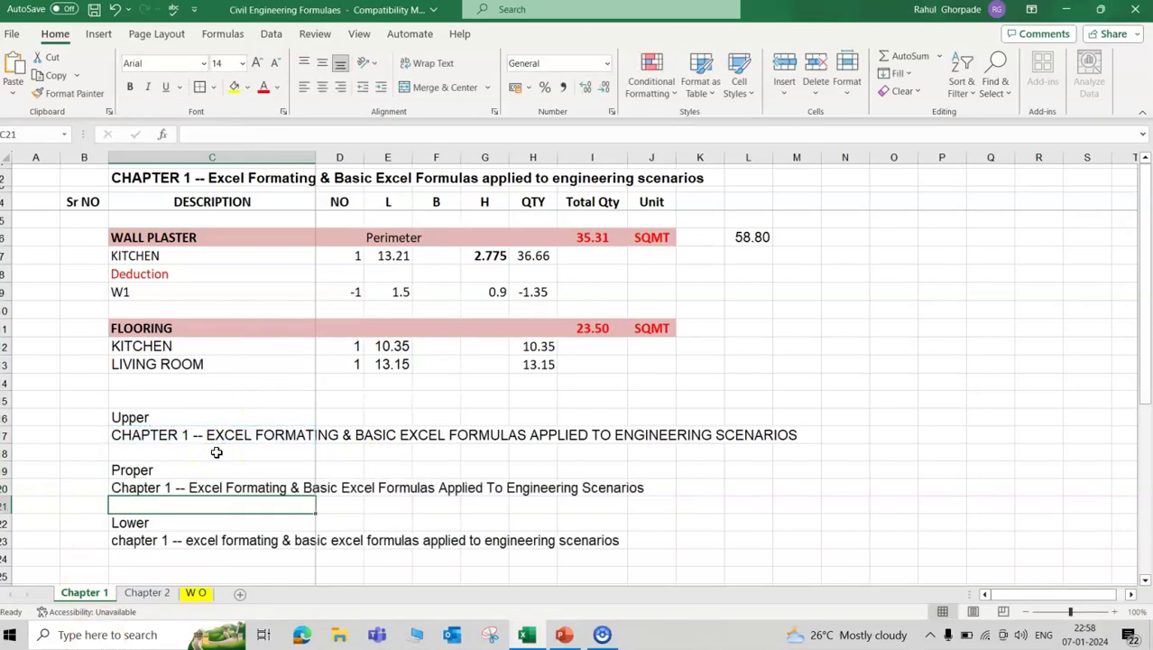
# Step: Replace the lowercase title in C23, below the Lower label, with a LOWER formula referencing the uppercase title in C17, and save the workbook
pyautogui.scroll(-2, 188, 501)
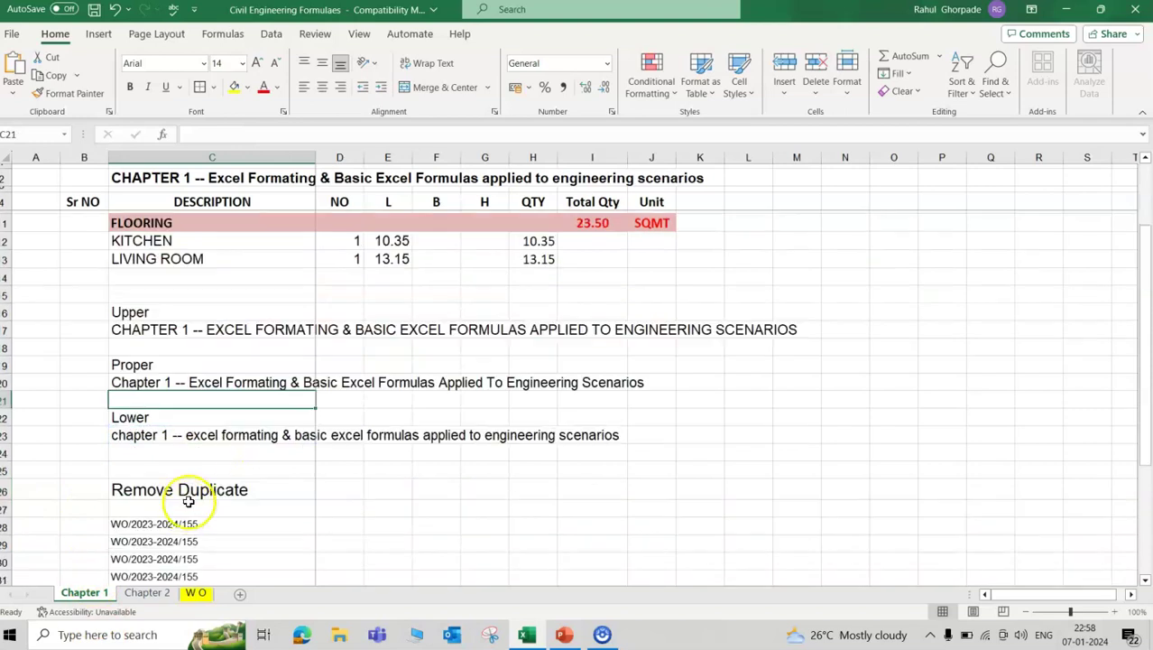
pyautogui.click(160, 434)
pyautogui.press('Delete')
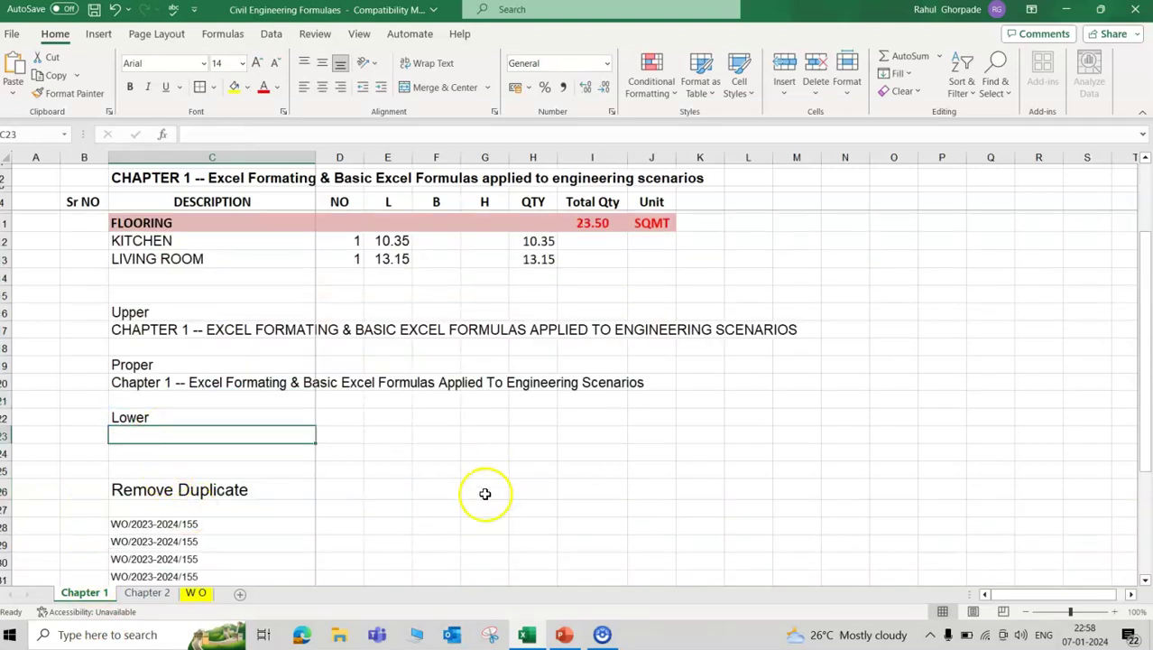
pyautogui.scroll(1, 218, 528)
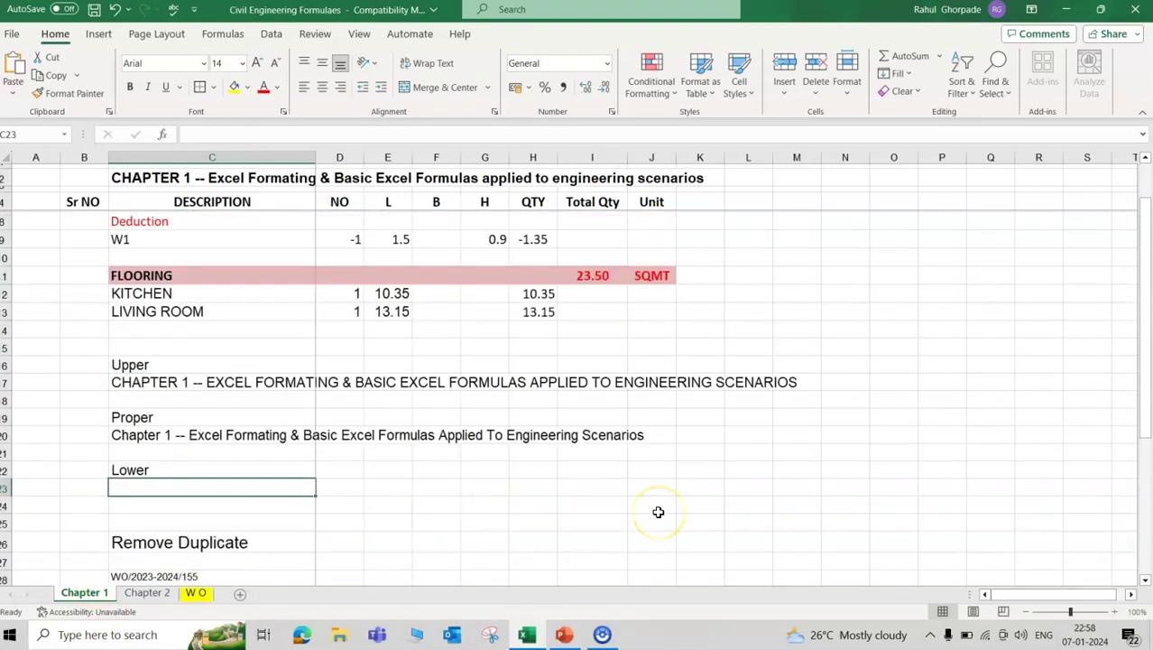
pyautogui.write('=')
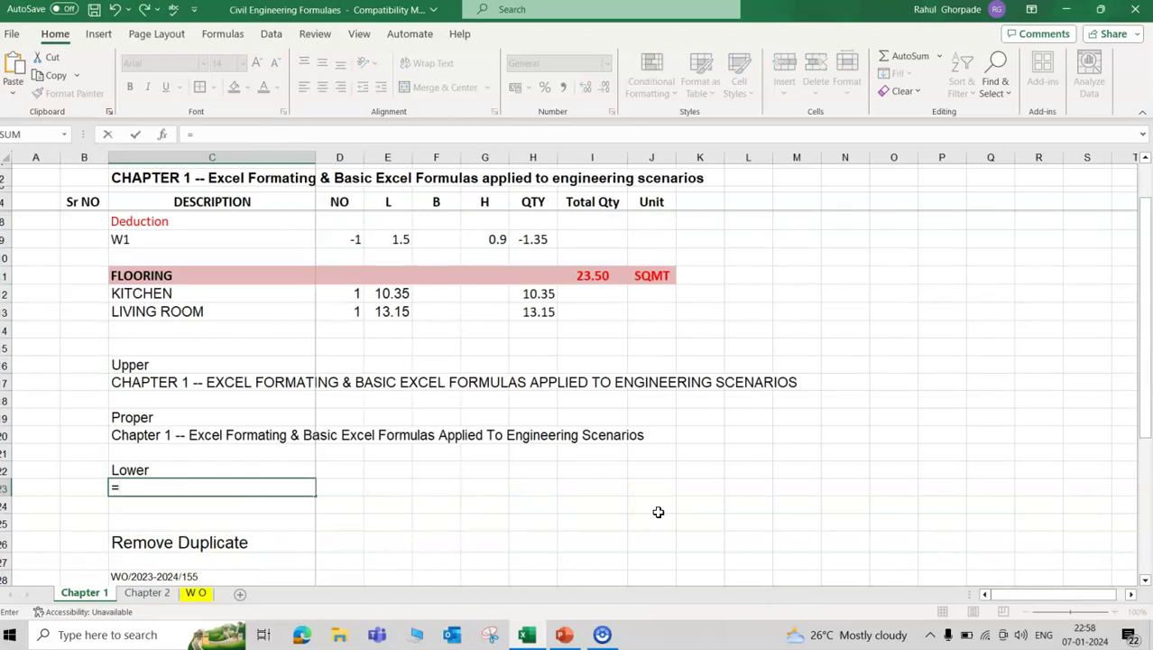
pyautogui.write('lo')
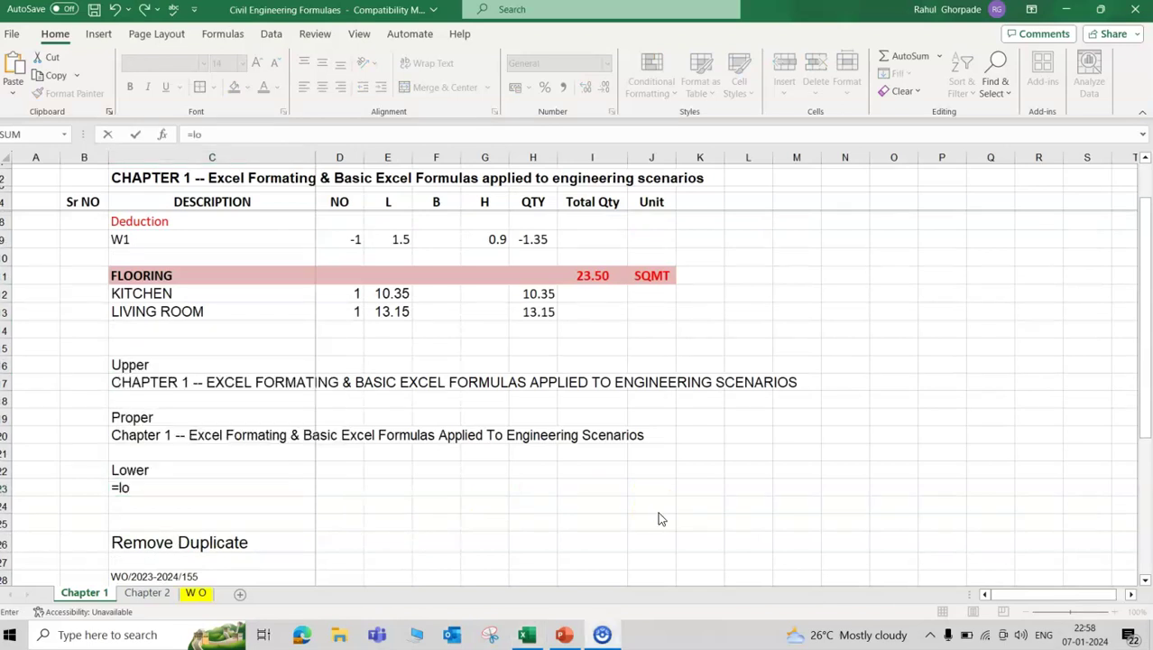
pyautogui.click(141, 485)
pyautogui.write('w')
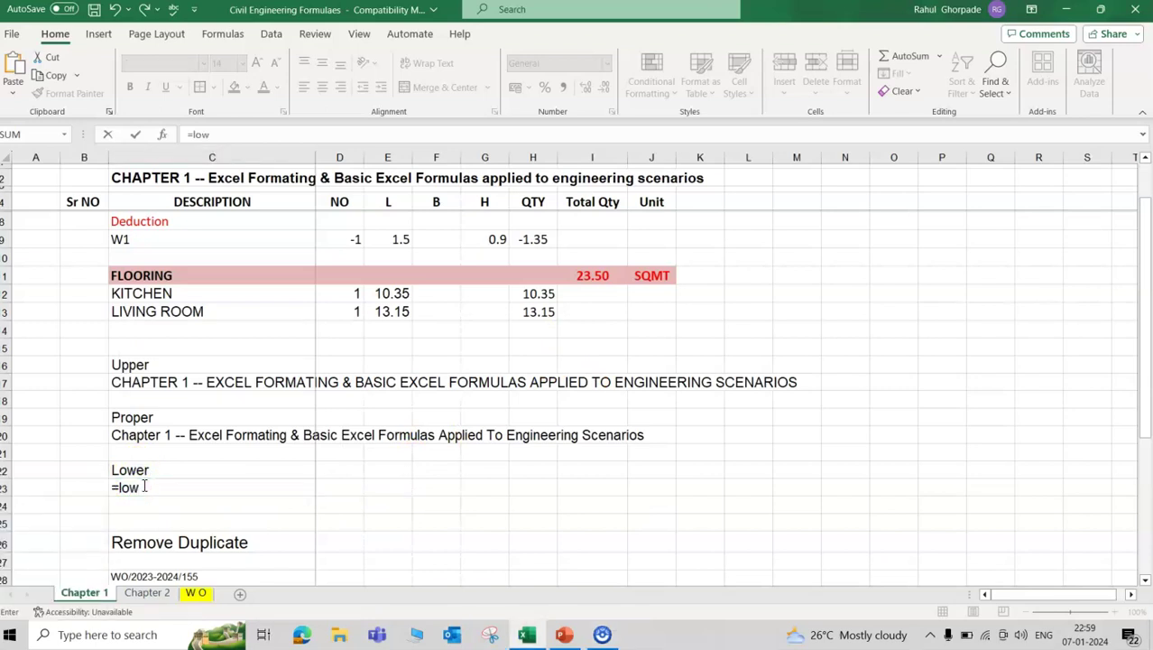
pyautogui.click(145, 488)
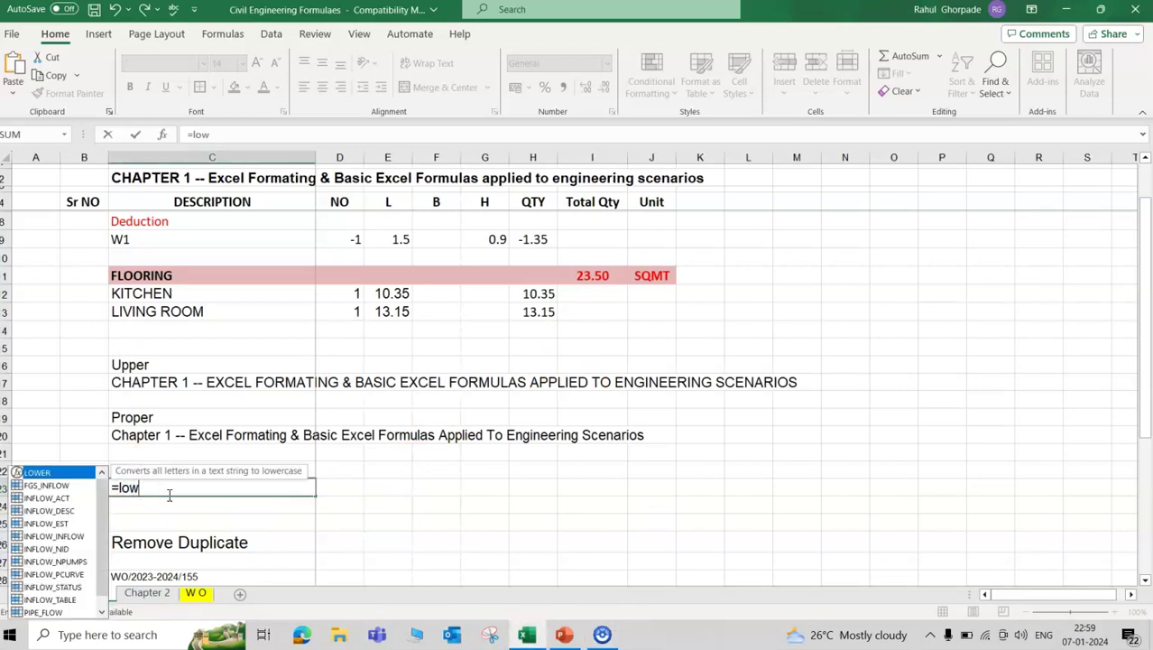
pyautogui.write('er(')
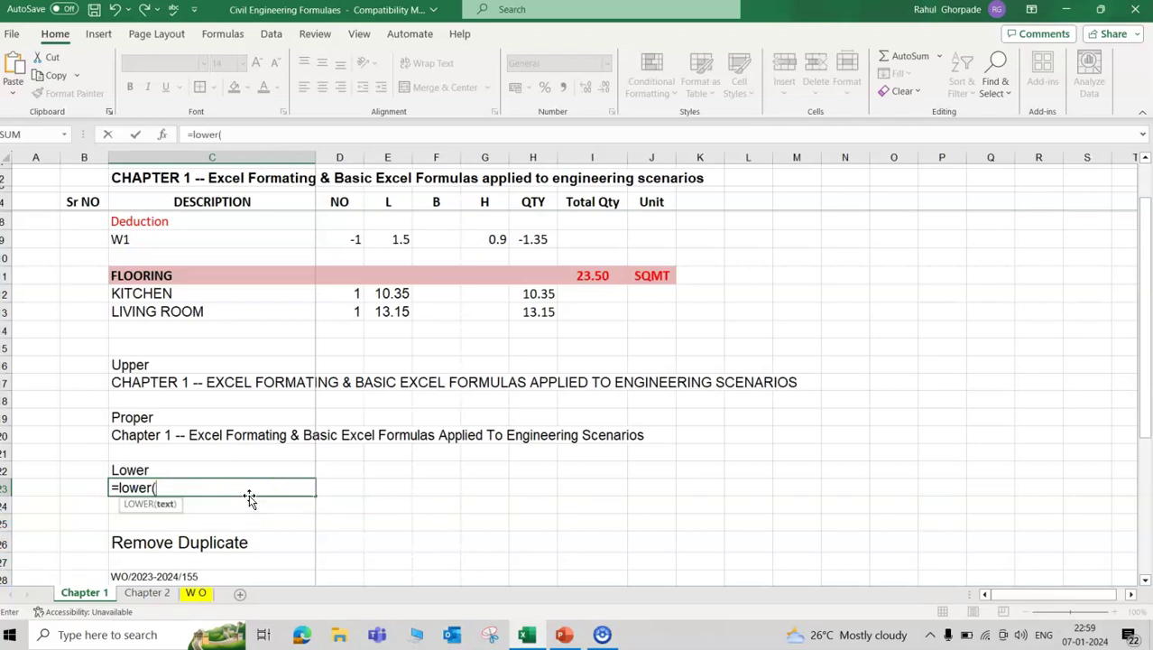
pyautogui.click(119, 382)
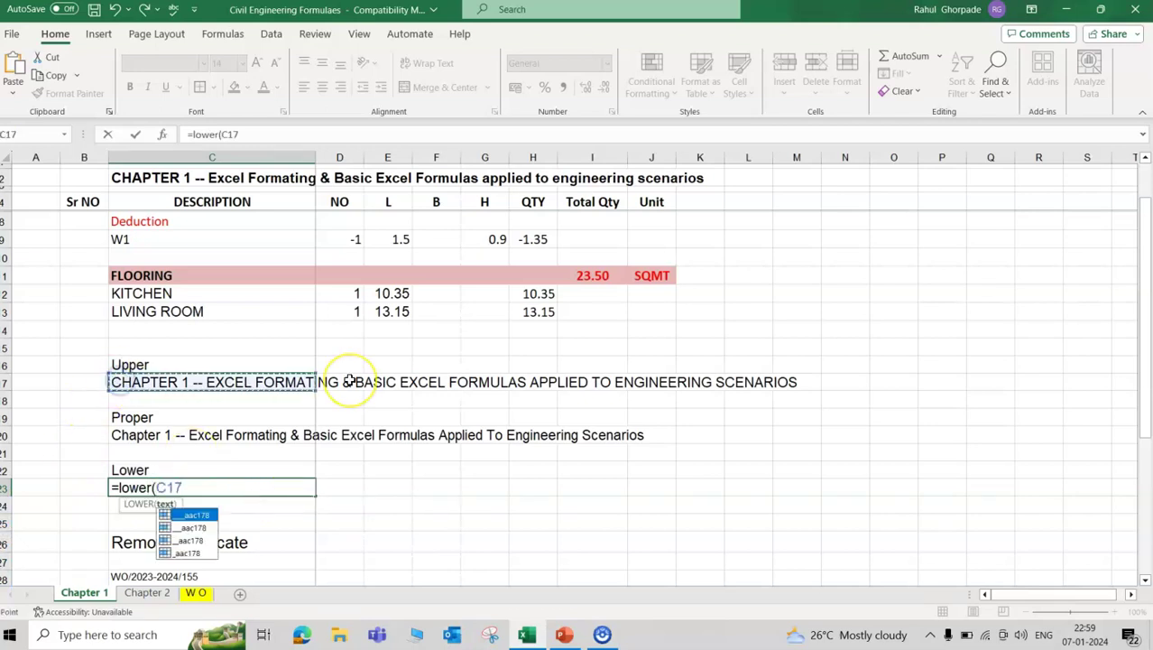
pyautogui.press('Return')
pyautogui.scroll(-1, 304, 518)
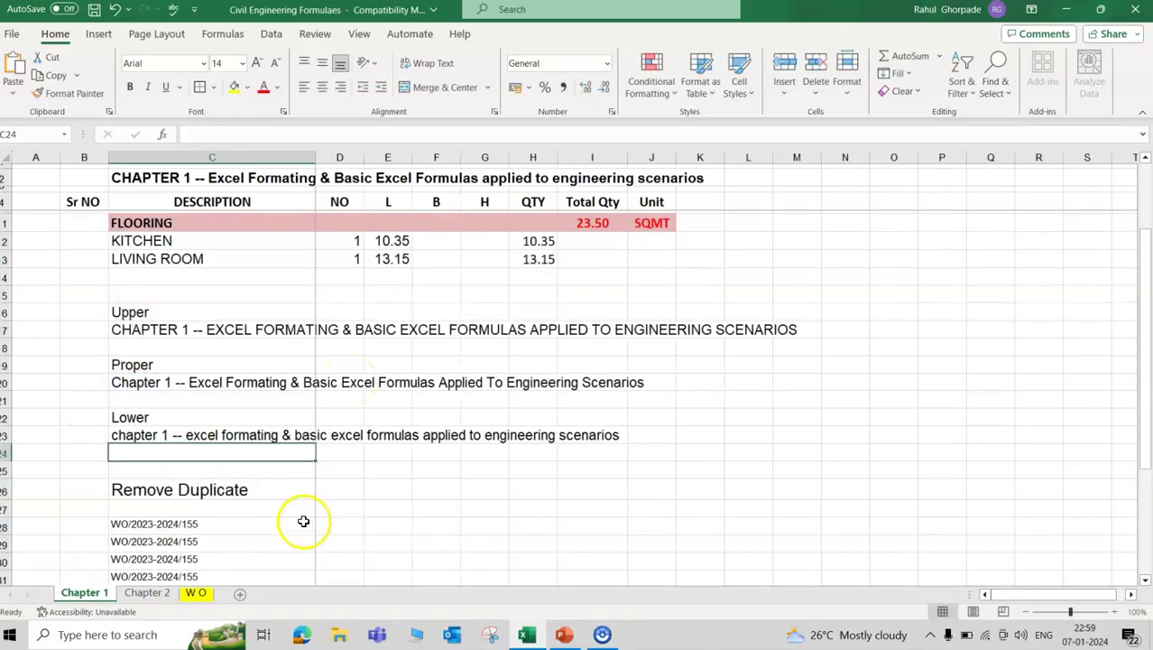
pyautogui.hotkey('ctrl', 's')
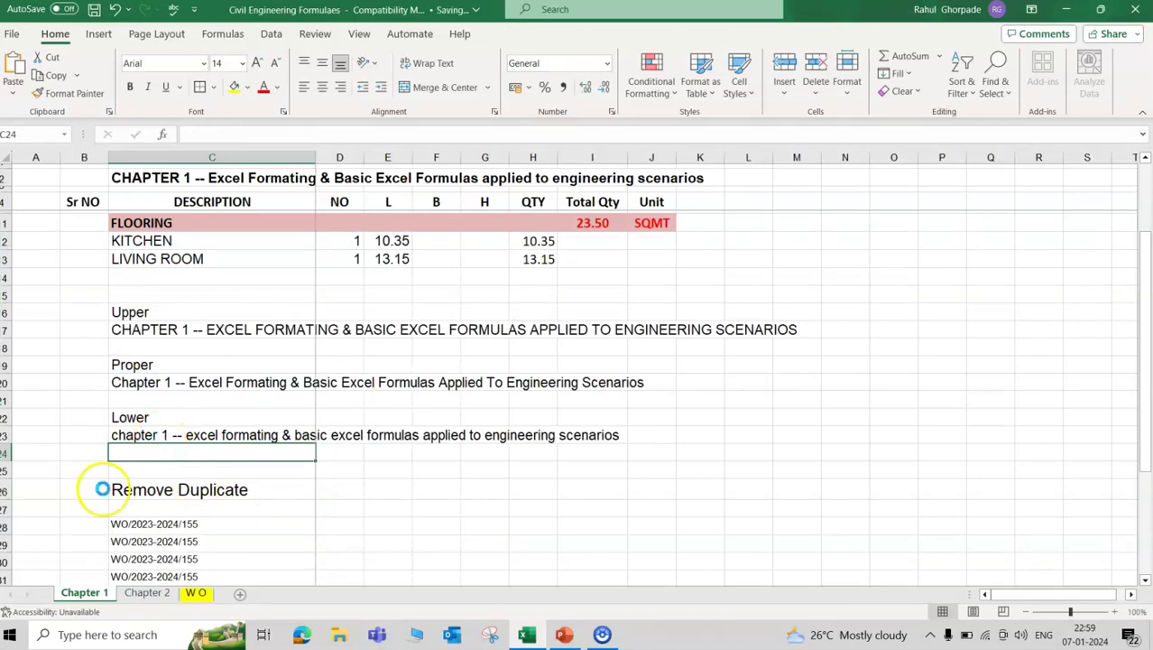
# Step: Re-enter the Wall Plaster kitchen quantity in H7 as a PRODUCT formula multiplying D7:G7
pyautogui.scroll(2, 343, 395)
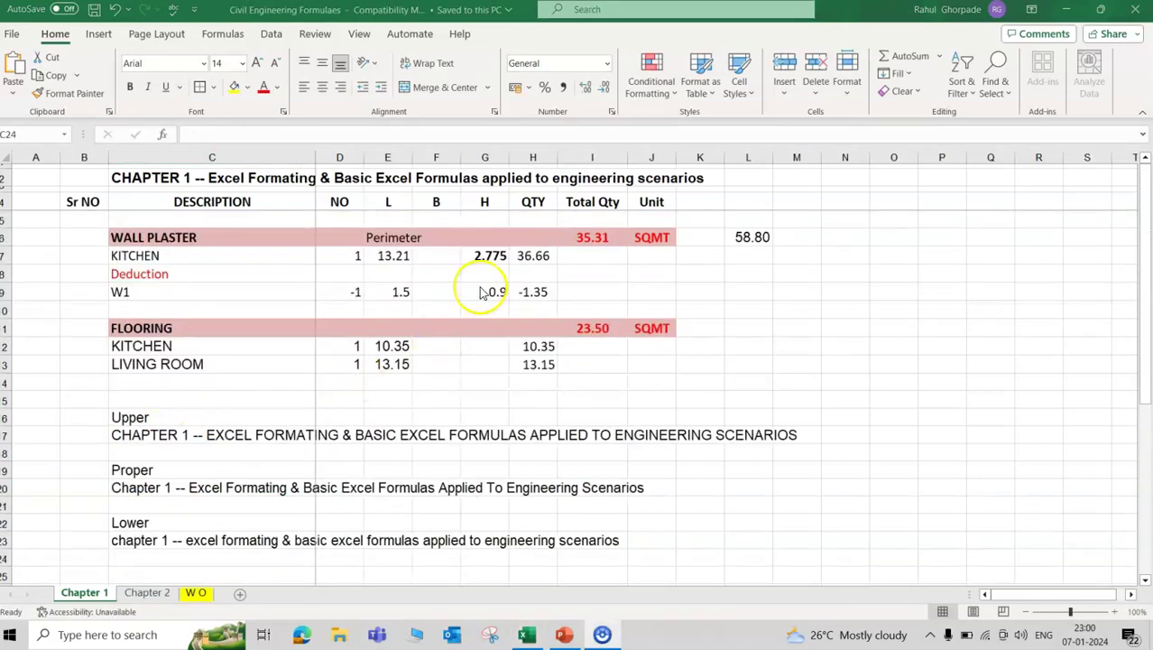
pyautogui.click(533, 256)
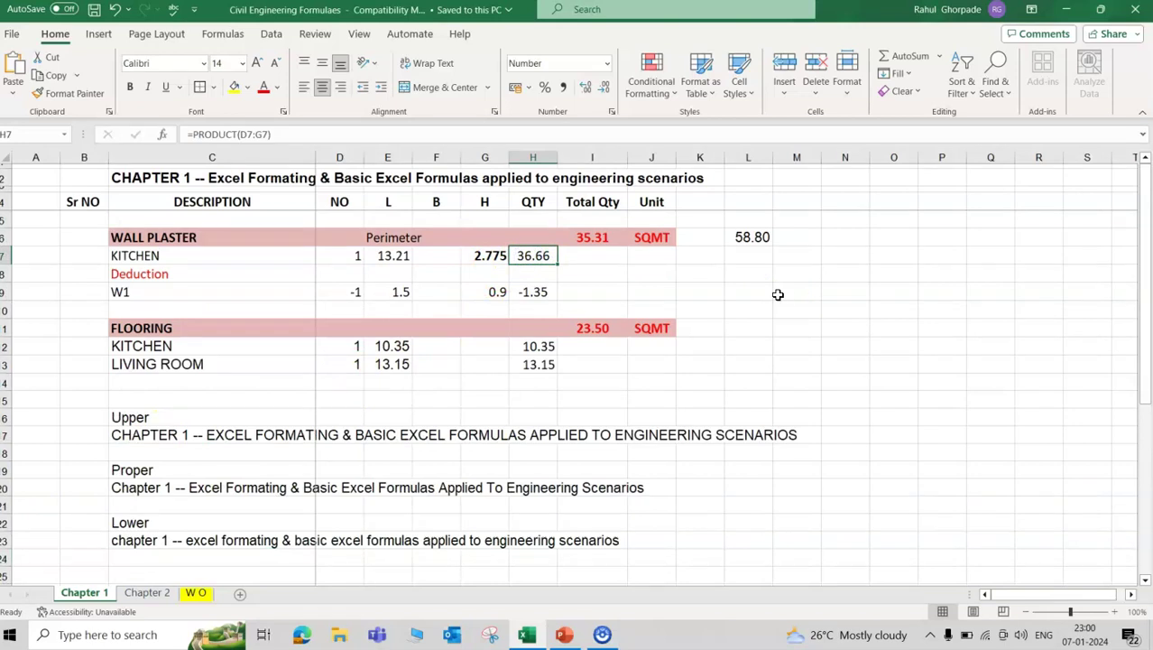
pyautogui.write('=p')
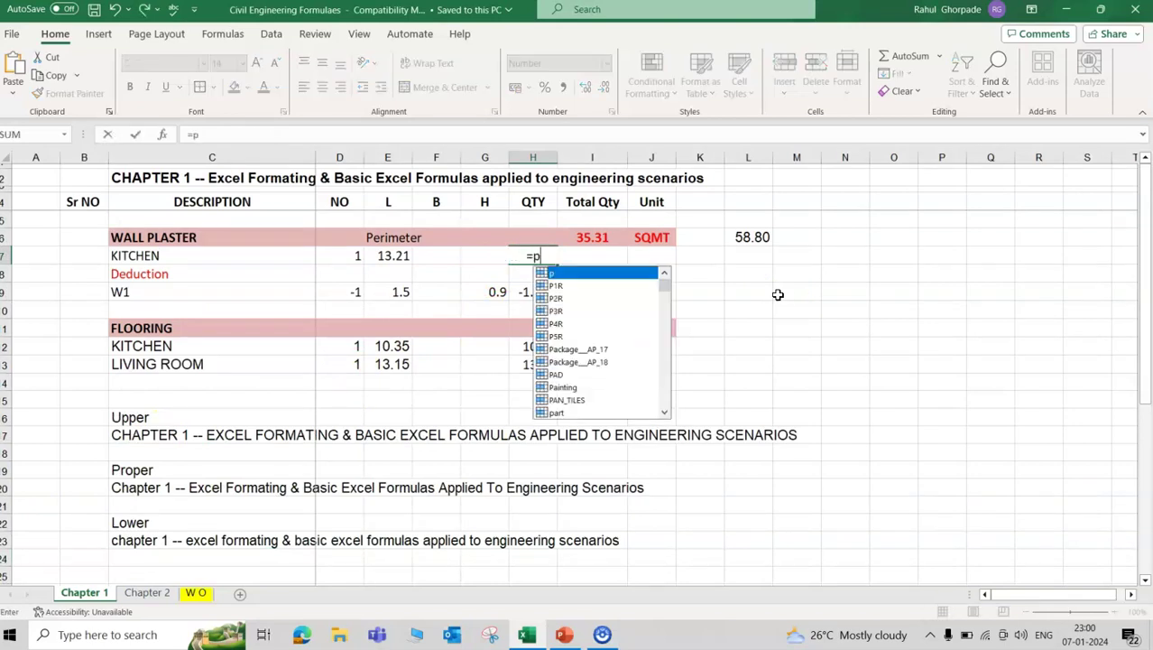
pyautogui.write('roduct')
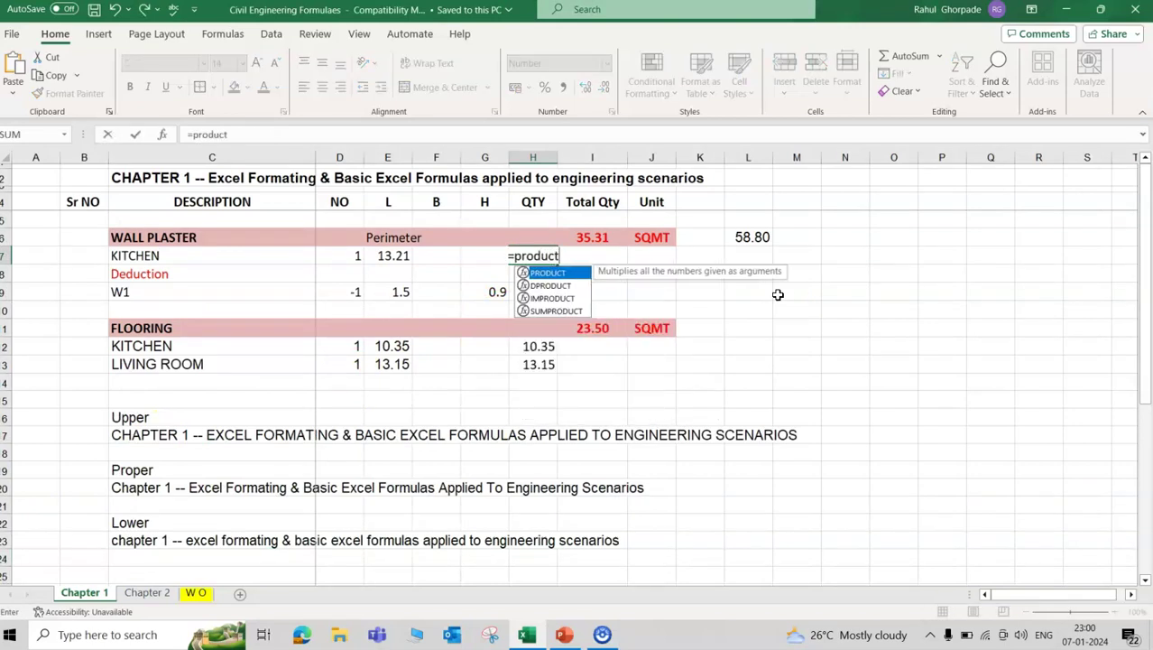
pyautogui.write('(')
pyautogui.press('Left')
pyautogui.press('Left')
pyautogui.press('Left')
pyautogui.press('Left')
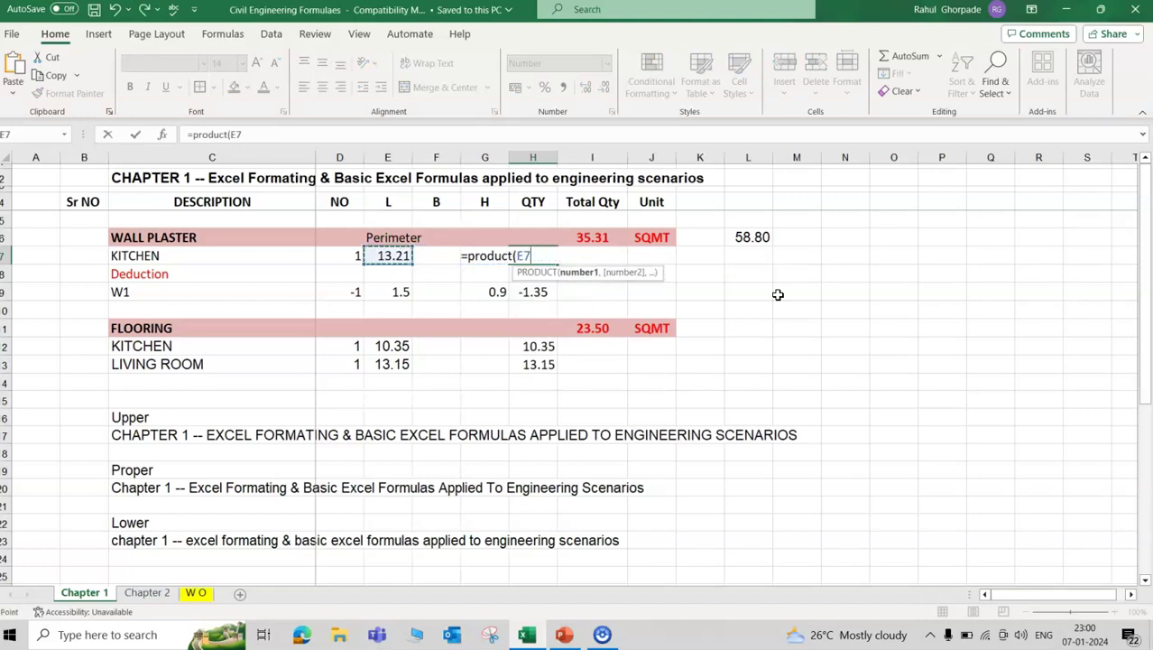
pyautogui.hotkey('shift', 'Right')
pyautogui.hotkey('shift', 'Right')
pyautogui.hotkey('shift', 'Right')
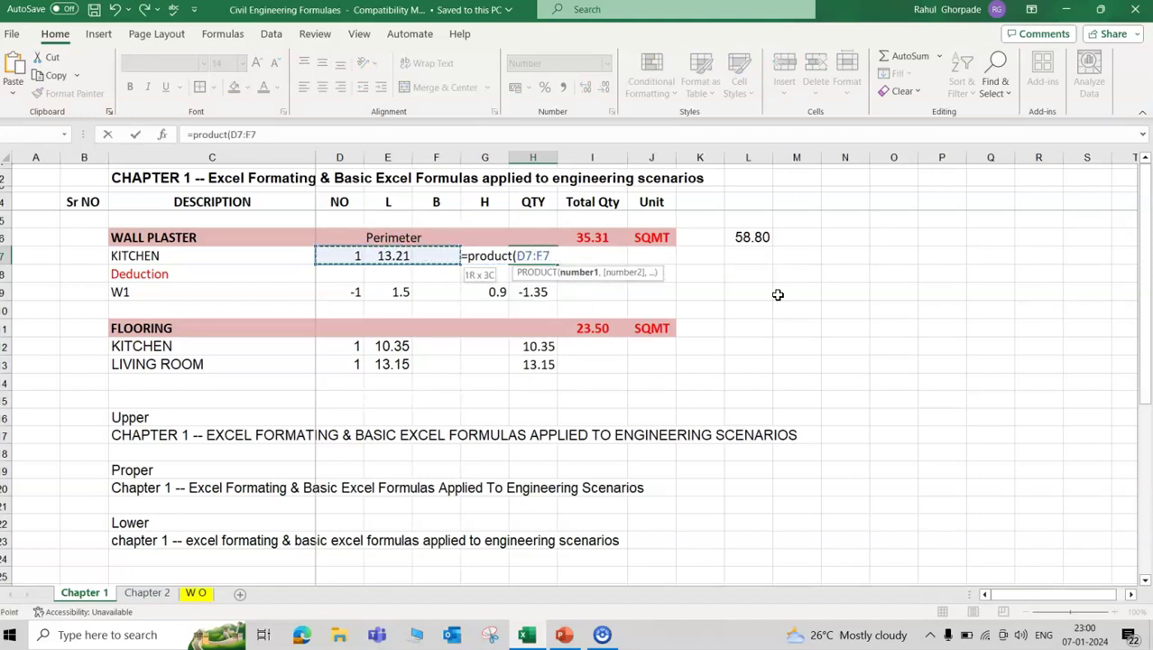
pyautogui.press('Return')
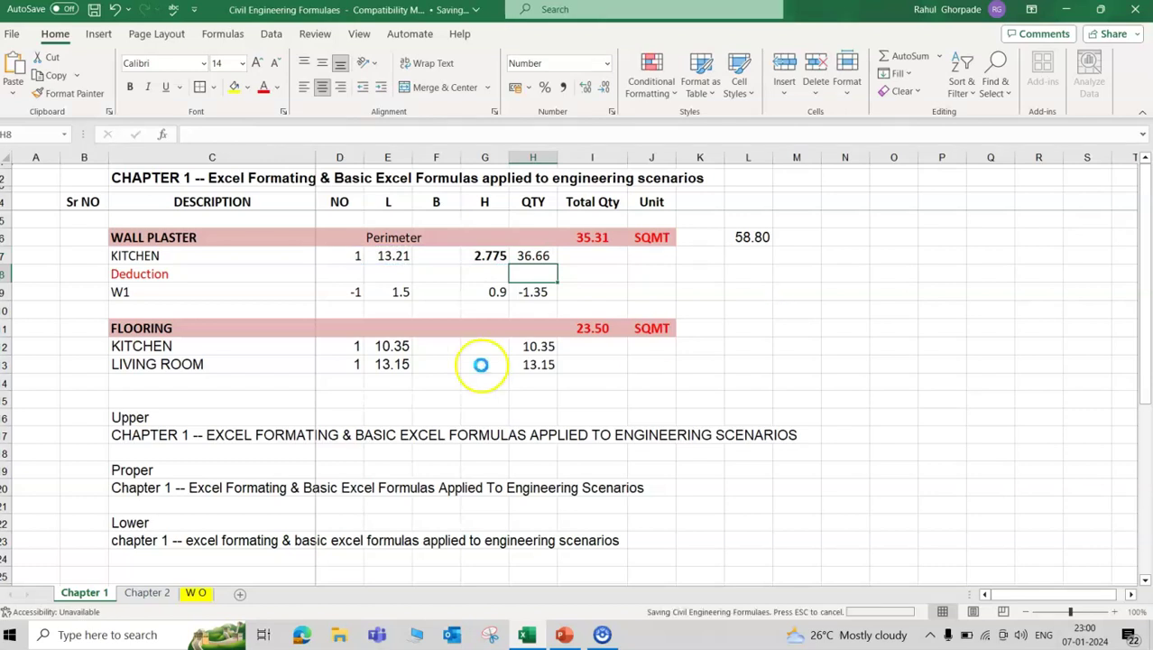
# Step: Remove the duplicate work order numbers from C28:C38 under the Remove Duplicate label, comparing column C without headers
pyautogui.scroll(-7, 386, 392)
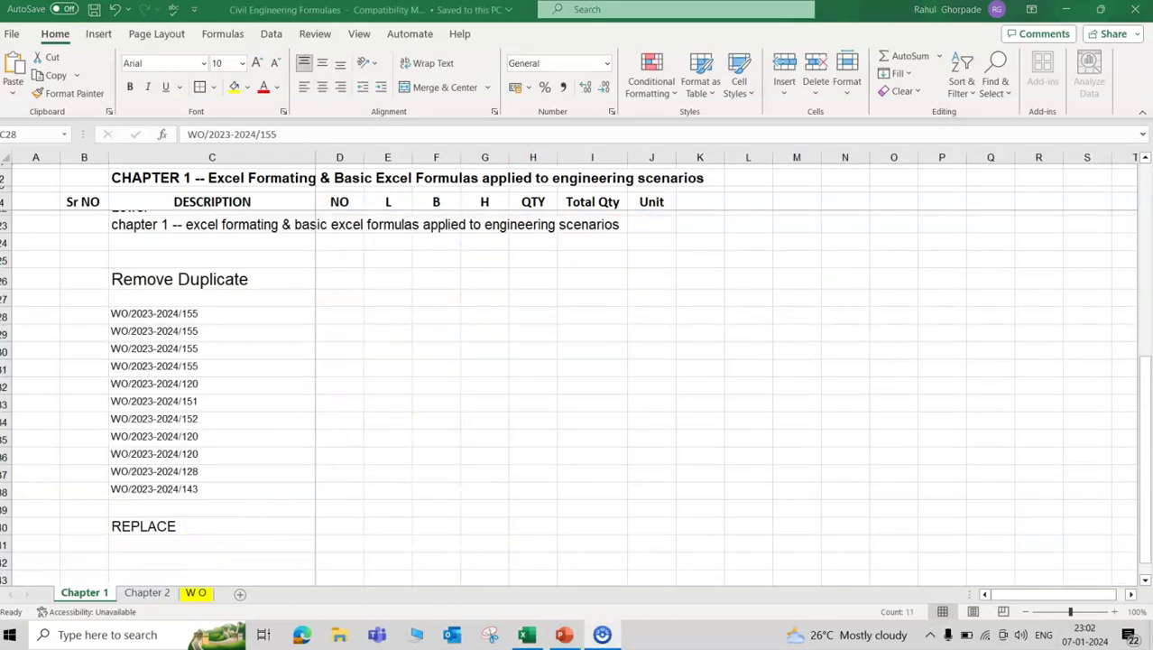
pyautogui.hotkey('alt', 'a')
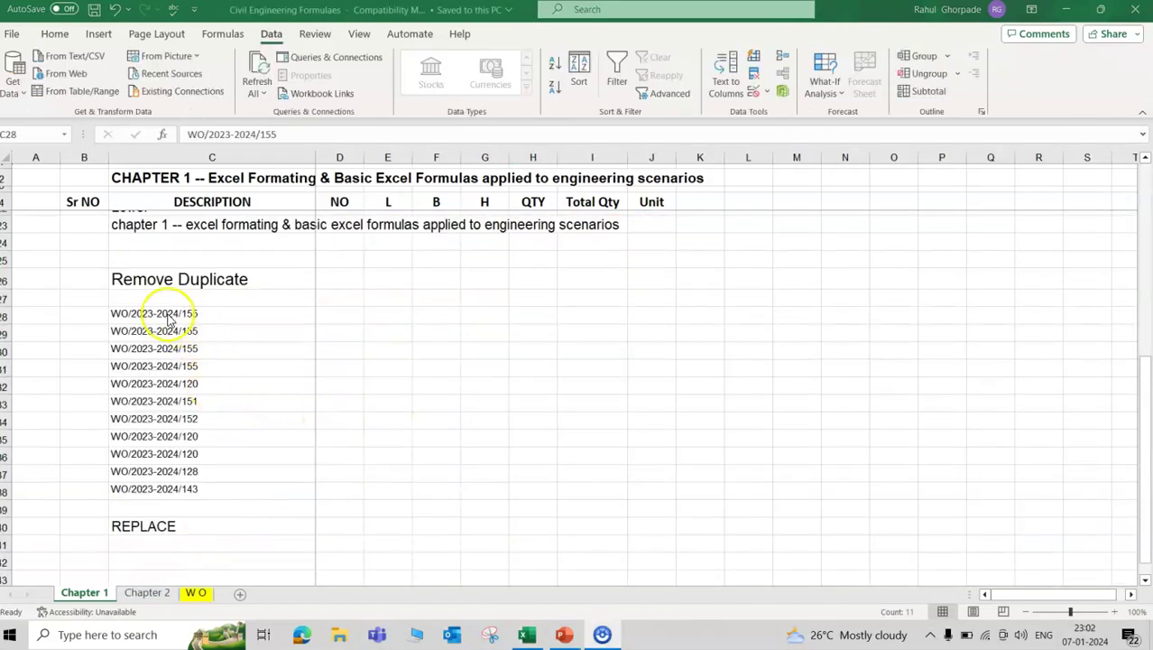
pyautogui.click(160, 284)
pyautogui.moveTo(149, 314); pyautogui.dragTo(147, 477)
pyautogui.click(148, 474)
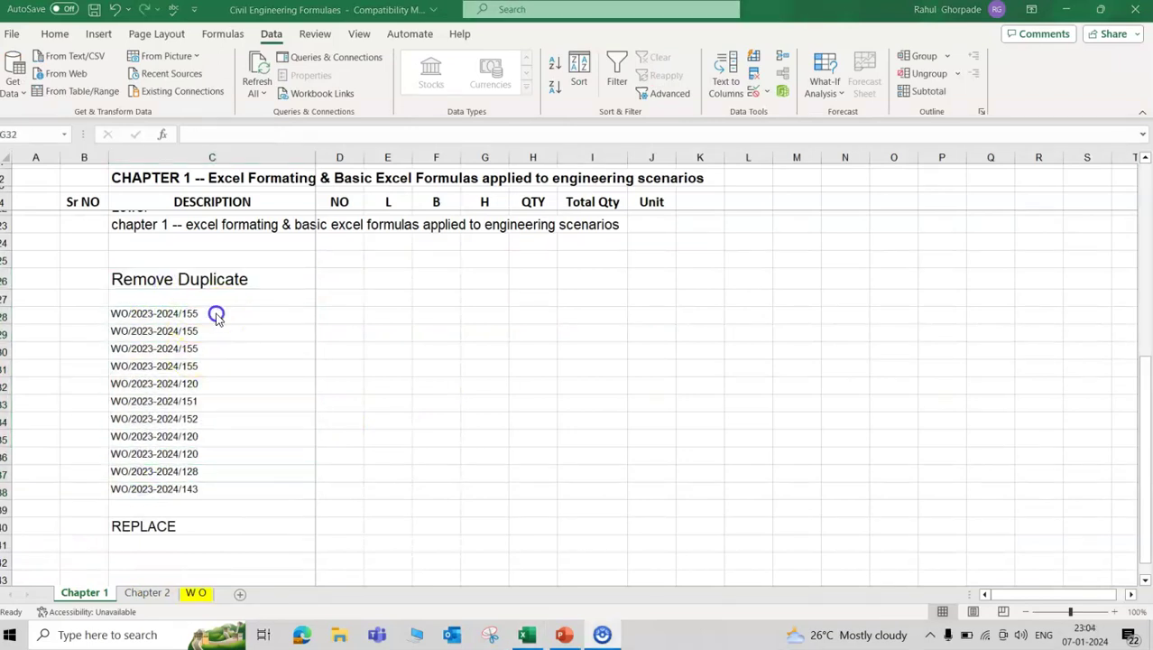
pyautogui.moveTo(217, 313); pyautogui.dragTo(189, 503)
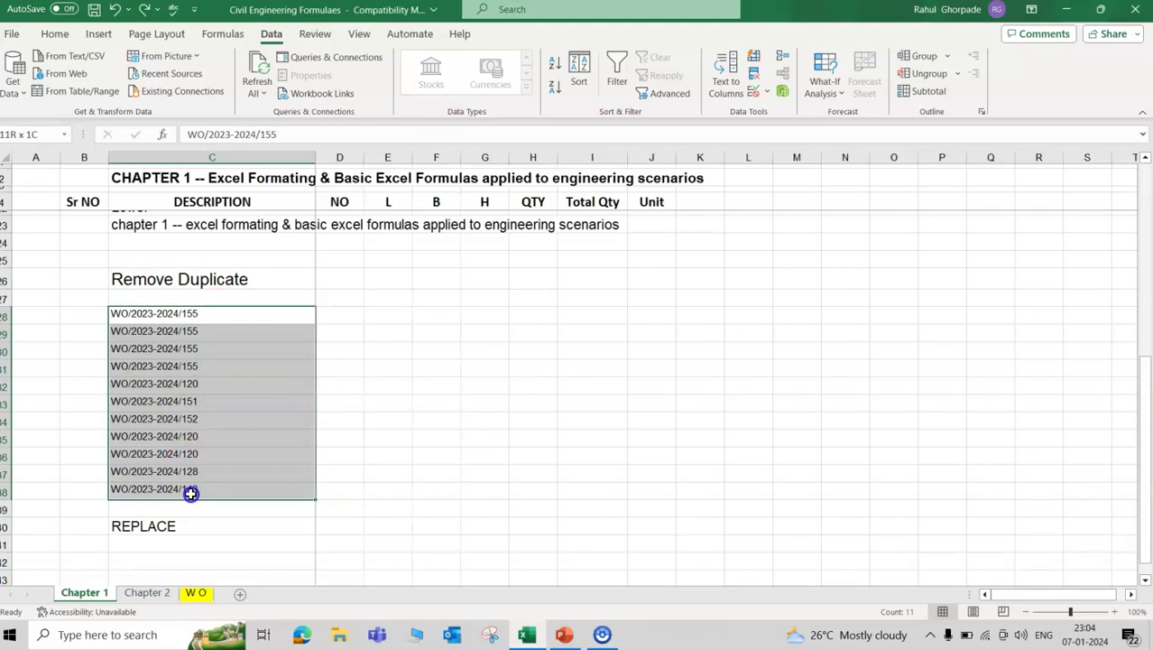
pyautogui.moveTo(190, 493); pyautogui.dragTo(191, 493)
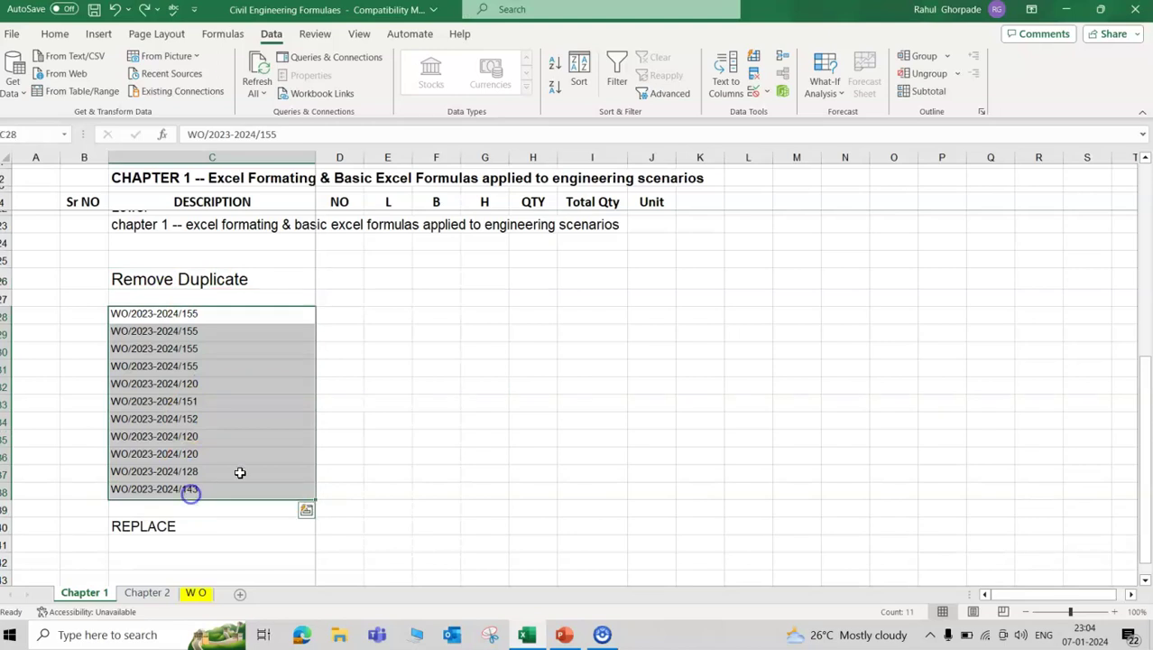
pyautogui.click(755, 78)
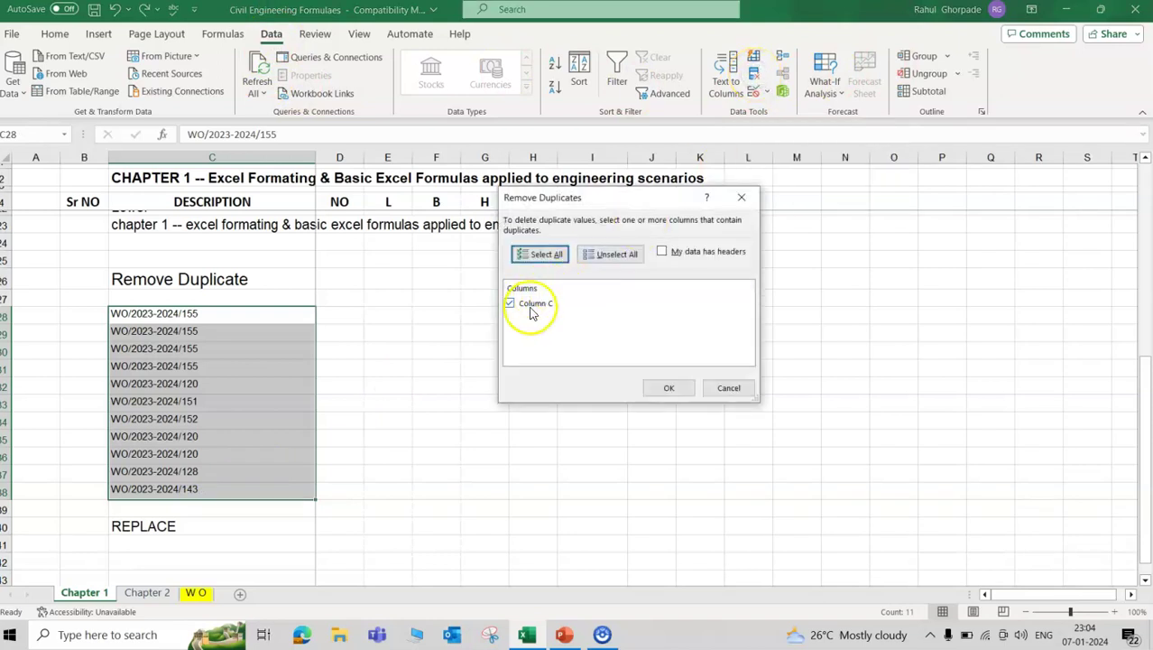
pyautogui.click(669, 388)
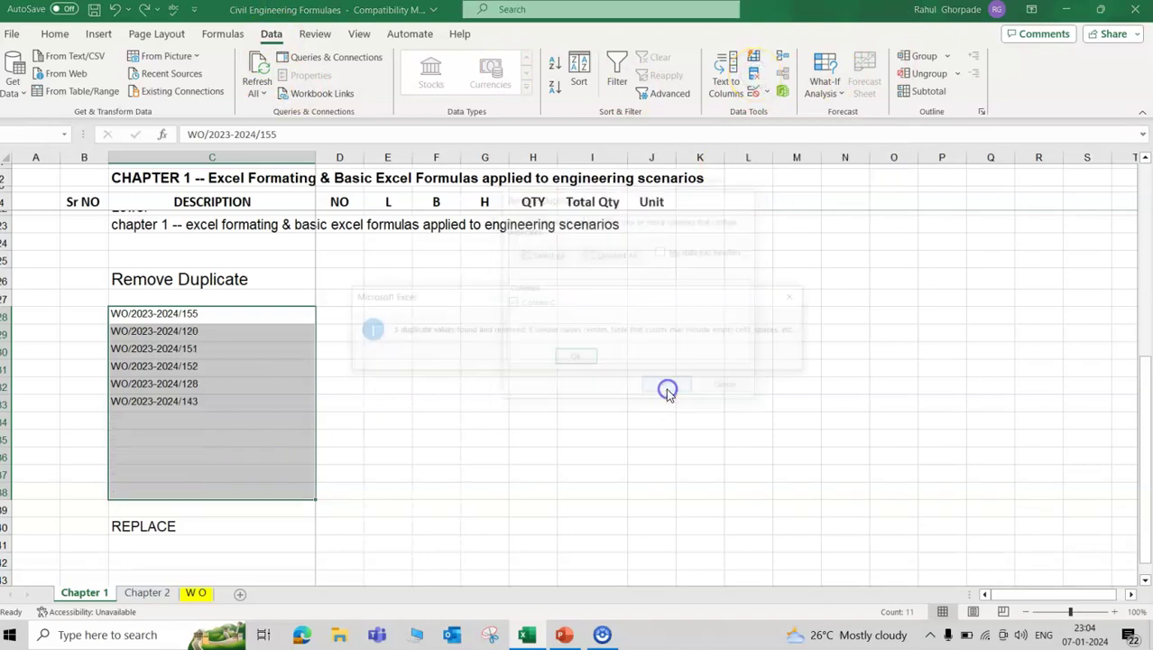
pyautogui.click(578, 361)
pyautogui.click(217, 329)
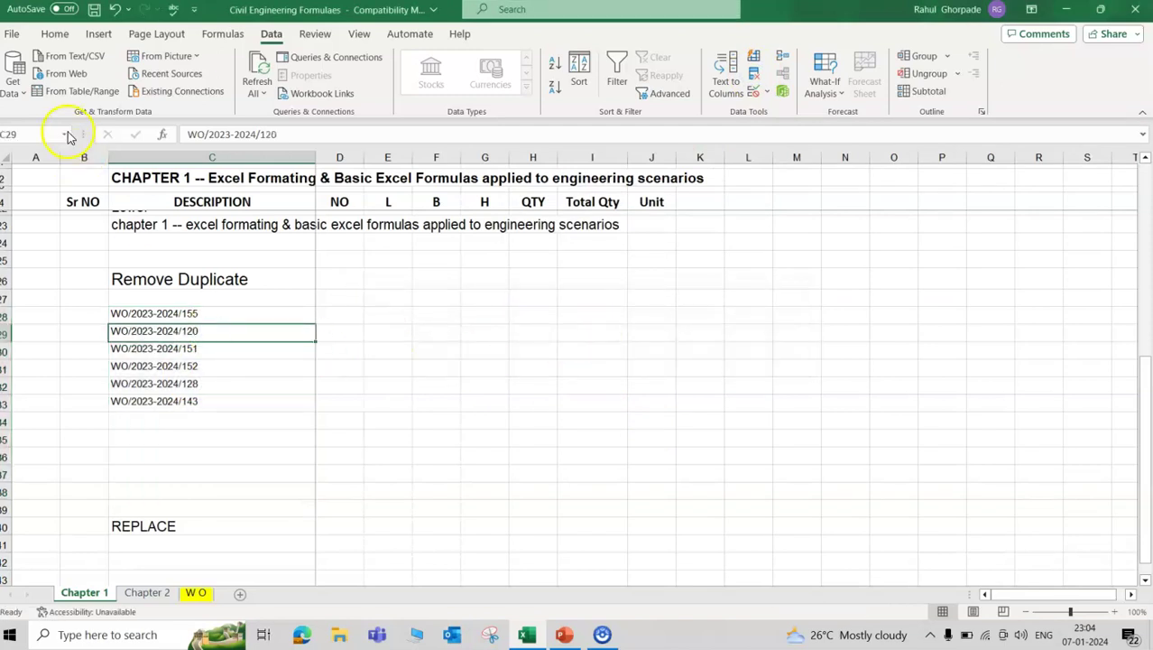
# Step: Replace every WO prefix with PO in the numbers in C41:C46 under the REPLACE label
pyautogui.scroll(-3, 260, 409)
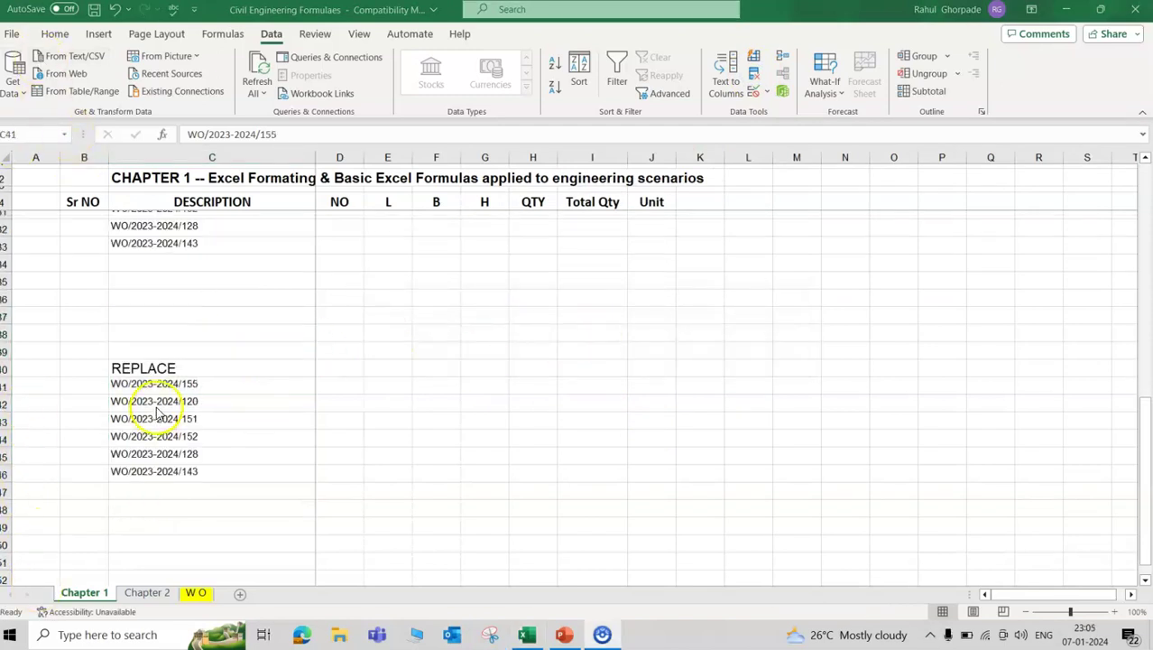
pyautogui.click(149, 379)
pyautogui.hotkey('ctrl', 'shift', 'Down')
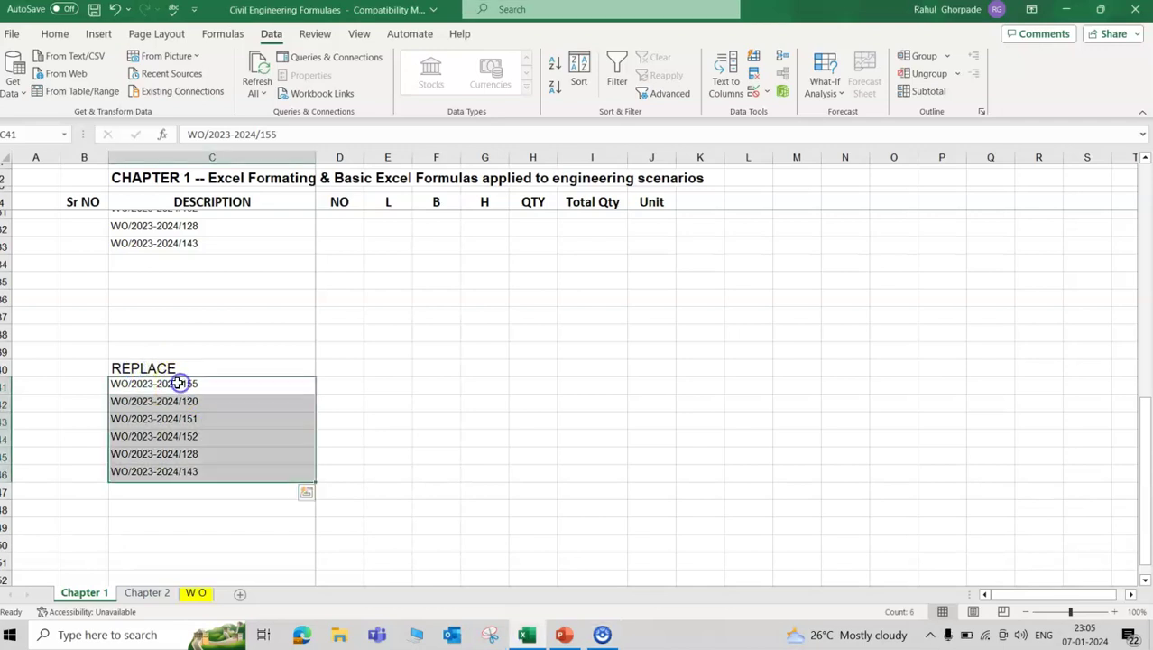
pyautogui.hotkey('ctrl', 'q')
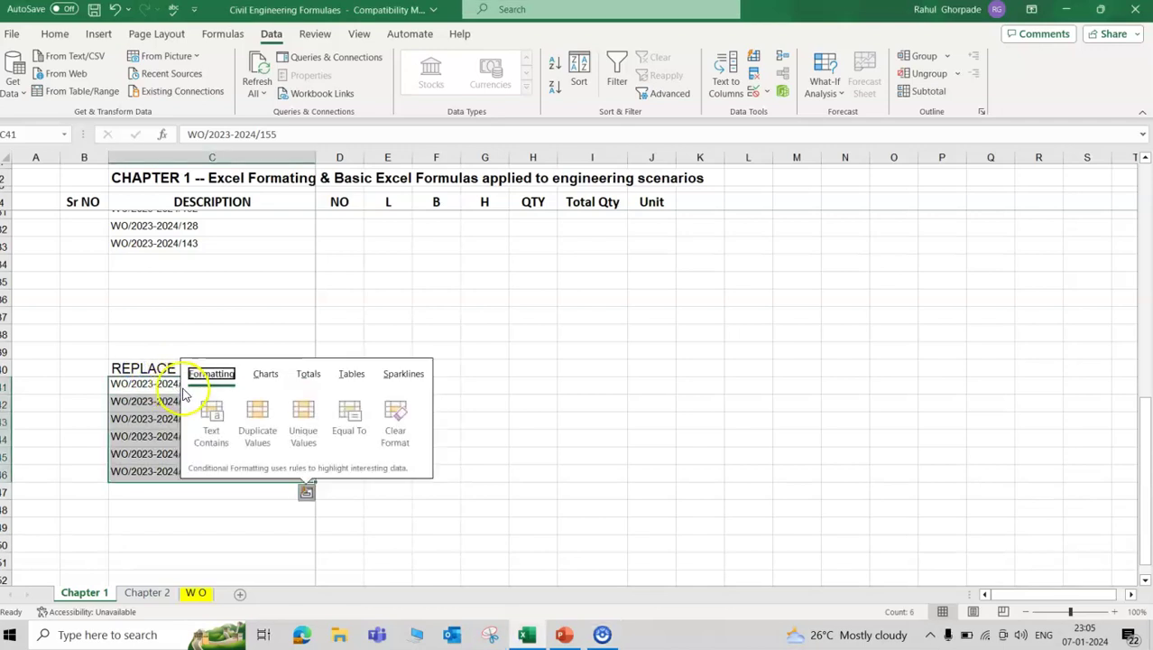
pyautogui.click(117, 388)
pyautogui.moveTo(146, 403); pyautogui.dragTo(141, 471)
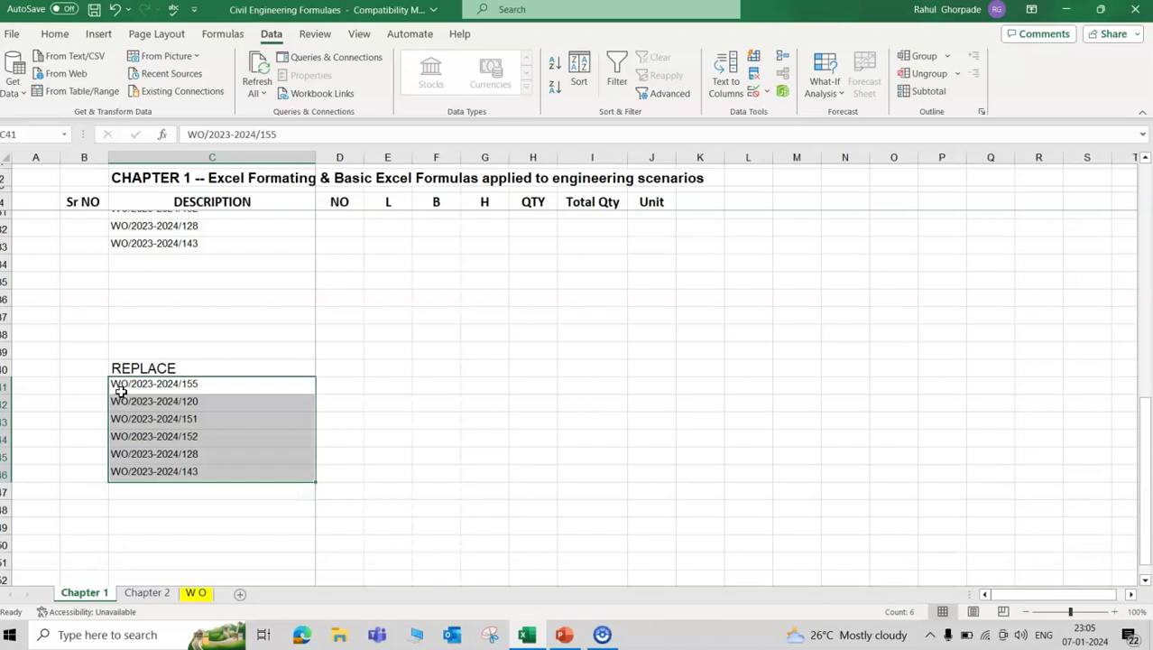
pyautogui.hotkey('ctrl', 'f')
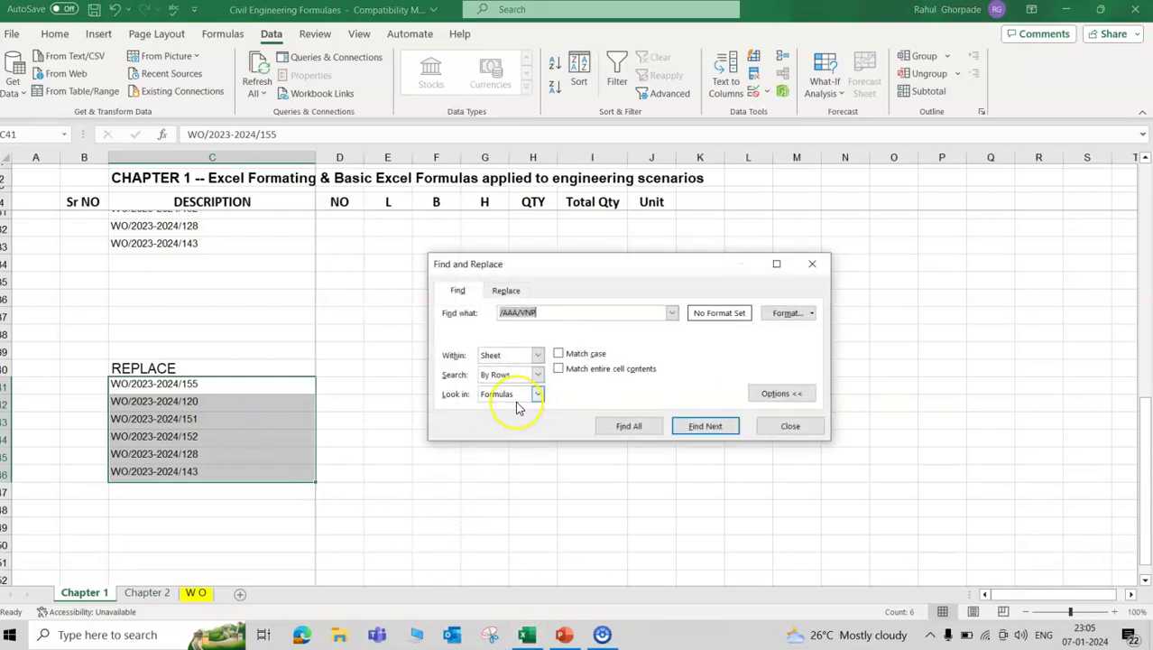
pyautogui.write('WO')
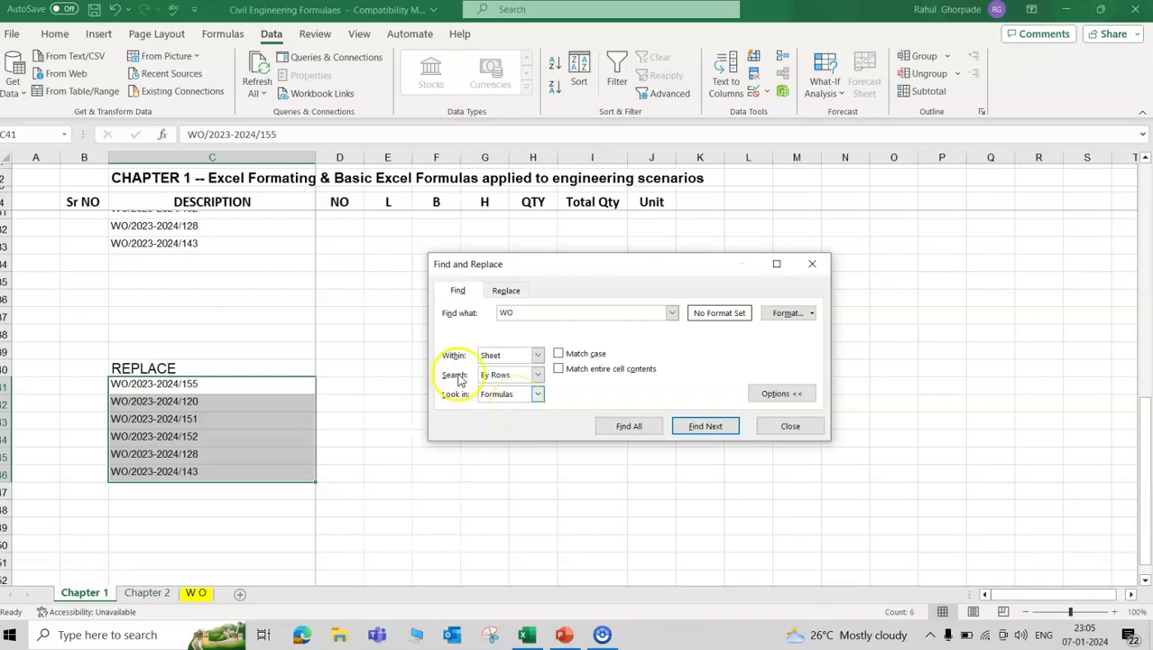
pyautogui.click(507, 290)
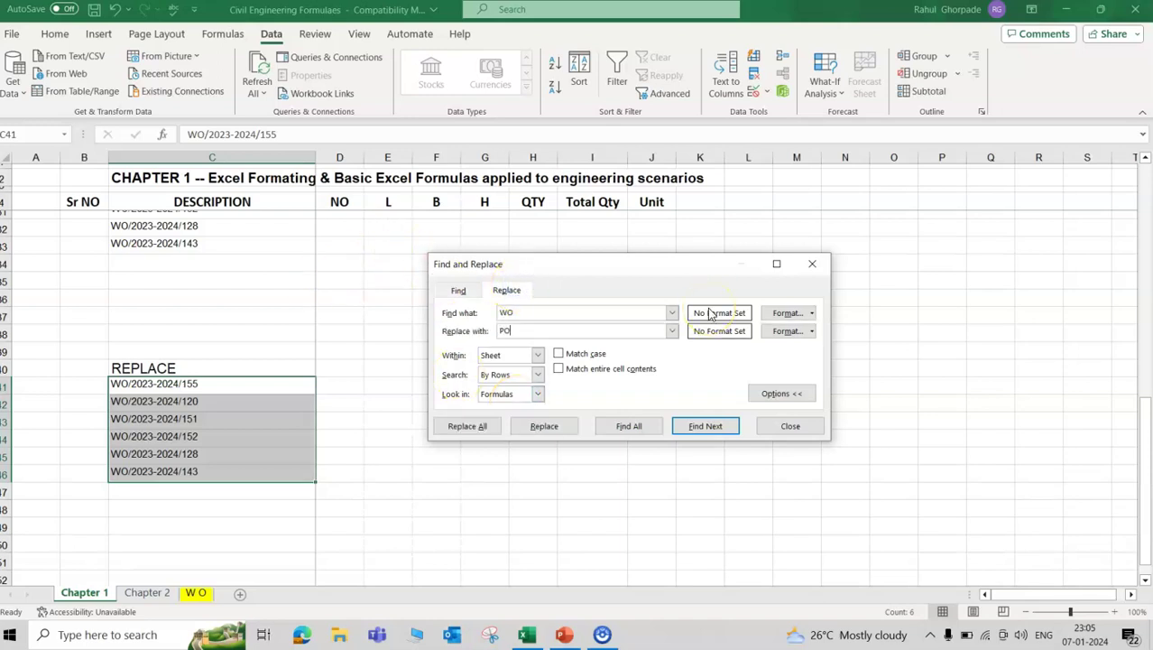
pyautogui.click(468, 427)
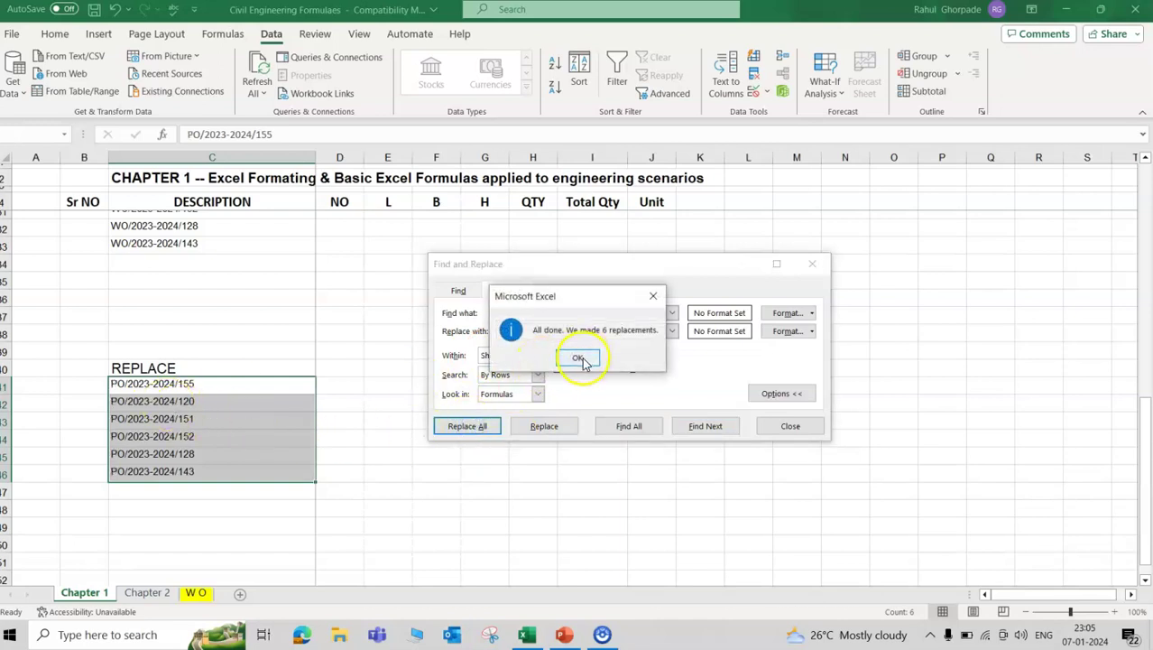
pyautogui.click(578, 355)
pyautogui.click(791, 426)
pyautogui.moveTo(117, 383); pyautogui.dragTo(131, 463)
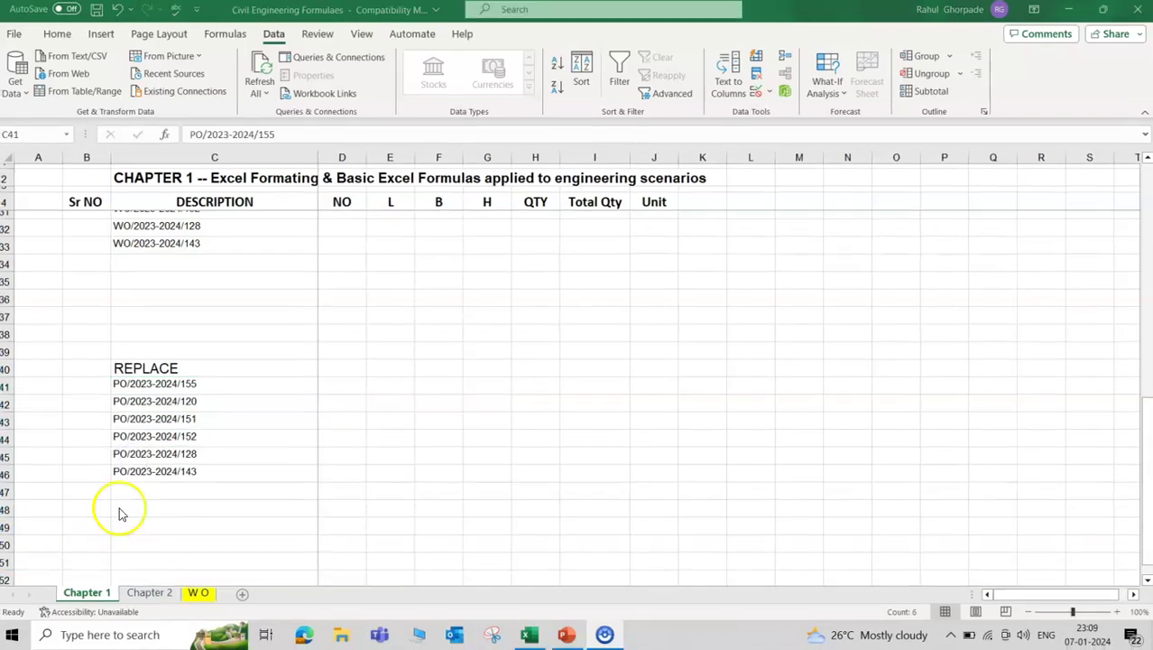
# Step: Switch to the Chapter 2 sheet and examine the 1 Brass row with its Sqft and Cft equivalents
pyautogui.hotkey('ctrl', 'pagedown')
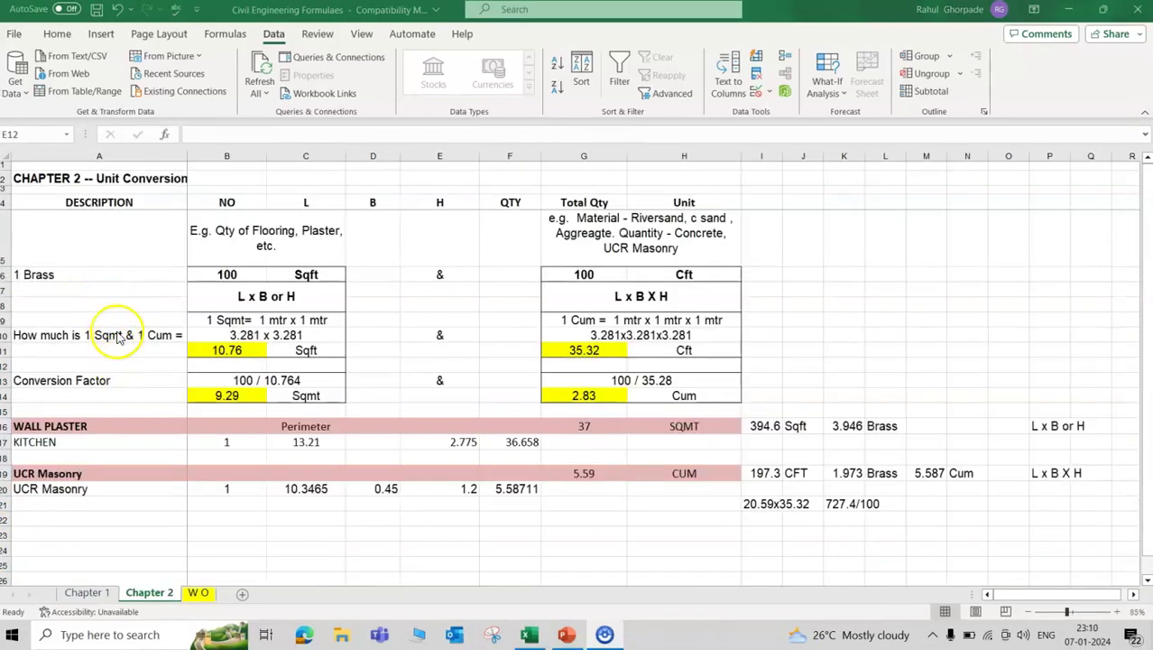
pyautogui.click(125, 287)
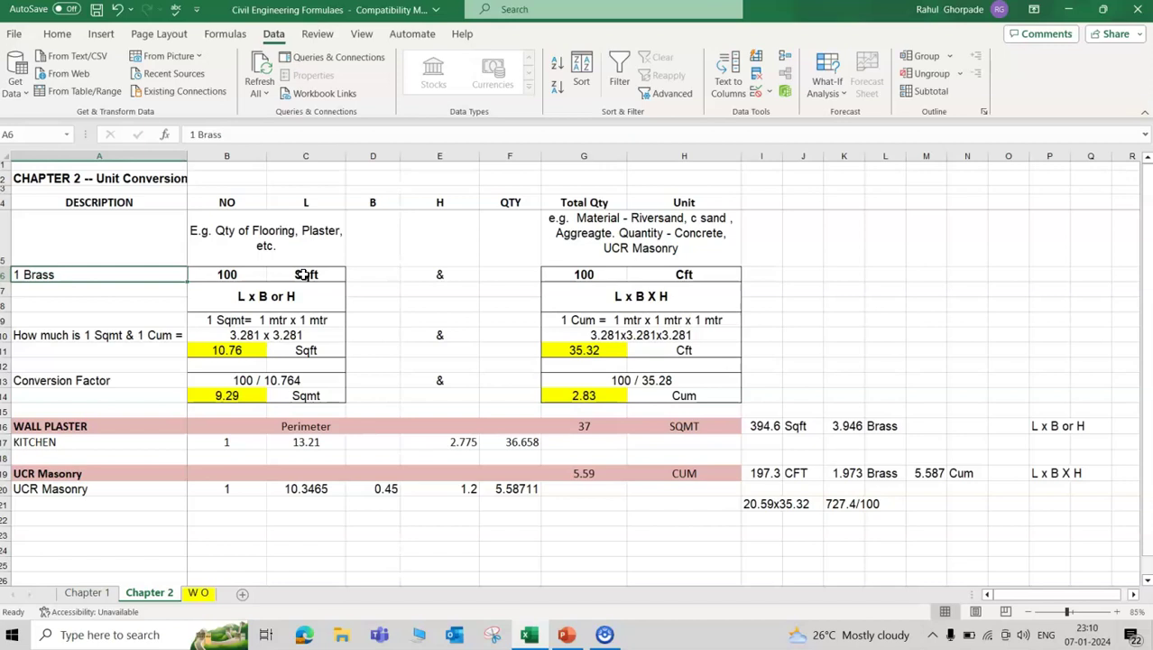
pyautogui.press('Right')
pyautogui.press('Right')
pyautogui.press('Right')
pyautogui.press('Right')
pyautogui.press('Right')
pyautogui.press('Right')
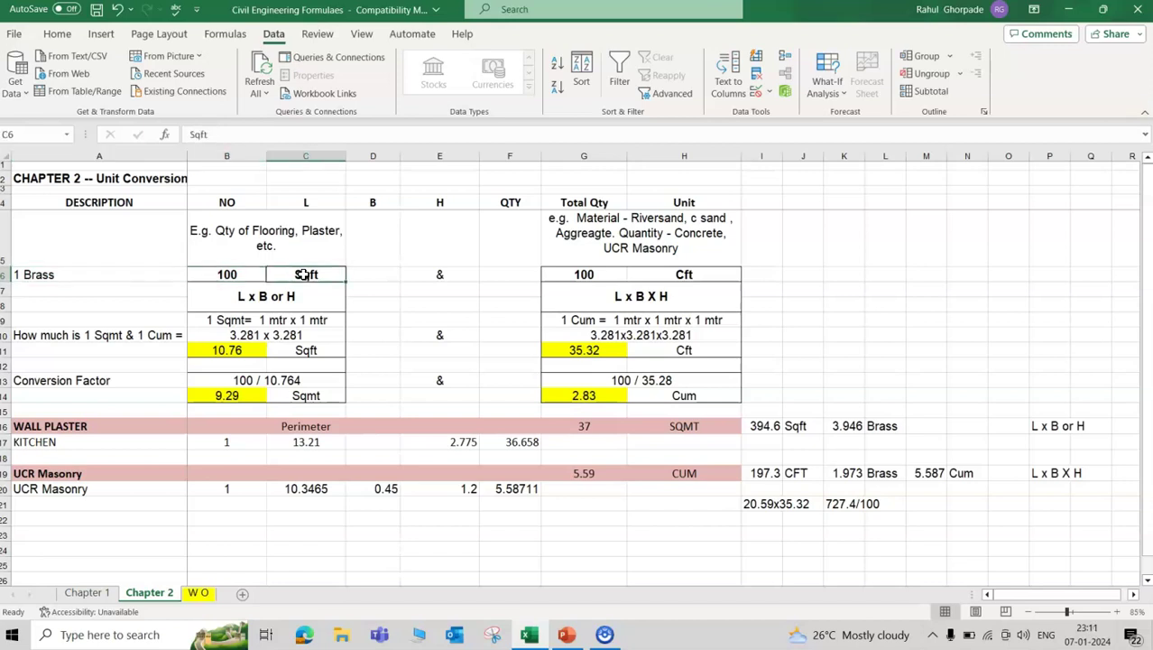
pyautogui.press('Right')
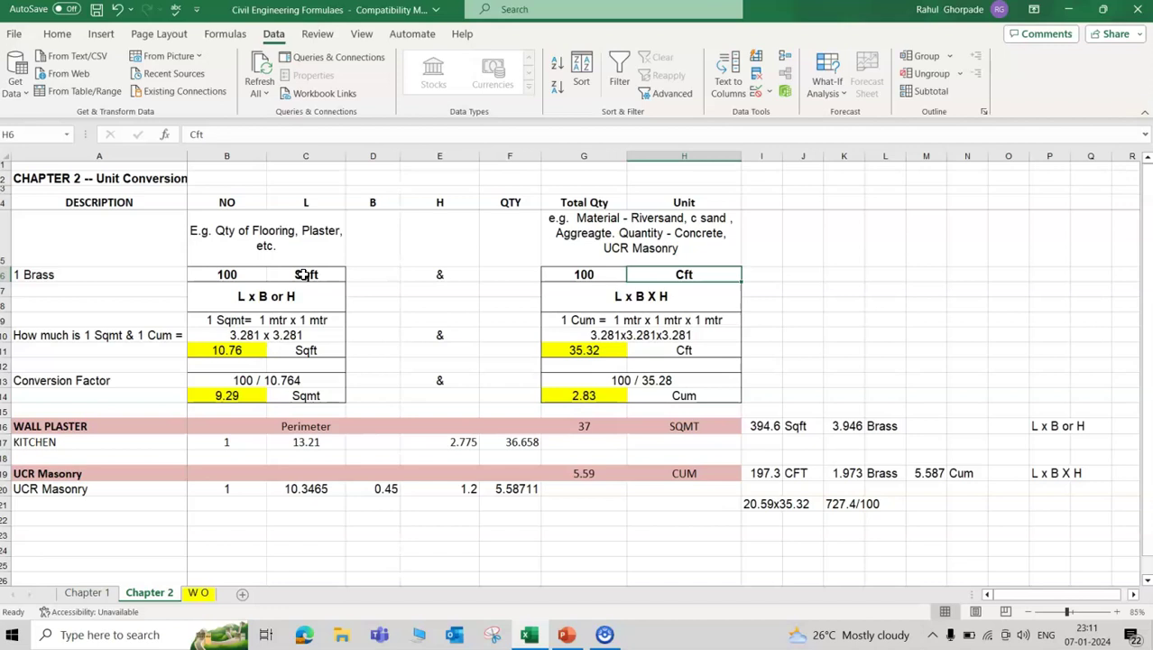
# Step: Examine the area and volume expressions under 1 Brass and the example items listed above them in B5 and G5
pyautogui.click(99, 275)
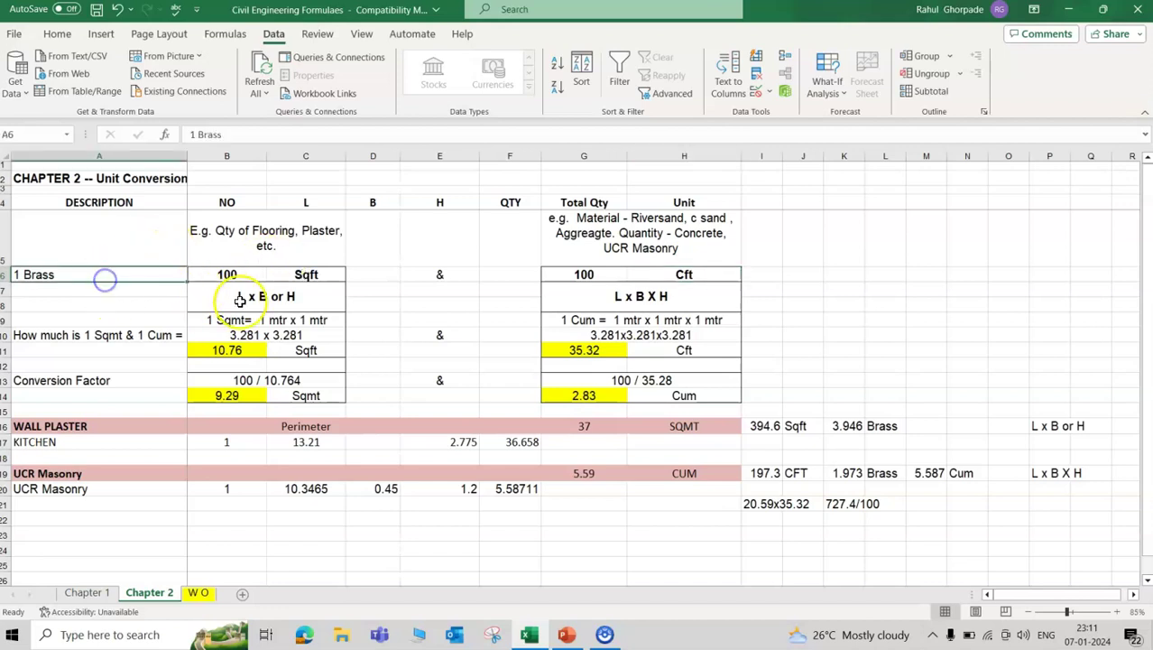
pyautogui.click(250, 293)
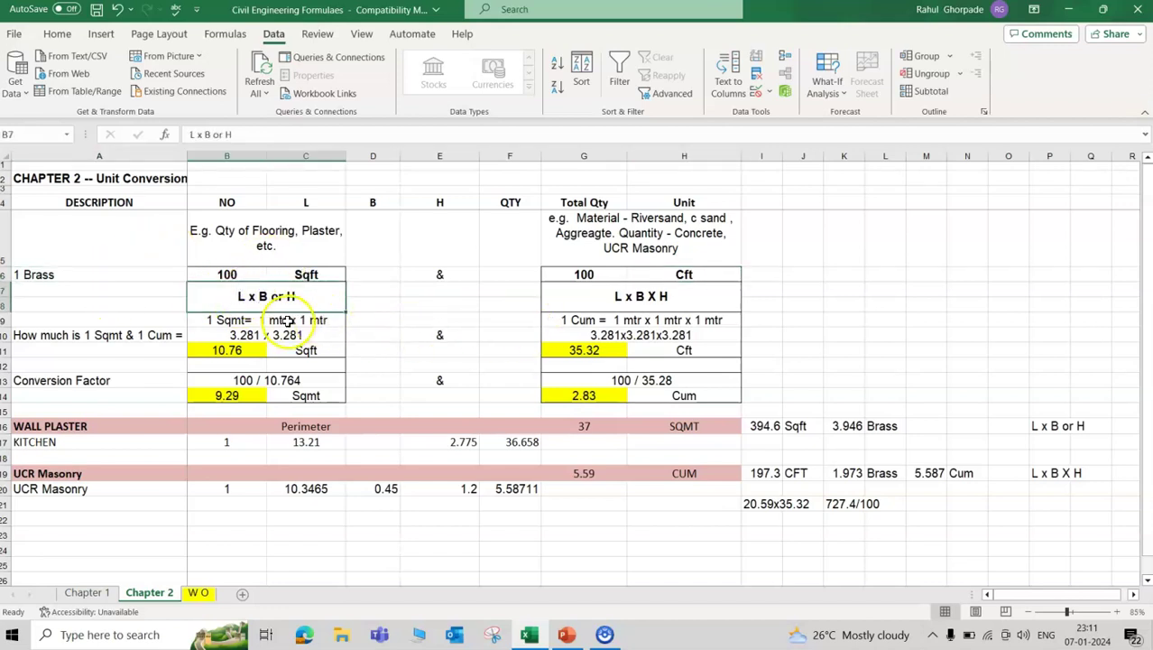
pyautogui.click(652, 304)
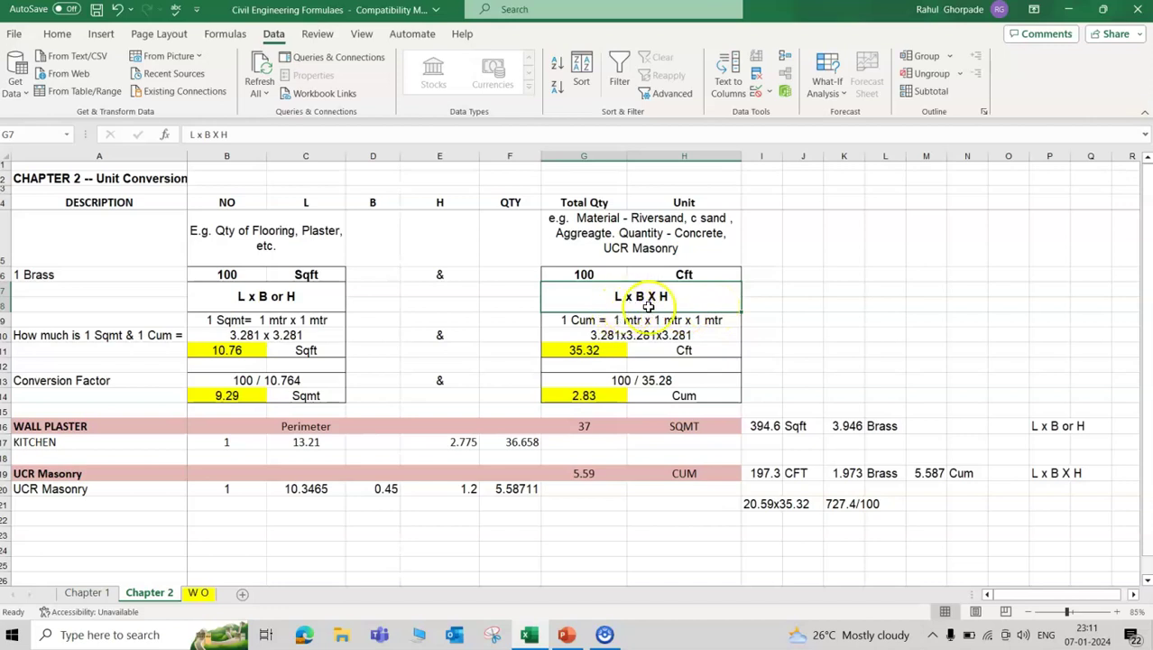
pyautogui.click(685, 300)
pyautogui.click(243, 237)
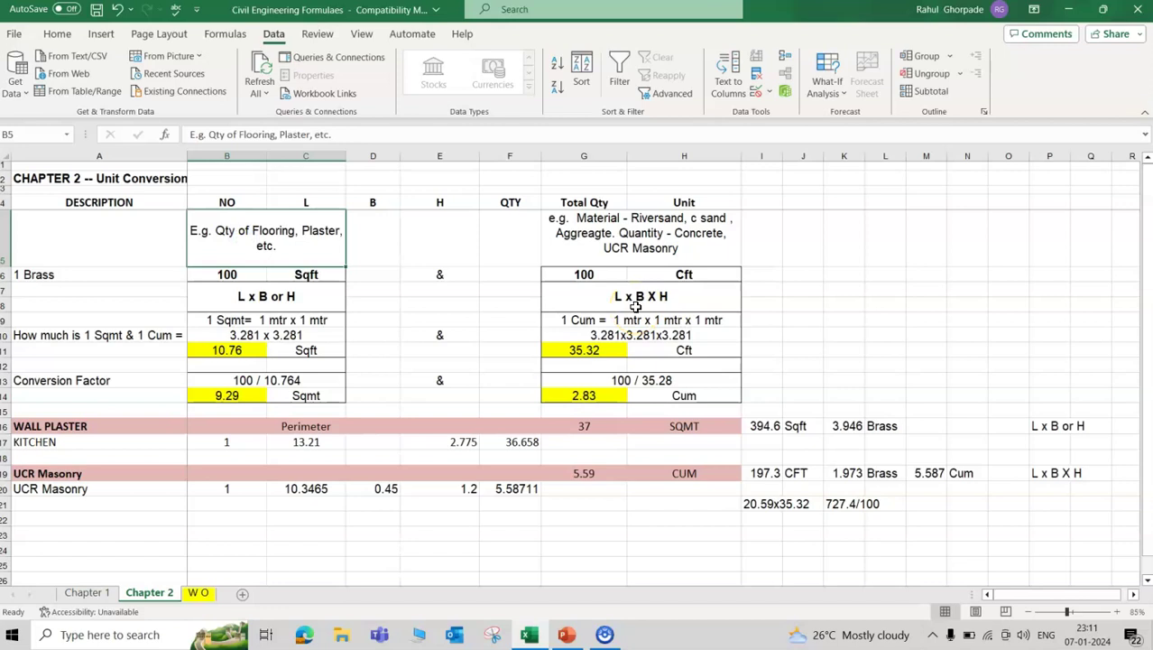
pyautogui.click(657, 233)
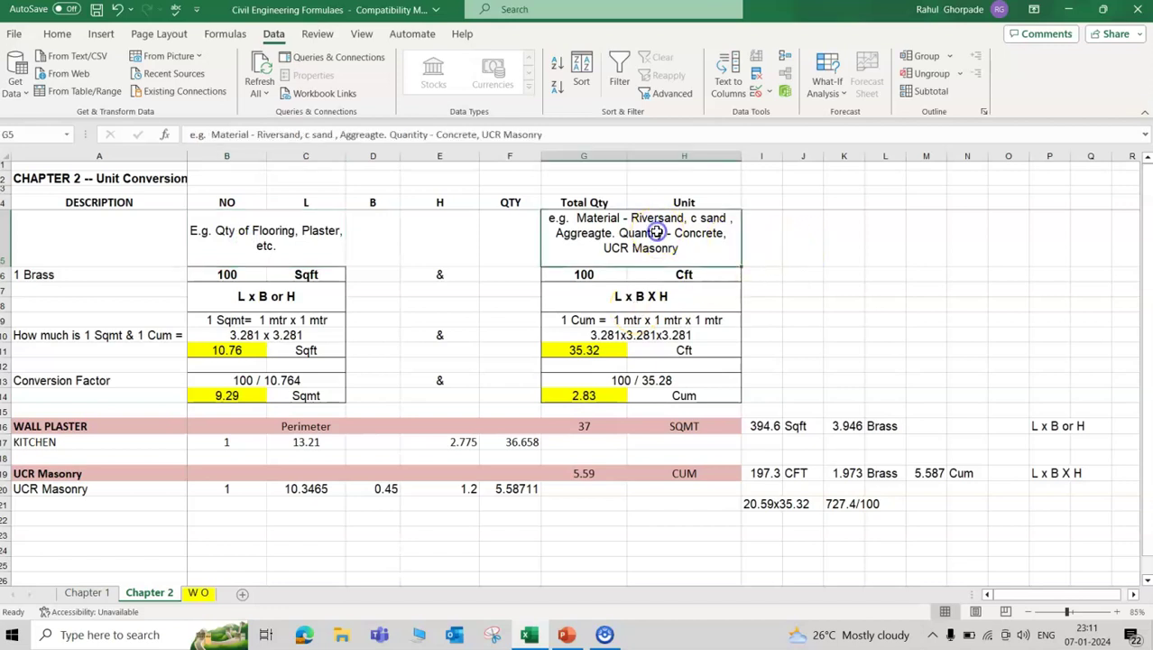
pyautogui.click(649, 275)
pyautogui.click(625, 239)
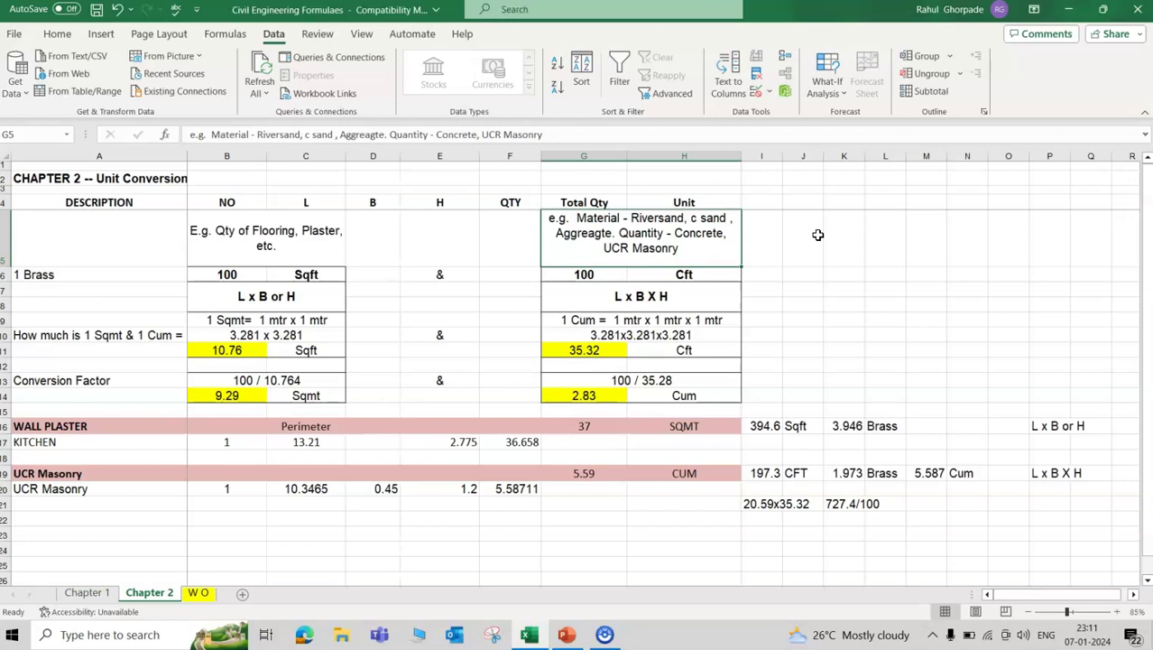
pyautogui.click(663, 255)
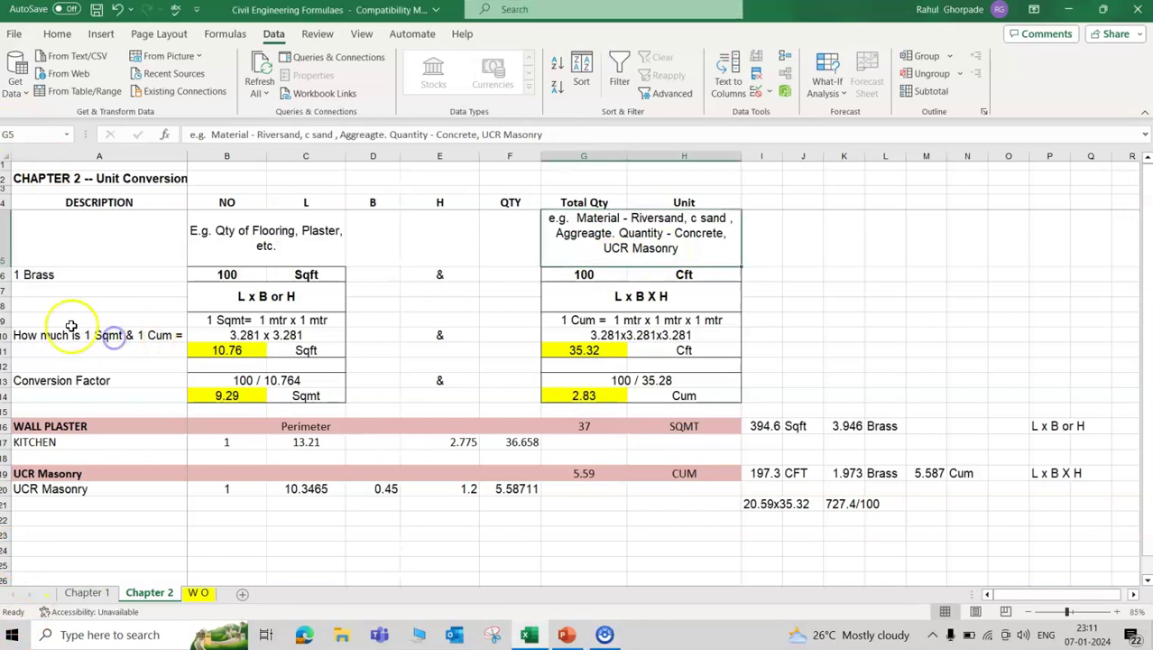
# Step: Examine how 1 Sqmt and 1 Cum convert to Sqft and Cft, and how the Sqmt conversion factor is derived
pyautogui.click(97, 334)
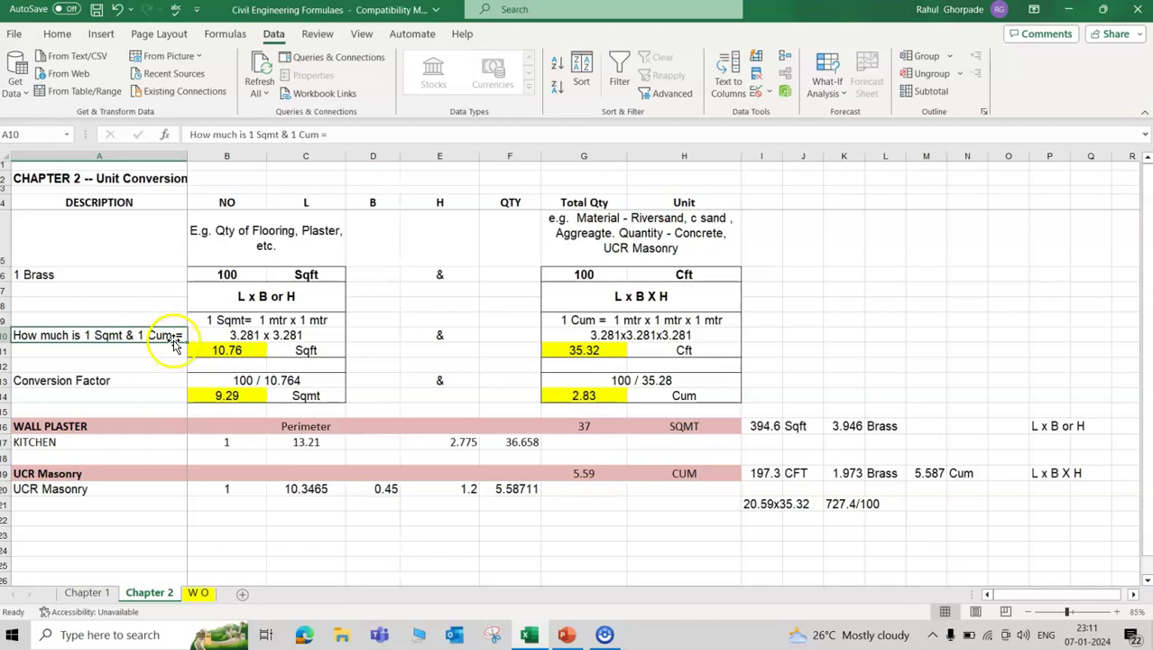
pyautogui.click(237, 321)
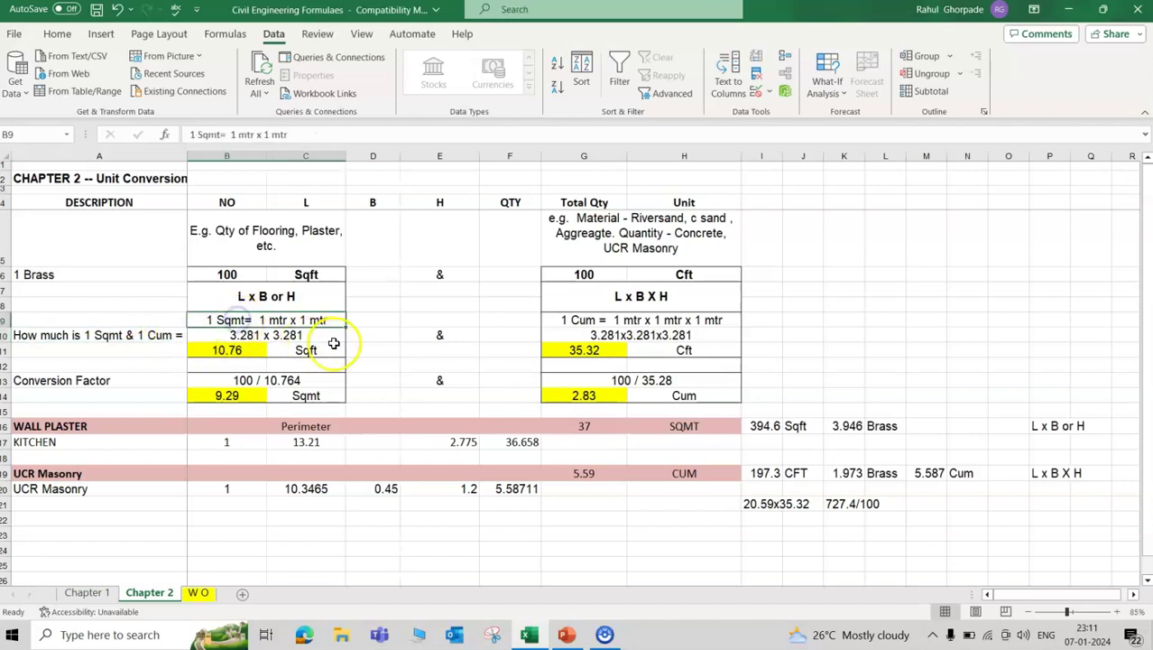
pyautogui.click(249, 336)
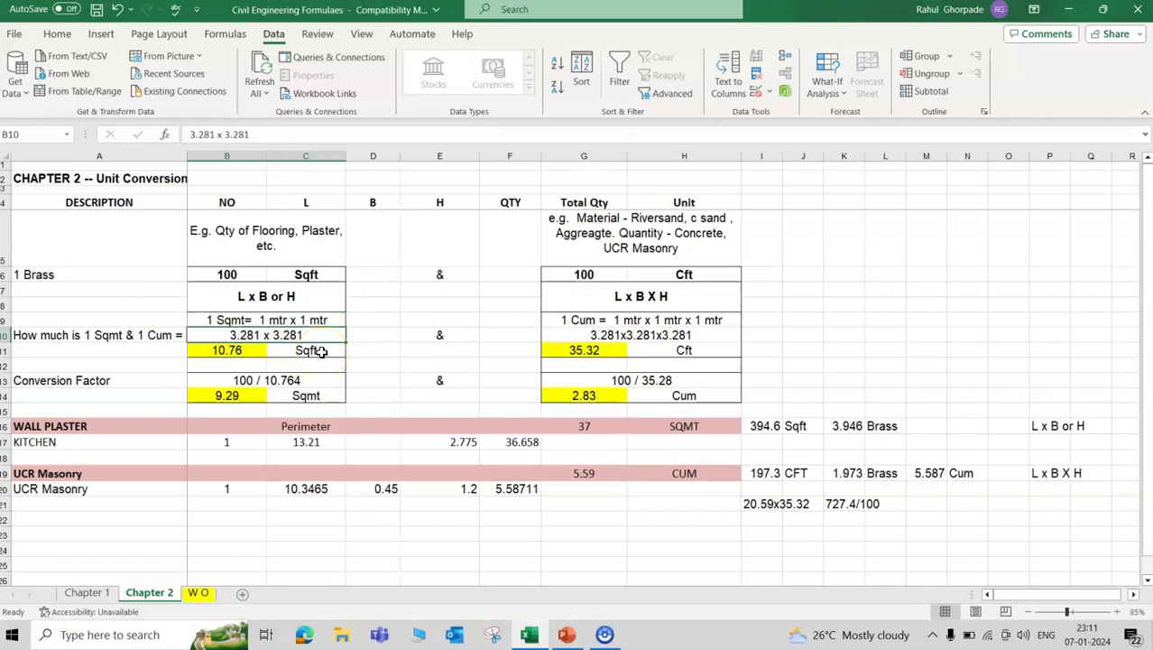
pyautogui.click(220, 351)
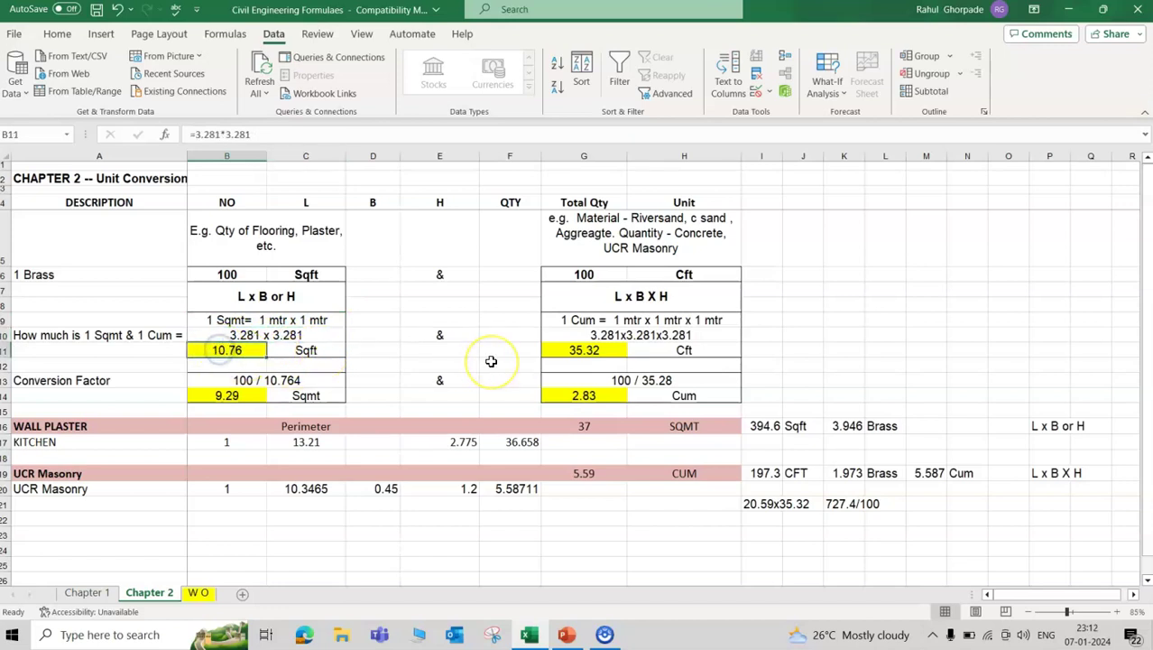
pyautogui.click(574, 320)
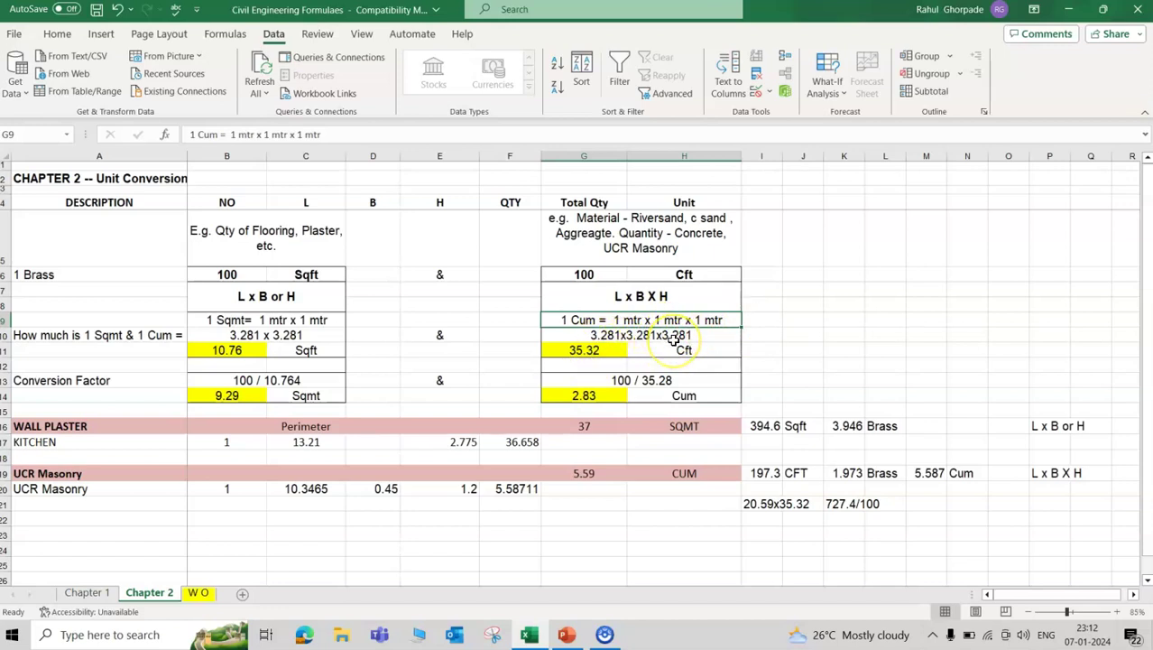
pyautogui.click(571, 349)
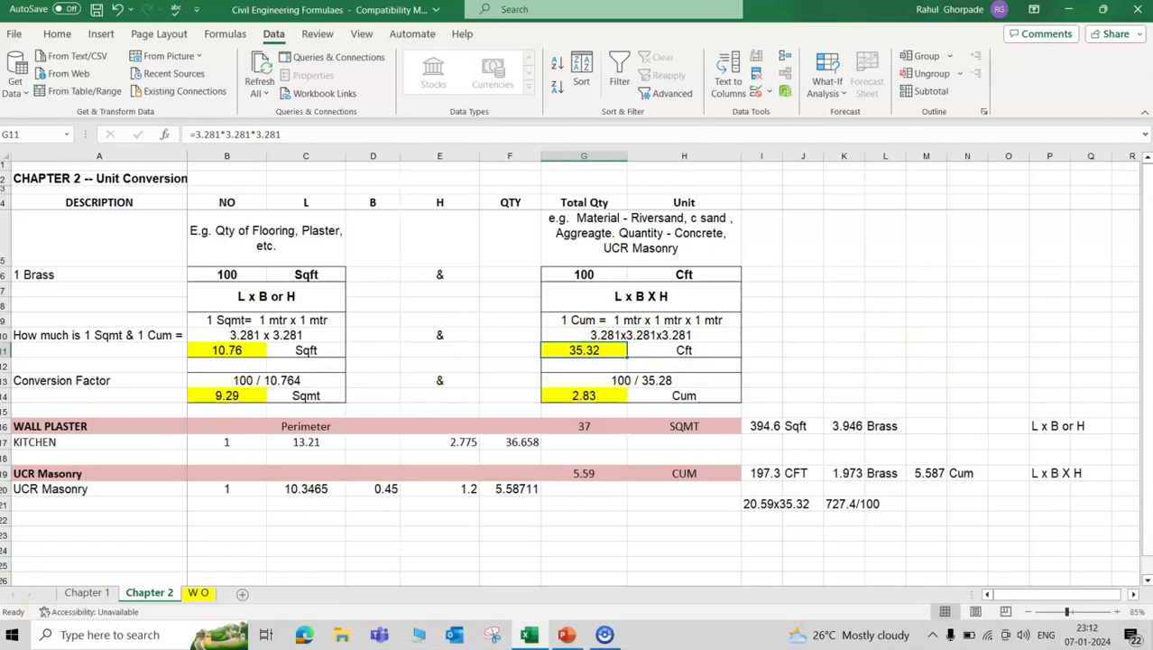
pyautogui.click(248, 380)
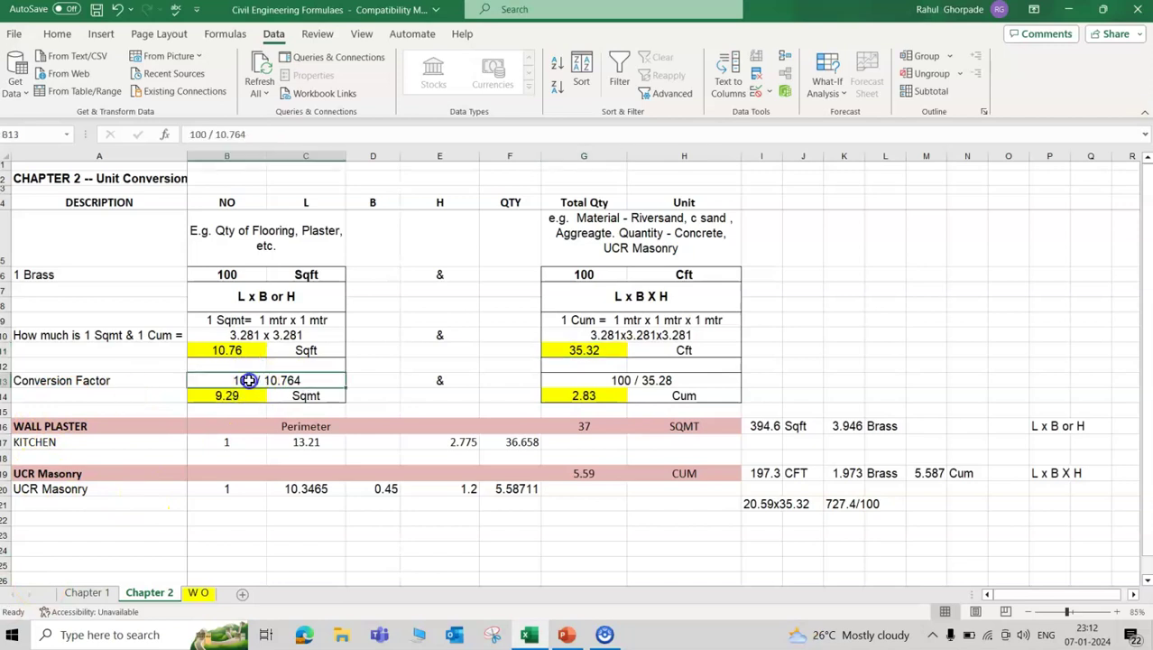
pyautogui.click(307, 395)
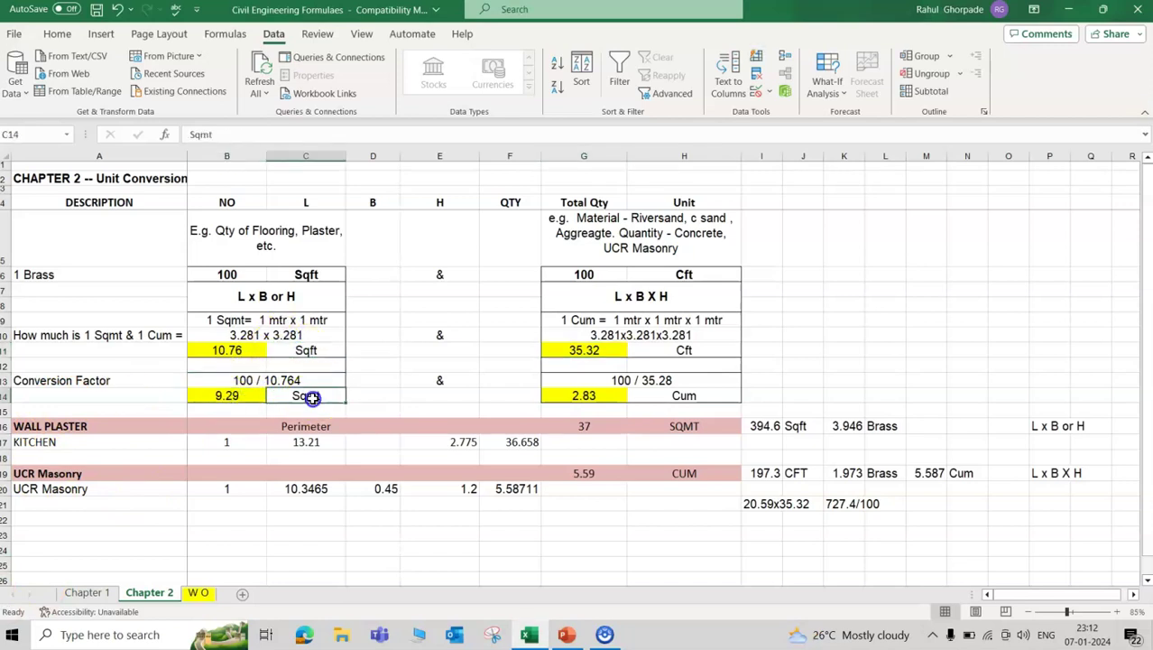
pyautogui.click(226, 396)
pyautogui.click(250, 381)
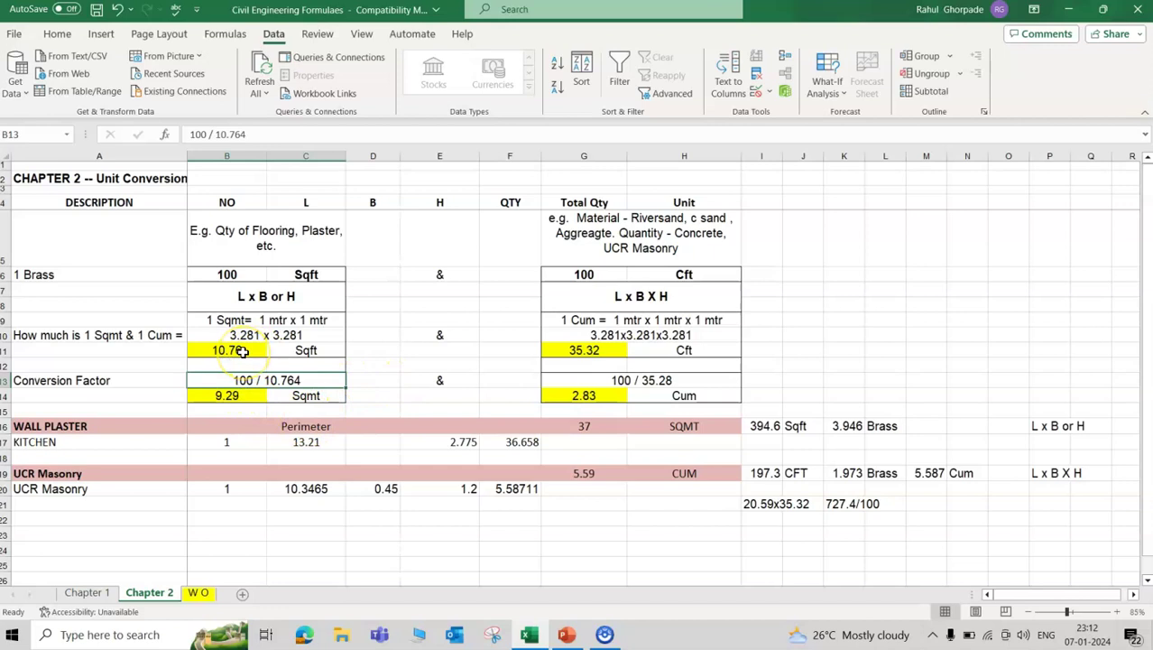
pyautogui.click(244, 398)
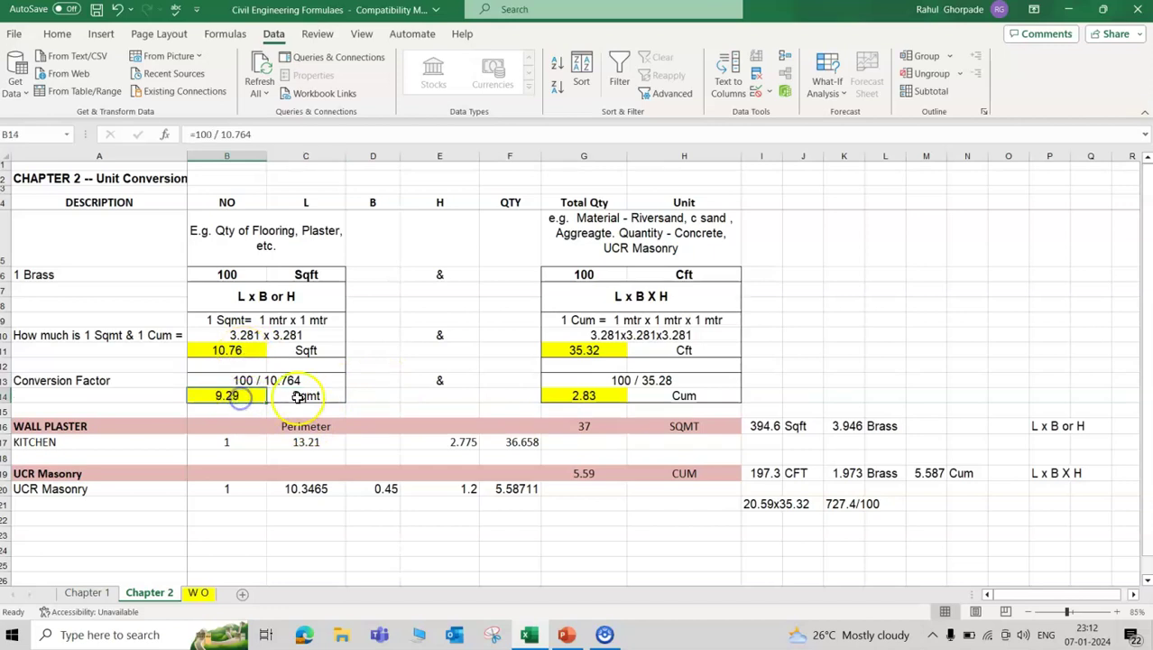
pyautogui.click(287, 397)
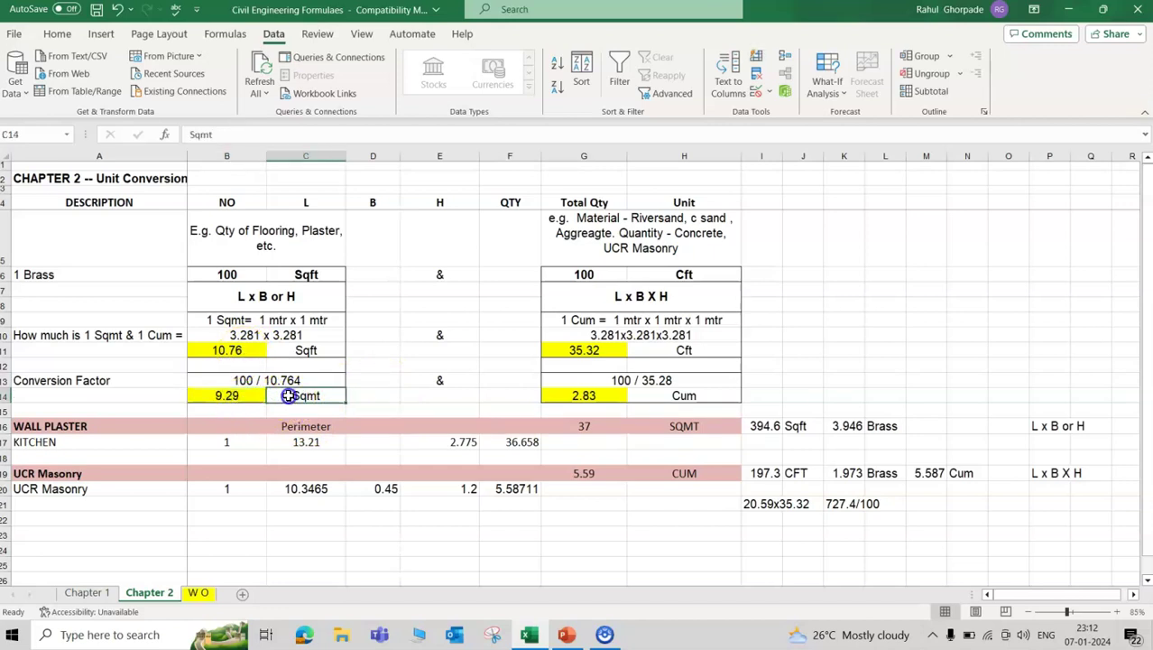
# Step: Correct the Cum conversion factor expression in G13 to 100 / 35.32, matching the Cft value in G11
pyautogui.click(621, 380)
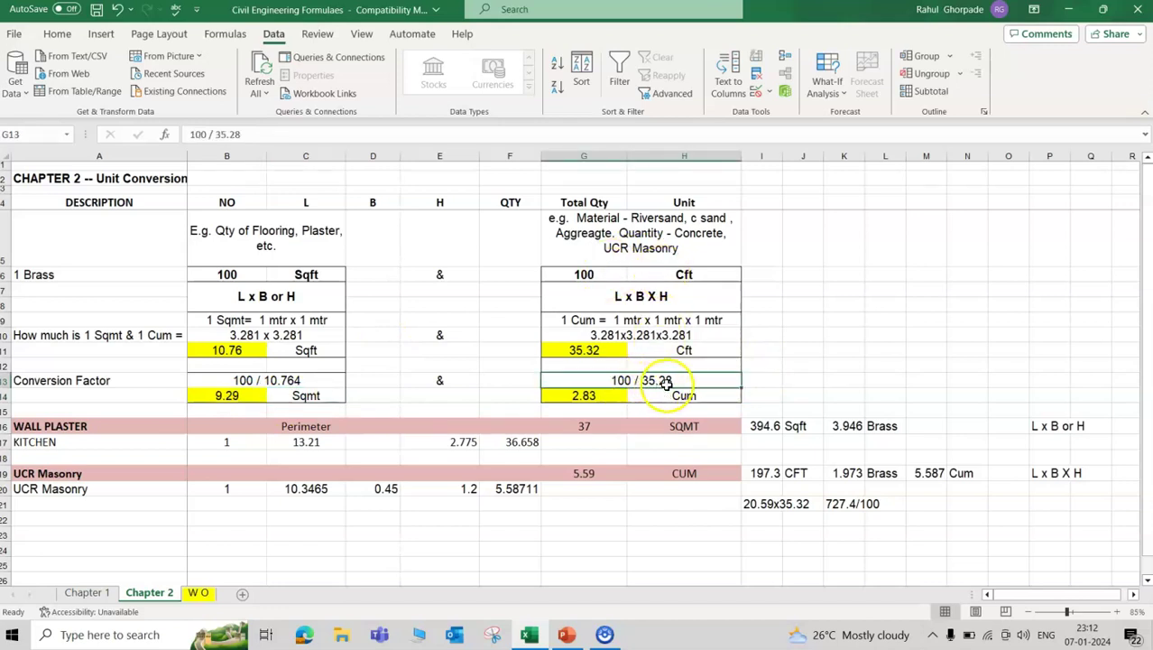
pyautogui.click(596, 349)
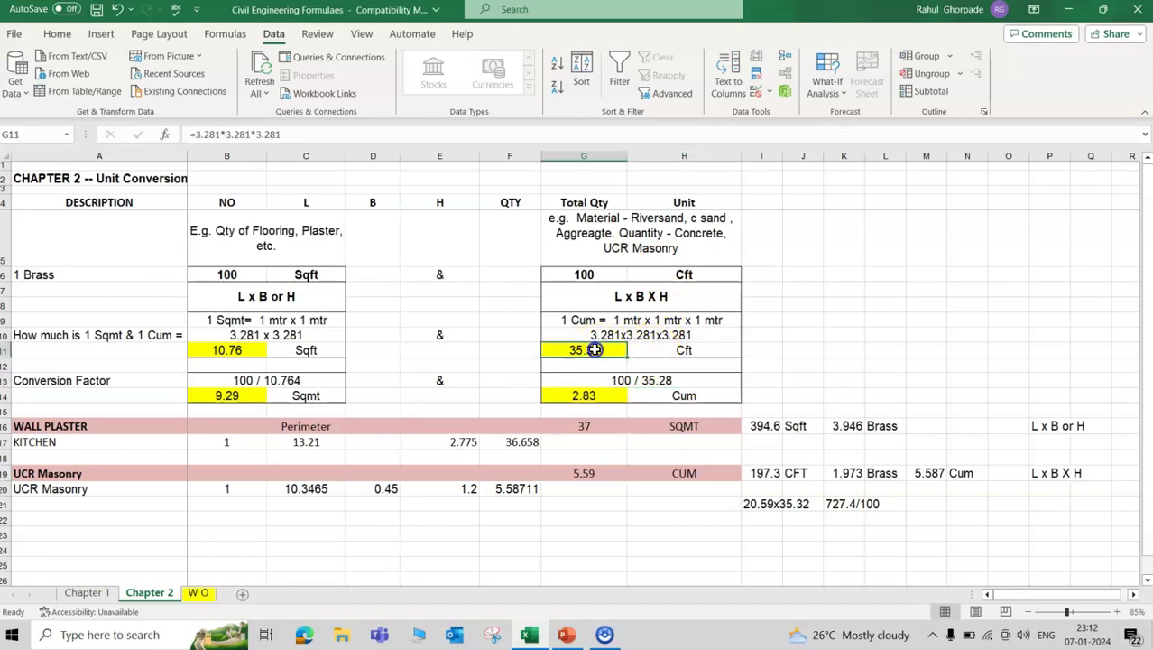
pyautogui.click(635, 383)
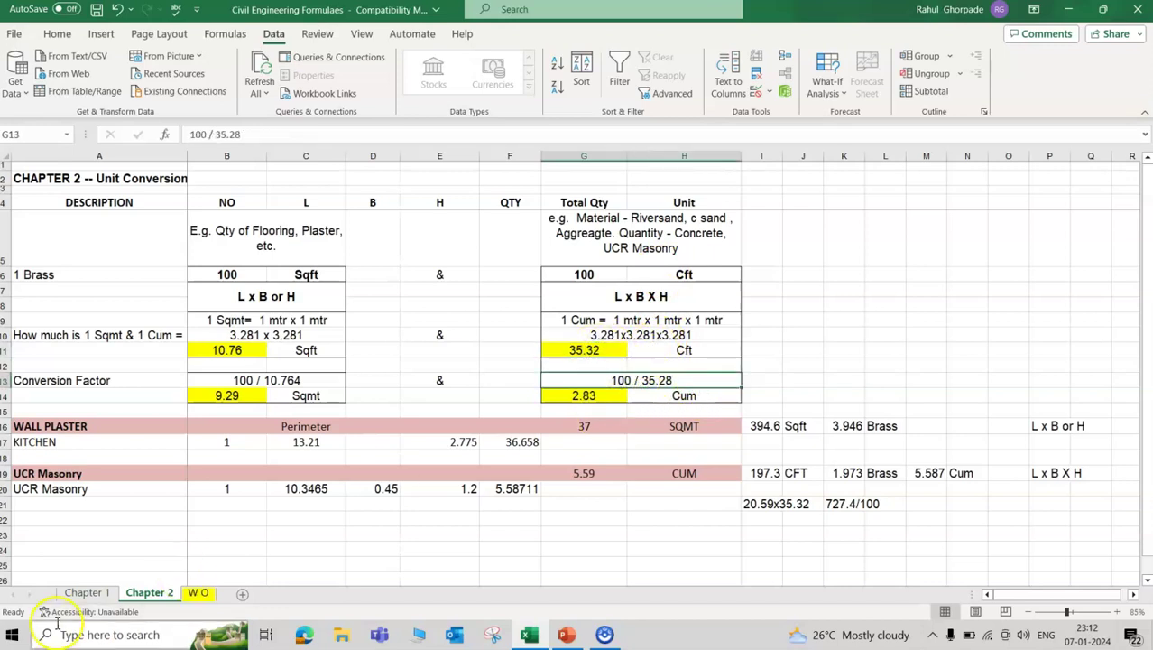
pyautogui.click(629, 386)
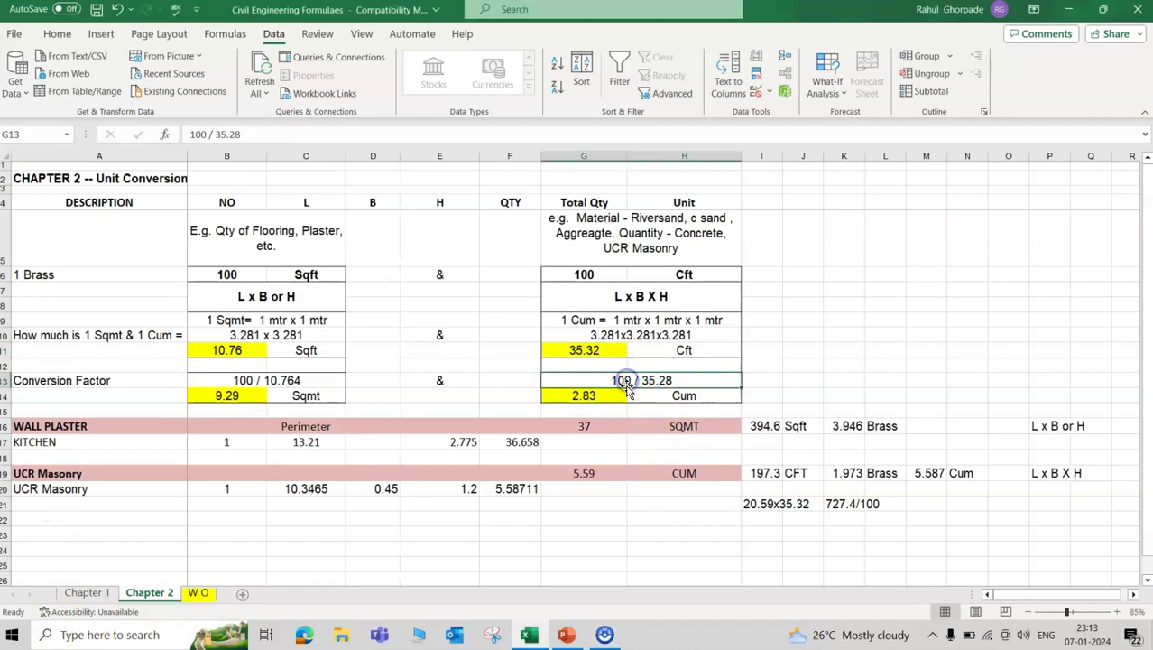
pyautogui.click(229, 131)
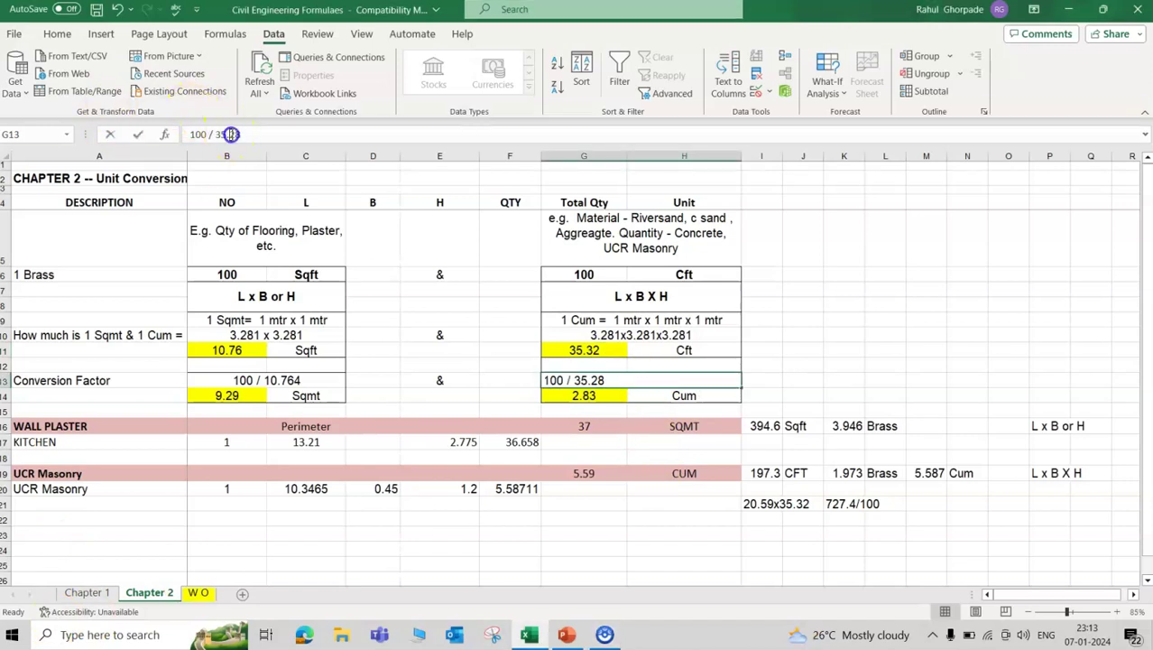
pyautogui.press('Delete')
pyautogui.press('Delete')
pyautogui.write('3')
pyautogui.press('Return')
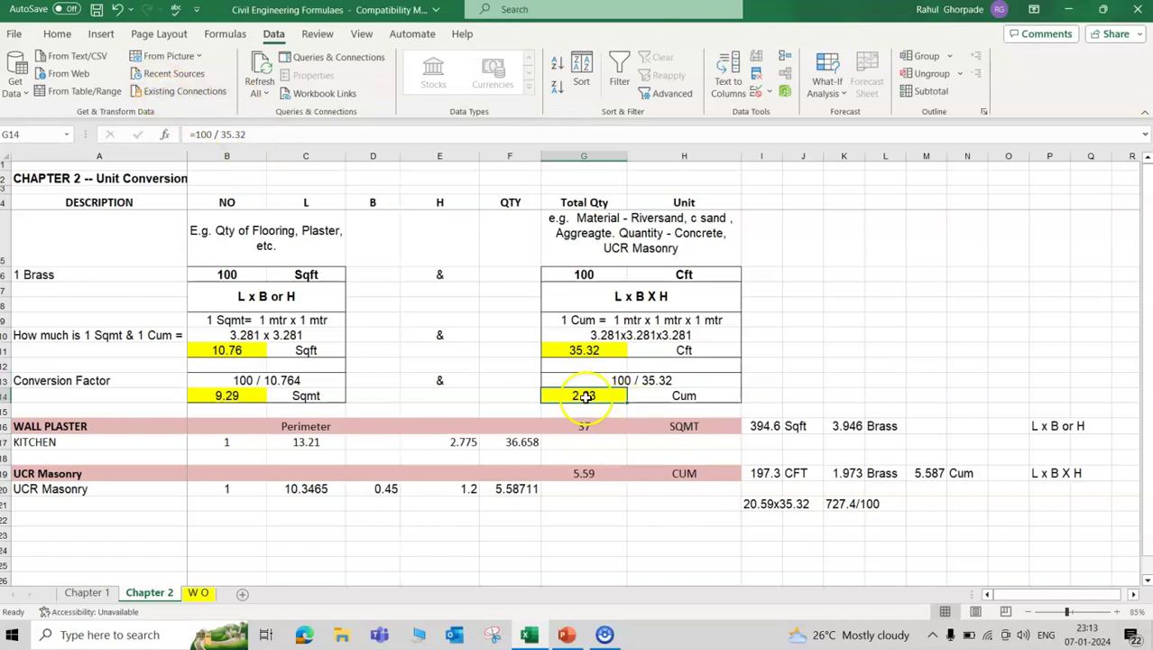
# Step: Compare the 1 Brass quantities in B6 and G6 with the Sqmt and Cum factors in row 14, and check the UCR Masonry unit
pyautogui.click(672, 397)
pyautogui.click(597, 397)
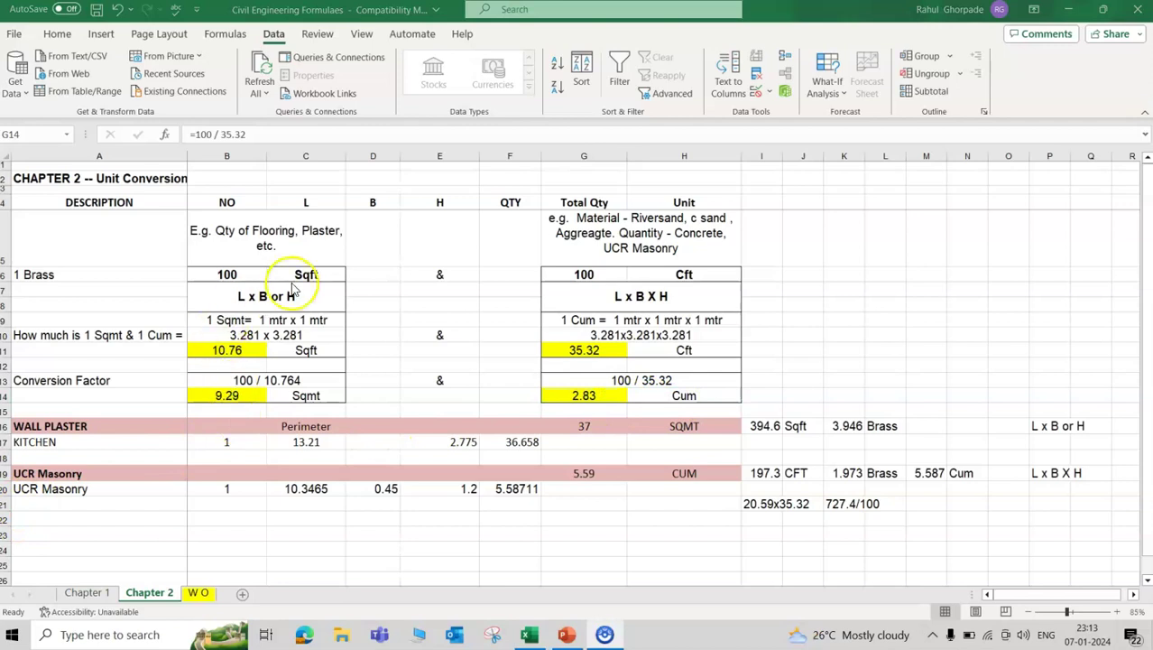
pyautogui.click(225, 274)
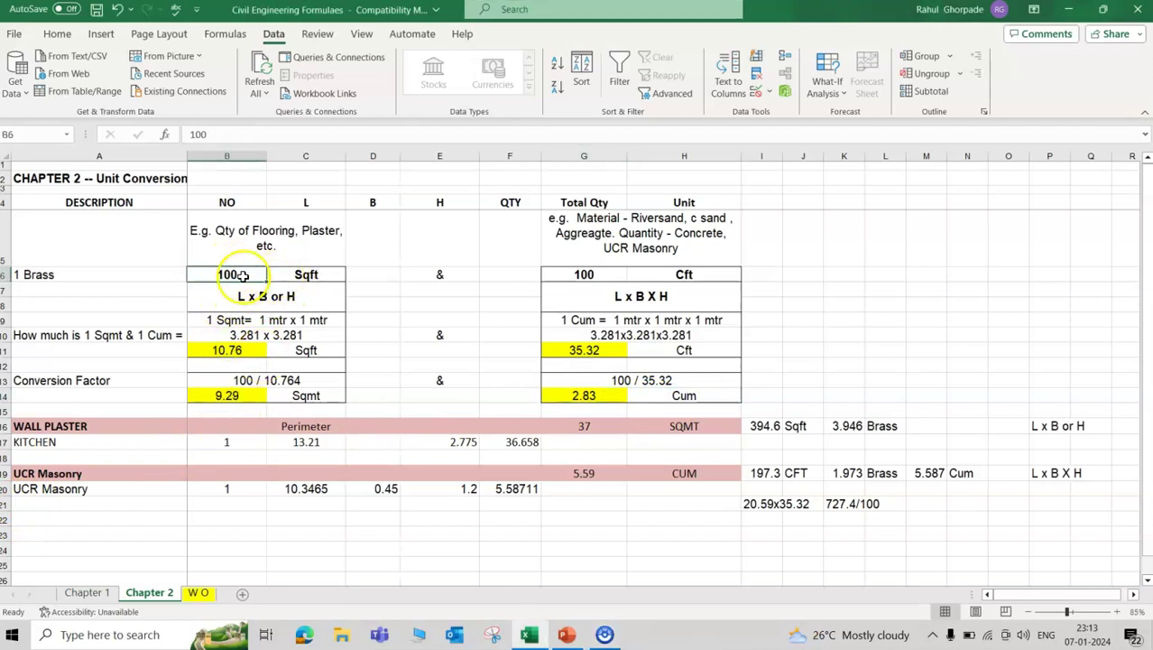
pyautogui.click(234, 399)
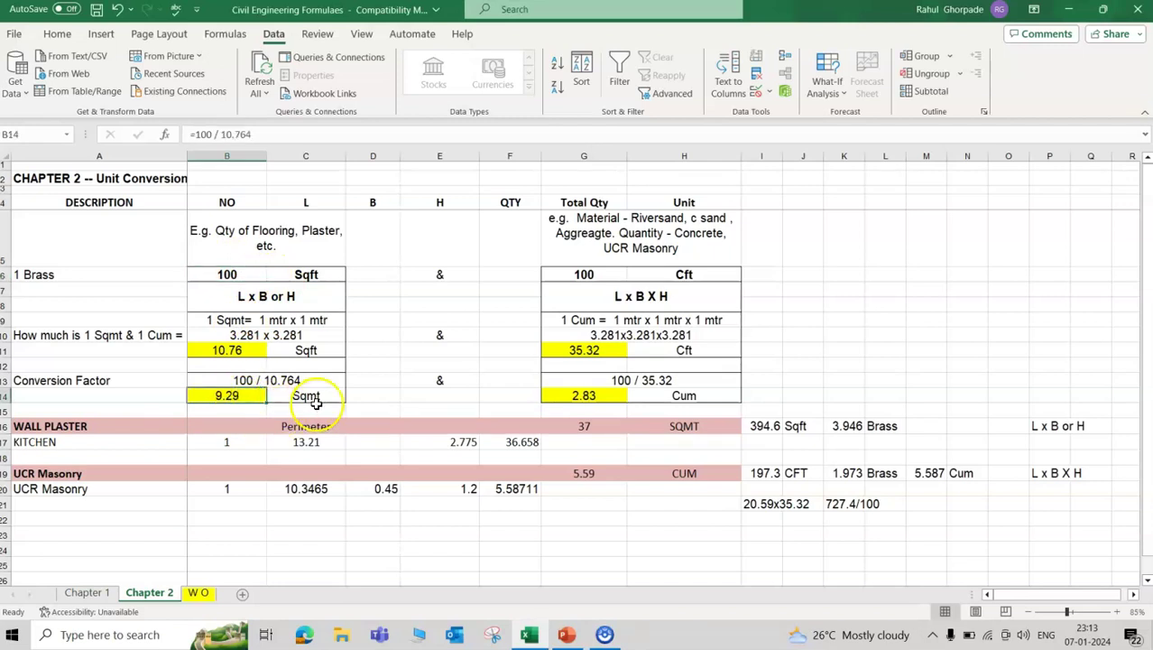
pyautogui.click(599, 277)
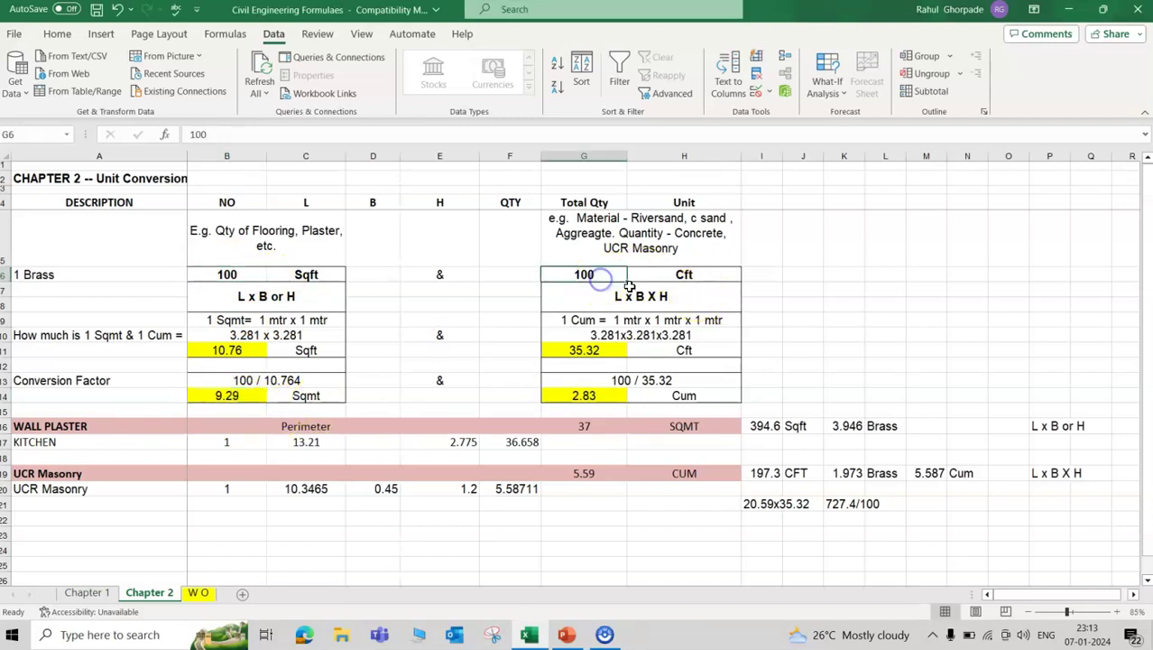
pyautogui.click(582, 395)
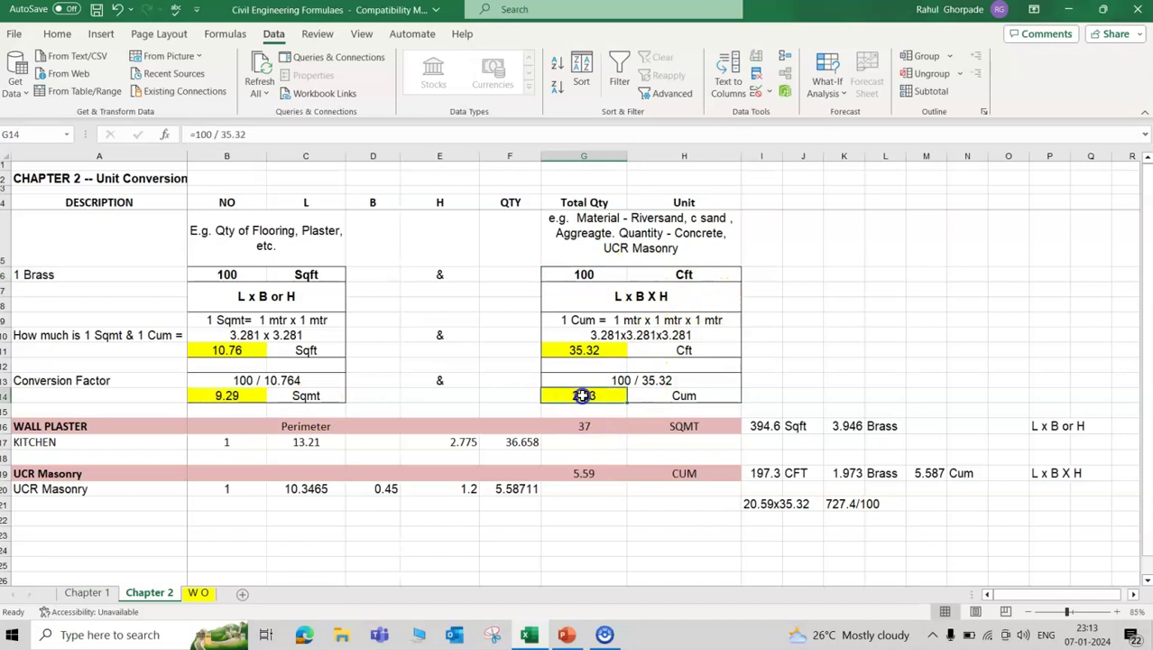
pyautogui.click(670, 398)
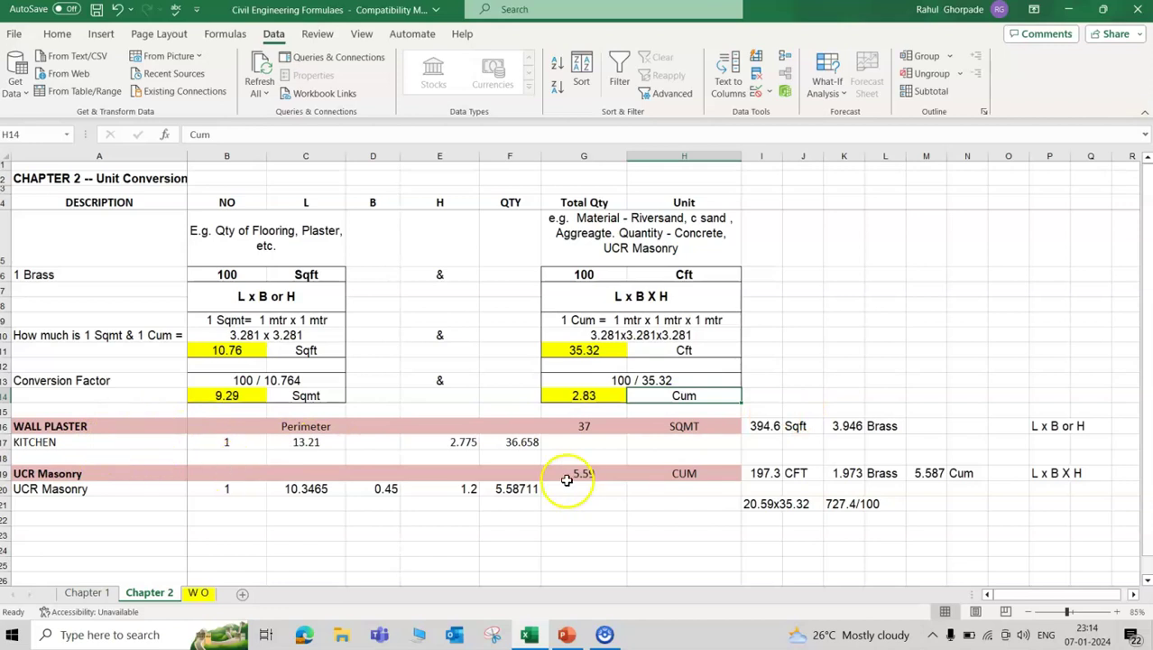
pyautogui.click(712, 474)
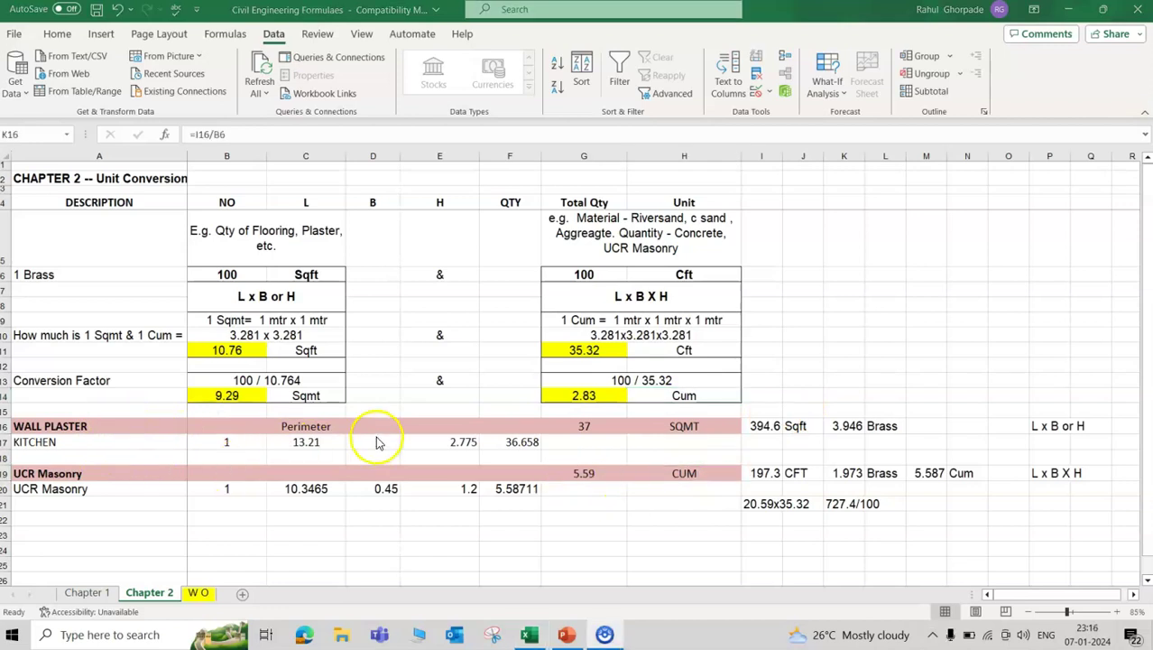
# Step: Examine the WALL PLASTER total and unit in row 16 and the formula converting it to Sqft in I16
pyautogui.click(56, 430)
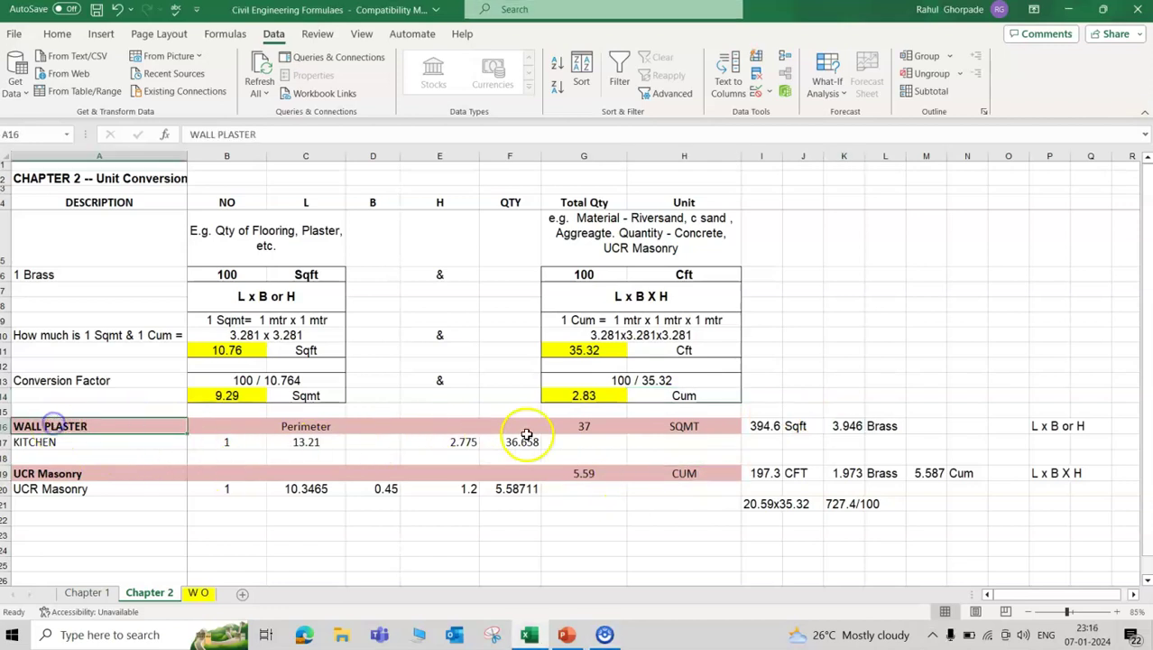
pyautogui.click(593, 423)
pyautogui.click(680, 420)
pyautogui.click(775, 427)
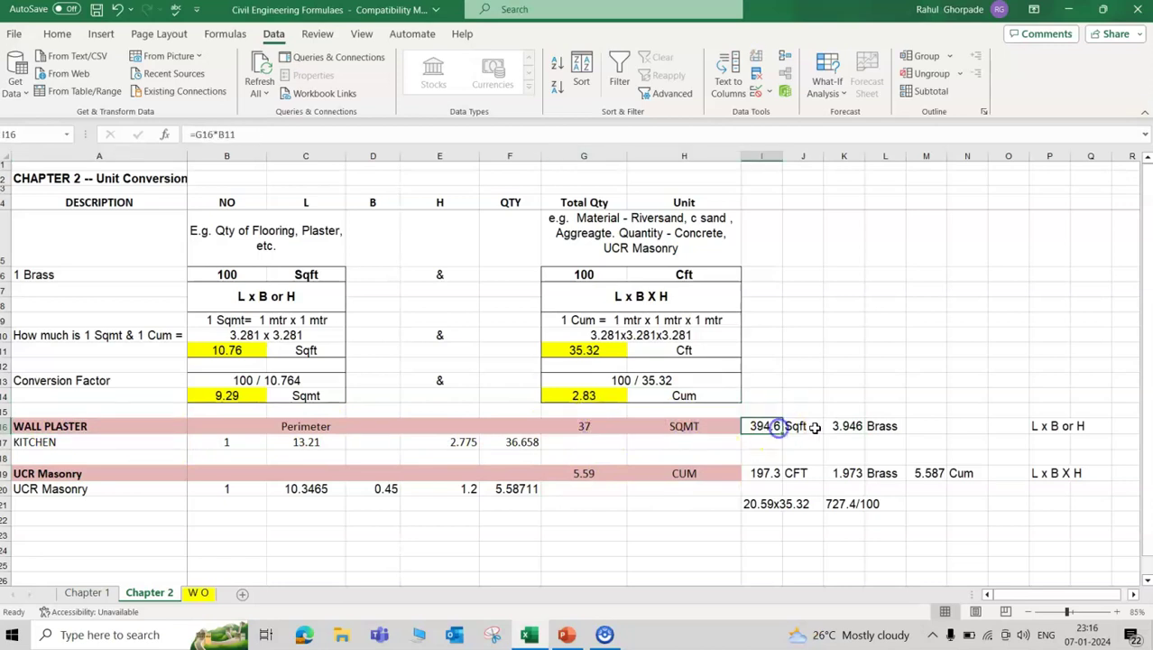
pyautogui.doubleClick(766, 426)
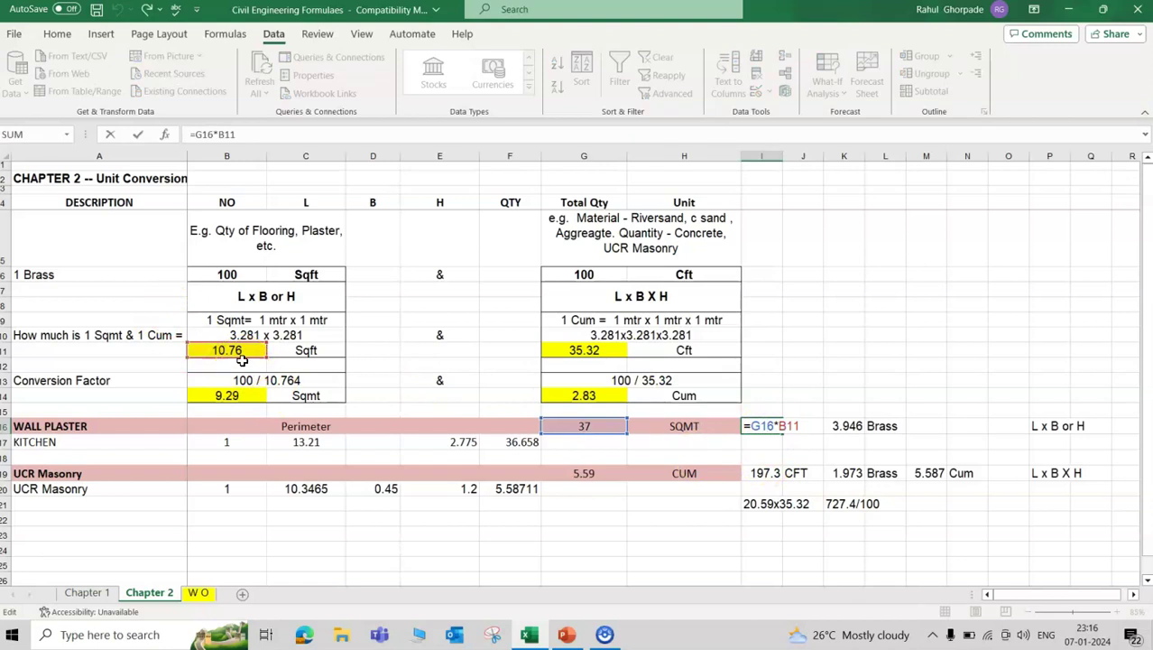
pyautogui.press('Escape')
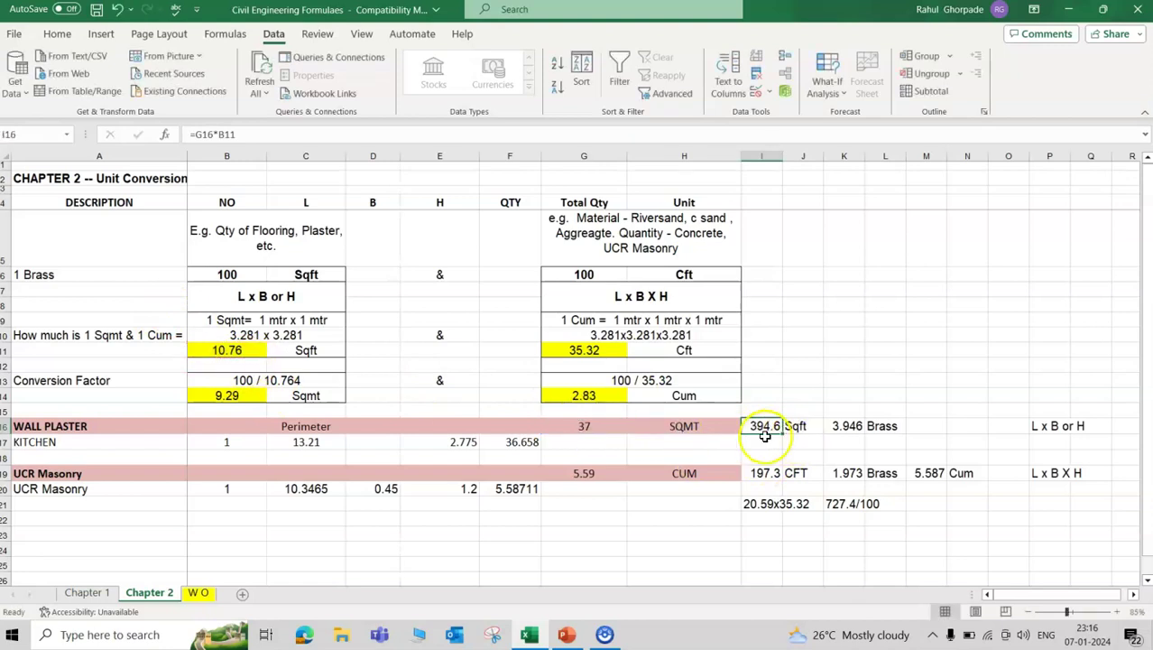
# Step: Check the formula in K16 that converts the wall plaster Sqft quantity to Brass
pyautogui.click(805, 425)
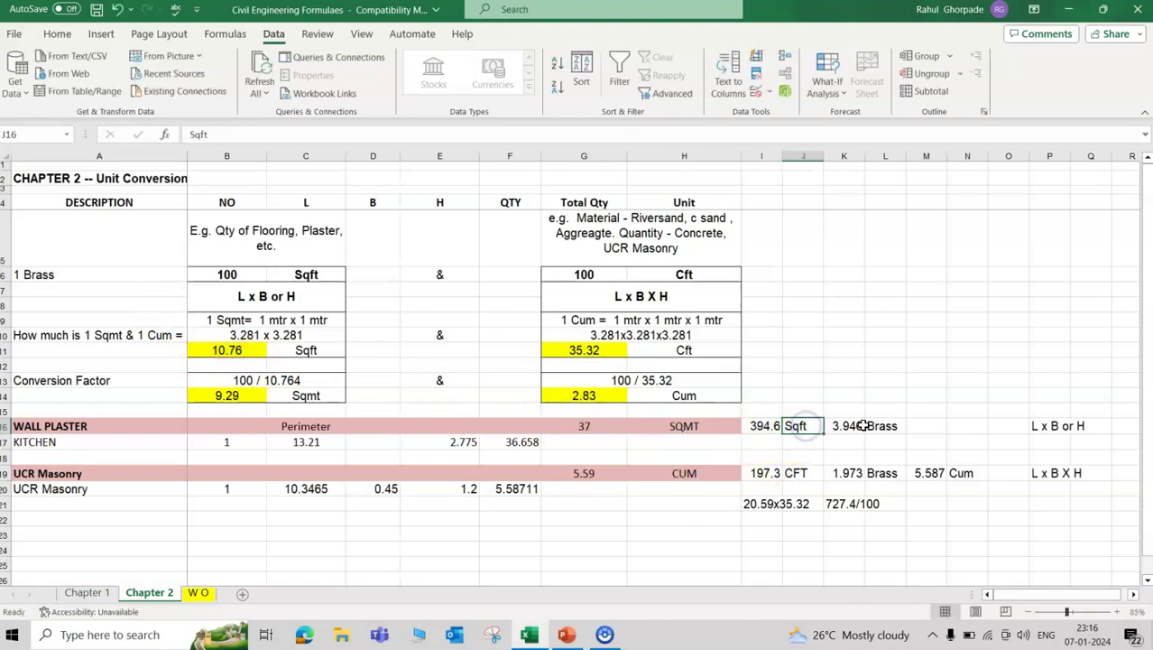
pyautogui.click(864, 425)
pyautogui.write('=I16/B6')
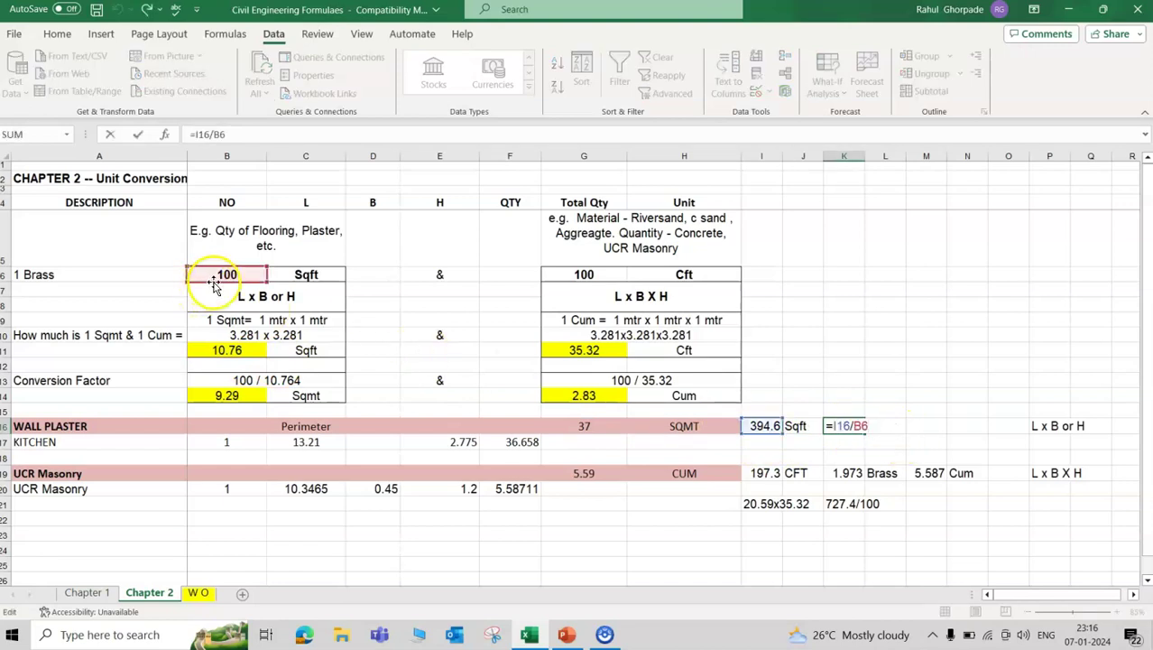
pyautogui.hotkey('ctrl', 'Return')
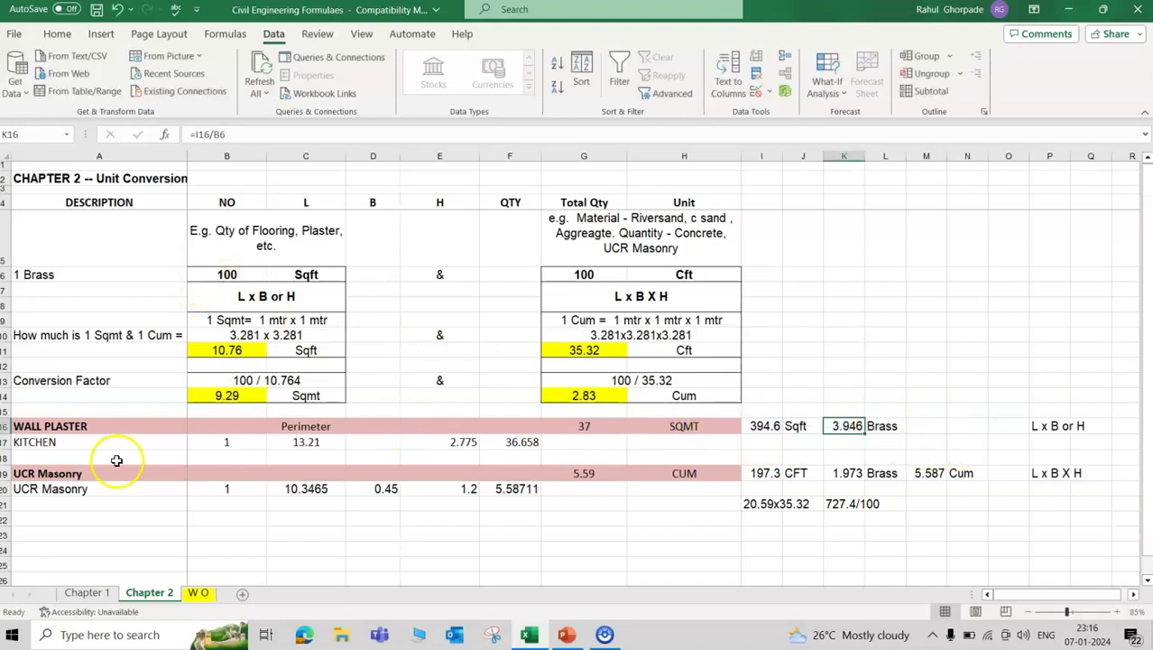
# Step: Examine the UCR Masonry length, breadth and height in row 20, the quantity formula in F20 and the total in G19
pyautogui.click(46, 473)
pyautogui.click(318, 493)
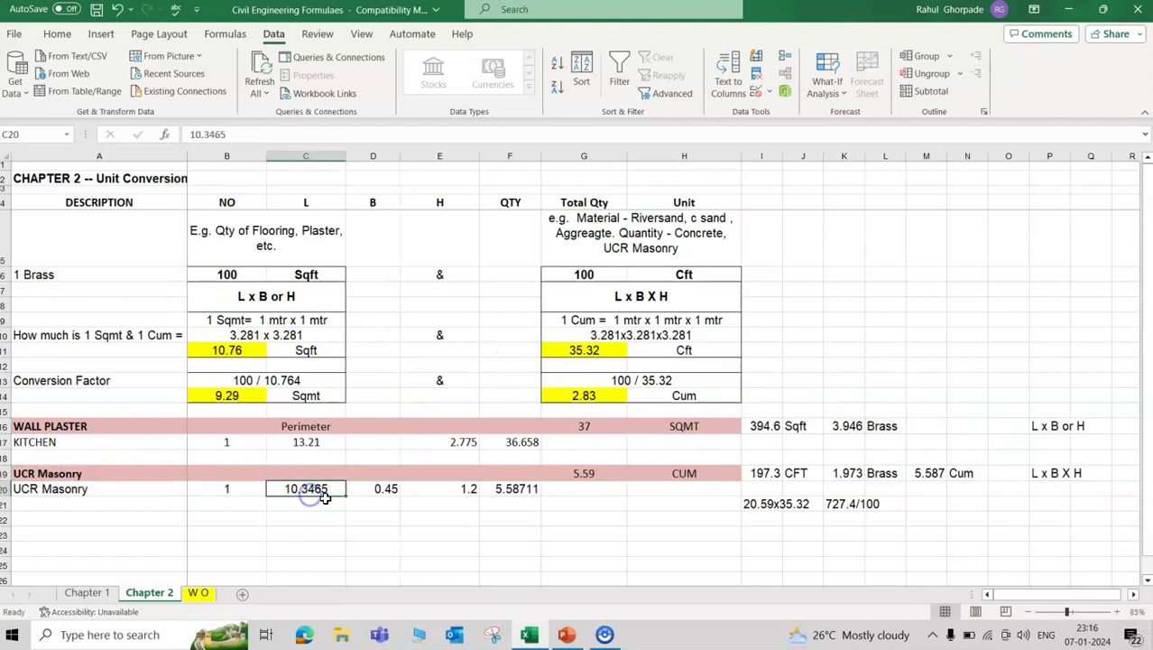
pyautogui.click(383, 489)
pyautogui.click(458, 489)
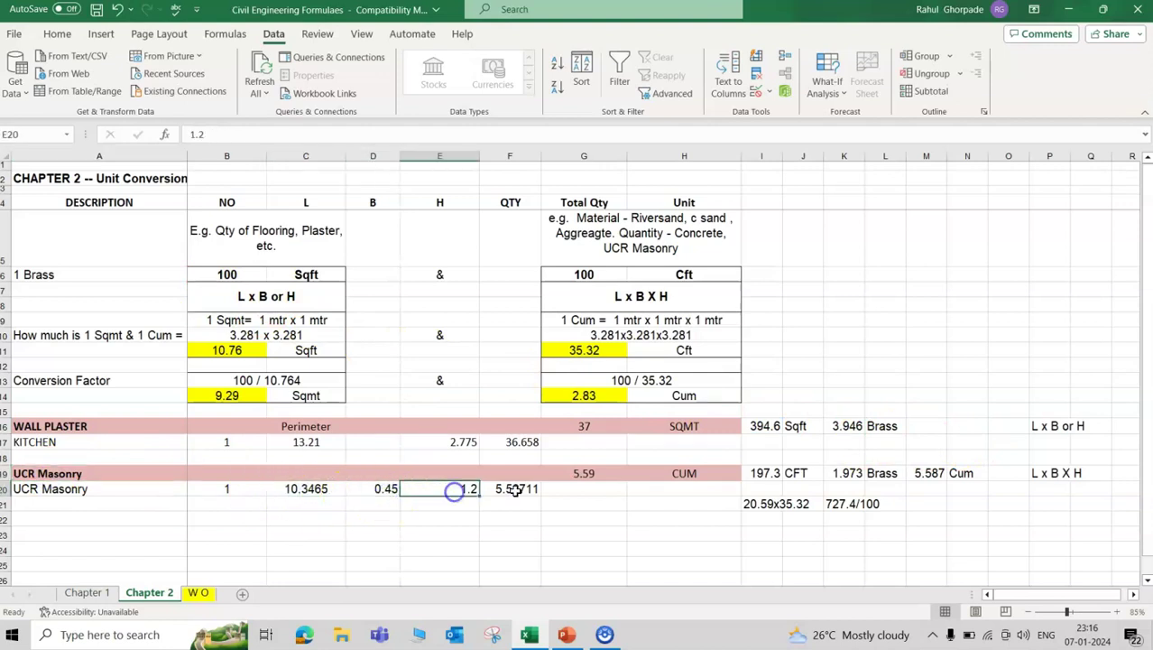
pyautogui.doubleClick(516, 489)
pyautogui.press('Escape')
pyautogui.click(582, 476)
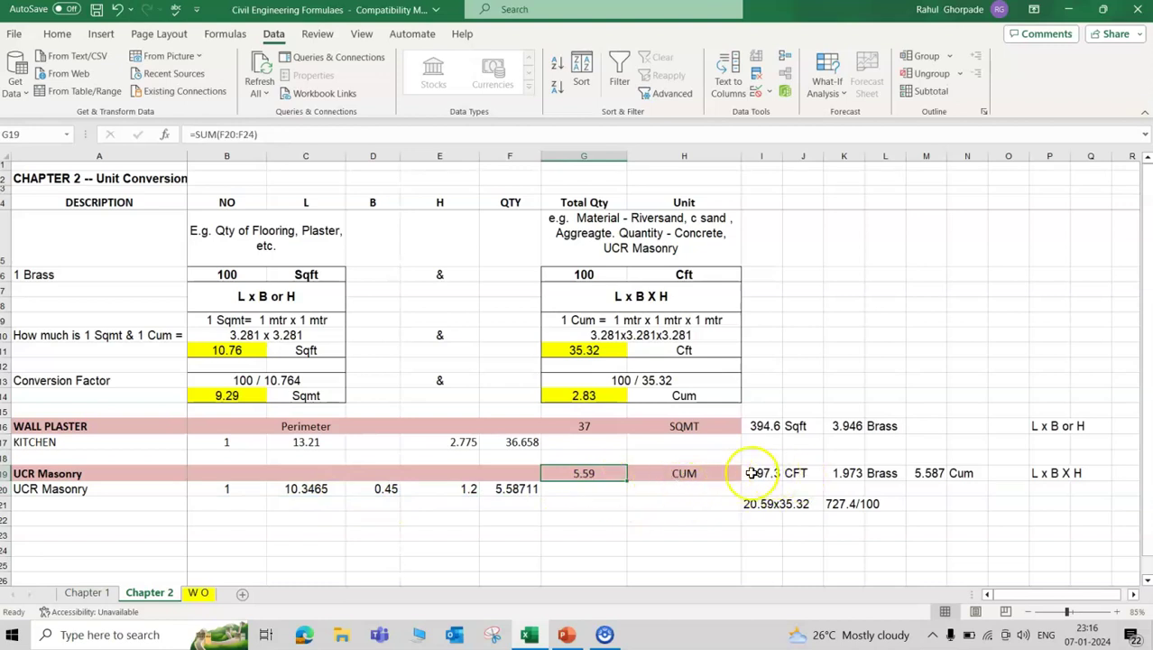
# Step: Inspect the formula in I19 that converts the UCR Masonry total to CFT, along with its unit label
pyautogui.click(762, 473)
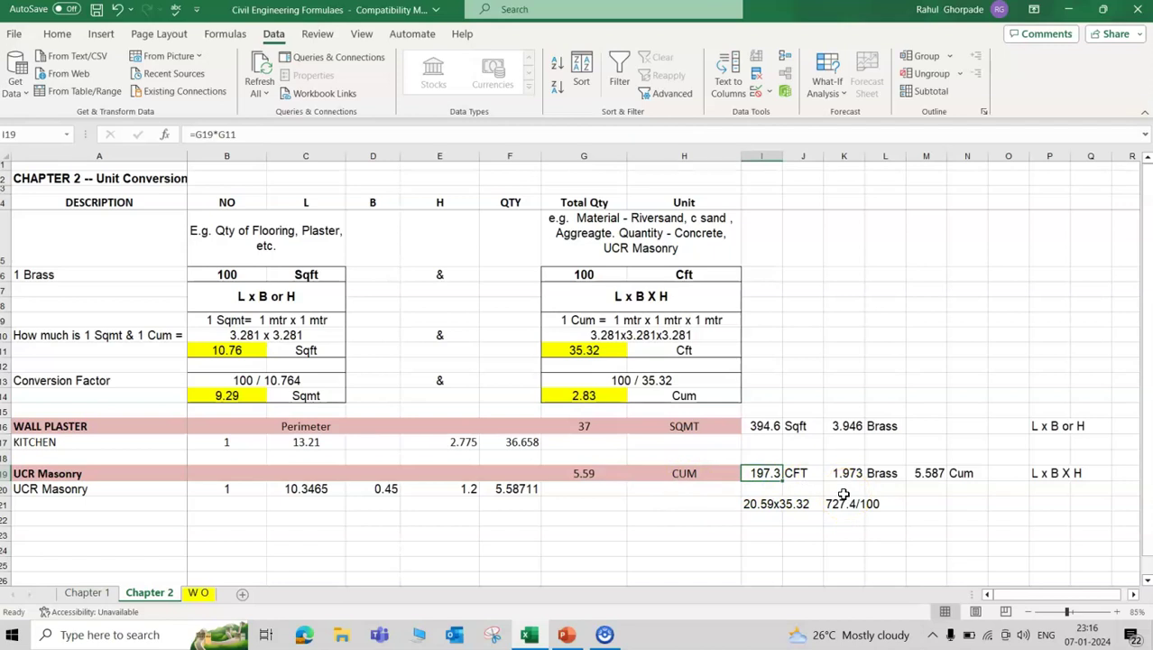
pyautogui.press('F2')
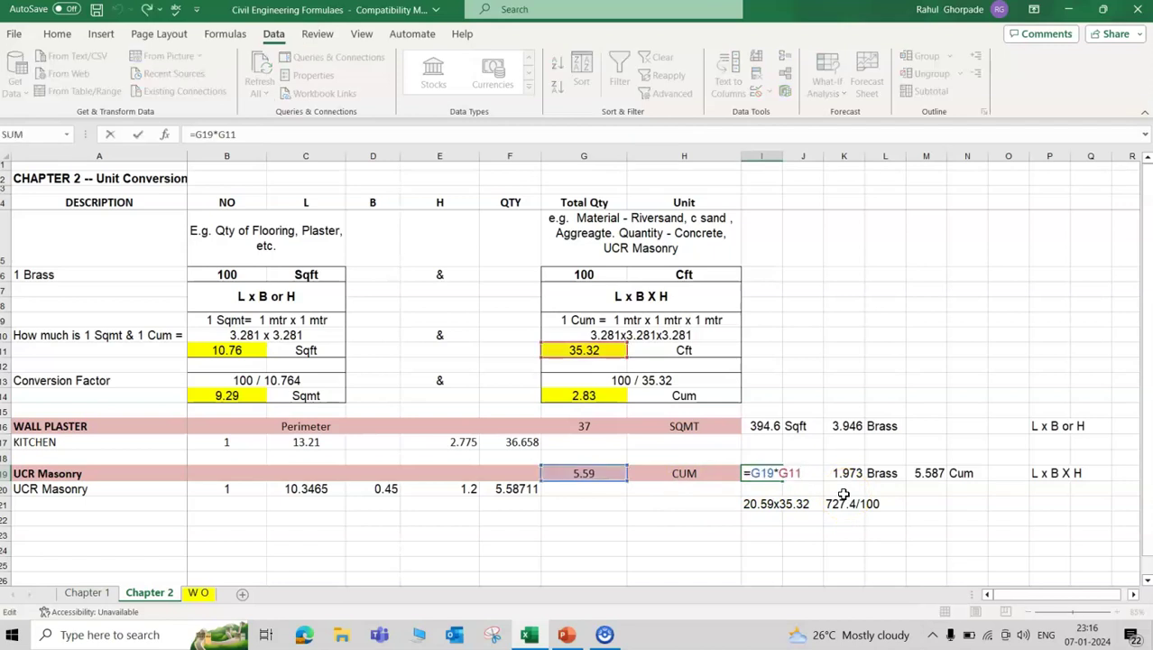
pyautogui.press('Escape')
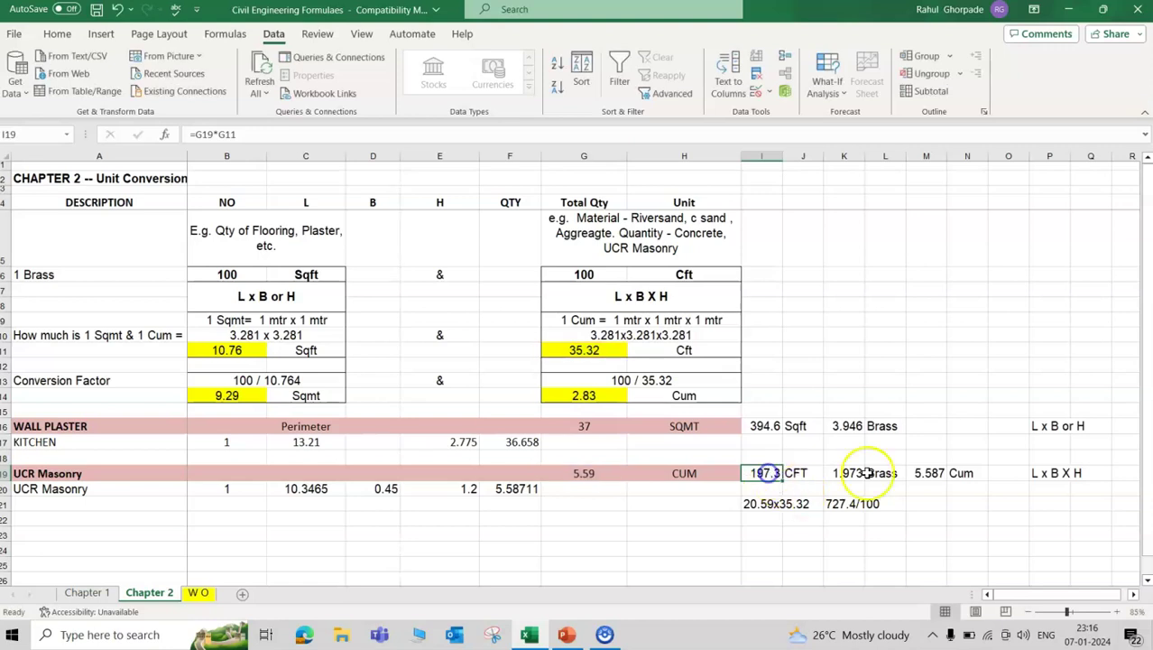
pyautogui.click(801, 473)
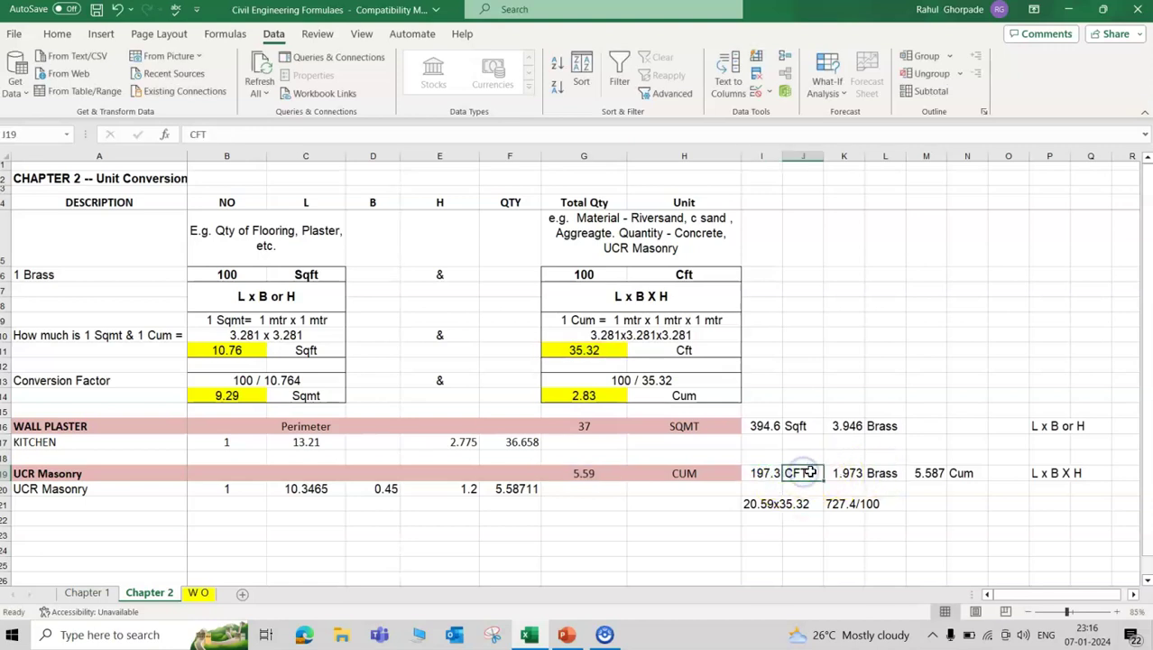
# Step: Change the UCR Masonry Brass formula in K19 to =I19/G6, dividing by the 1 Brass Cft quantity
pyautogui.click(851, 471)
pyautogui.press('F2')
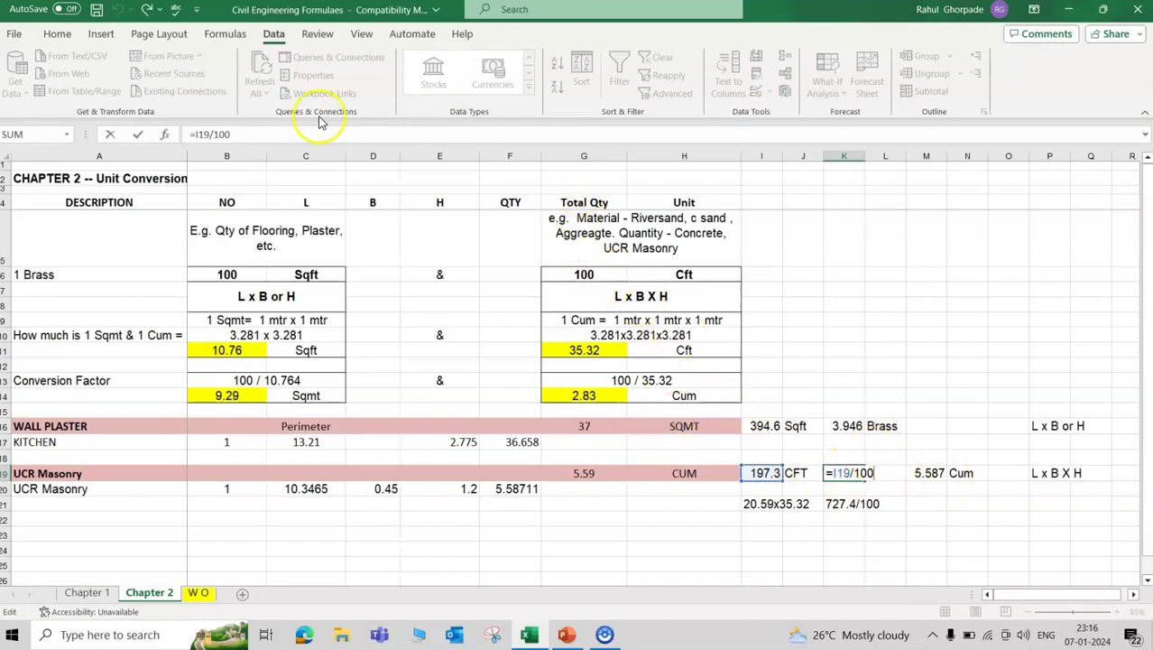
pyautogui.press('BackSpace')
pyautogui.press('BackSpace')
pyautogui.press('BackSpace')
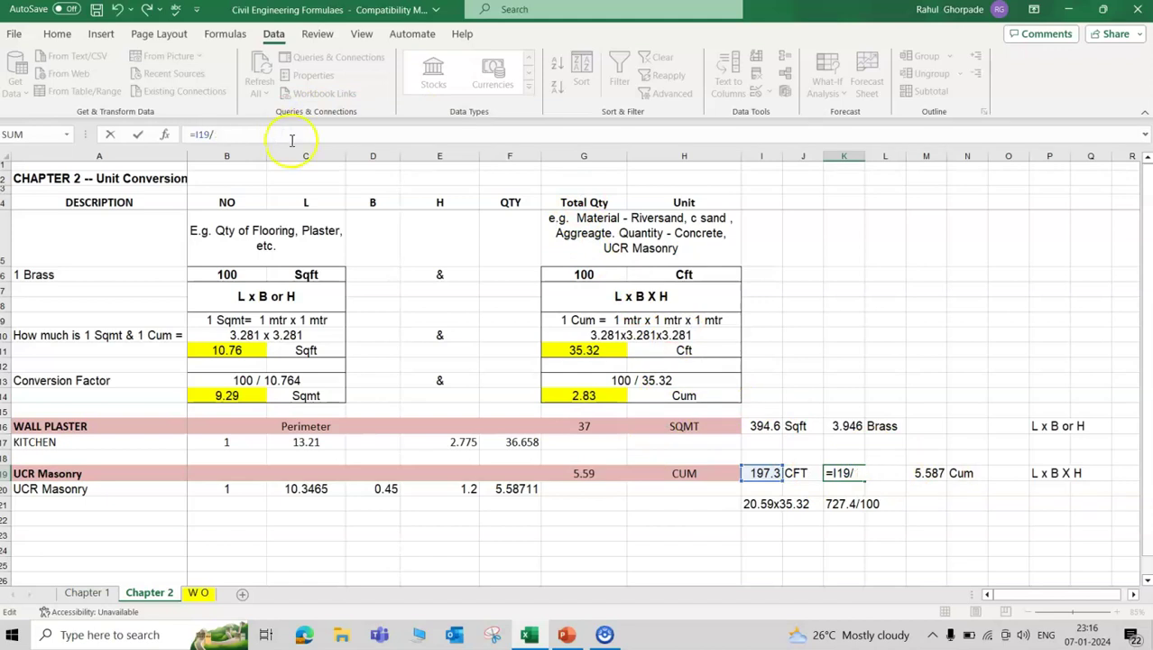
pyautogui.write('100')
pyautogui.press('Return')
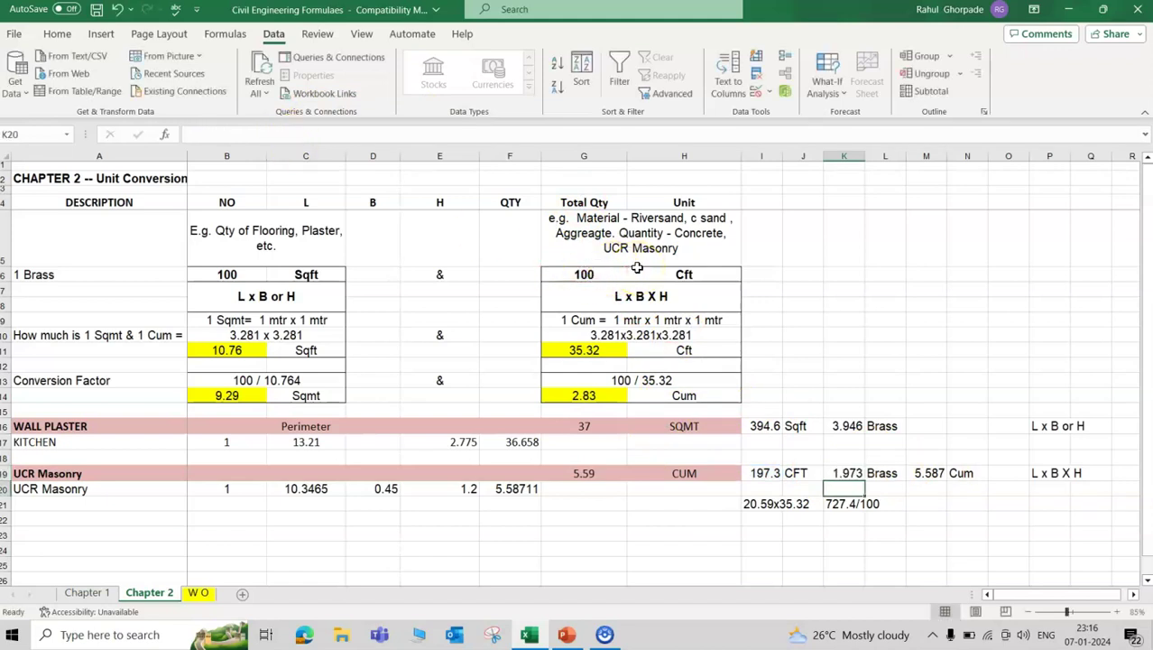
pyautogui.click(846, 474)
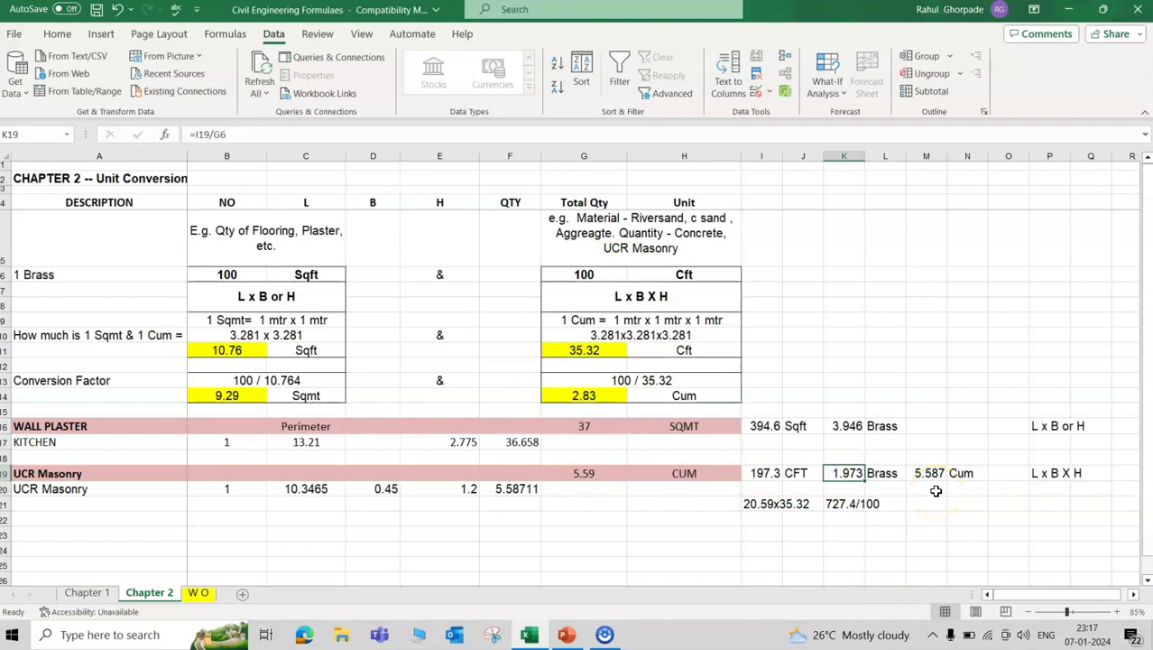
# Step: Examine how the UCR Masonry Brass quantity in K19 converts back to Cum through the formula in M19
pyautogui.press('Right')
pyautogui.press('Right')
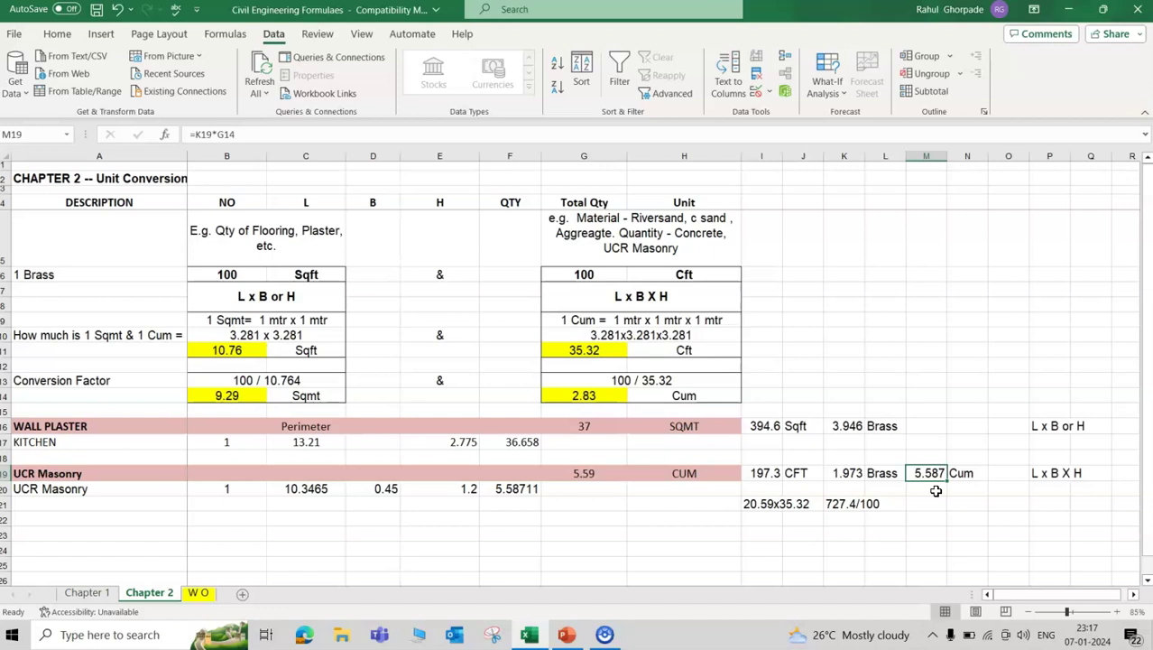
pyautogui.click(844, 473)
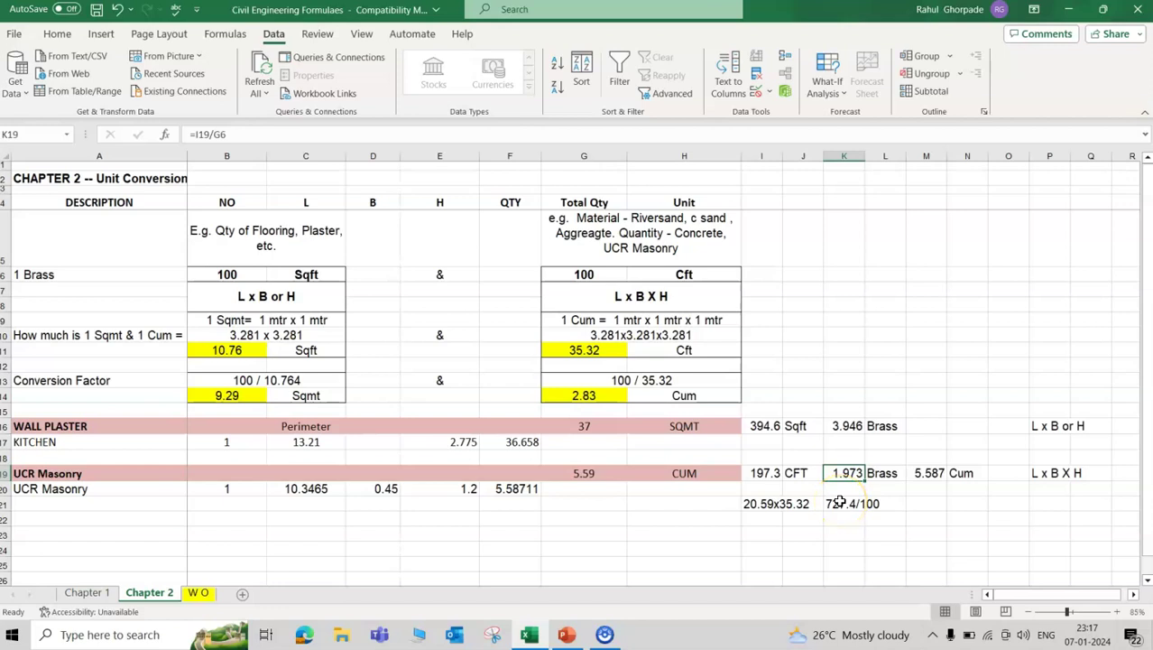
pyautogui.click(925, 473)
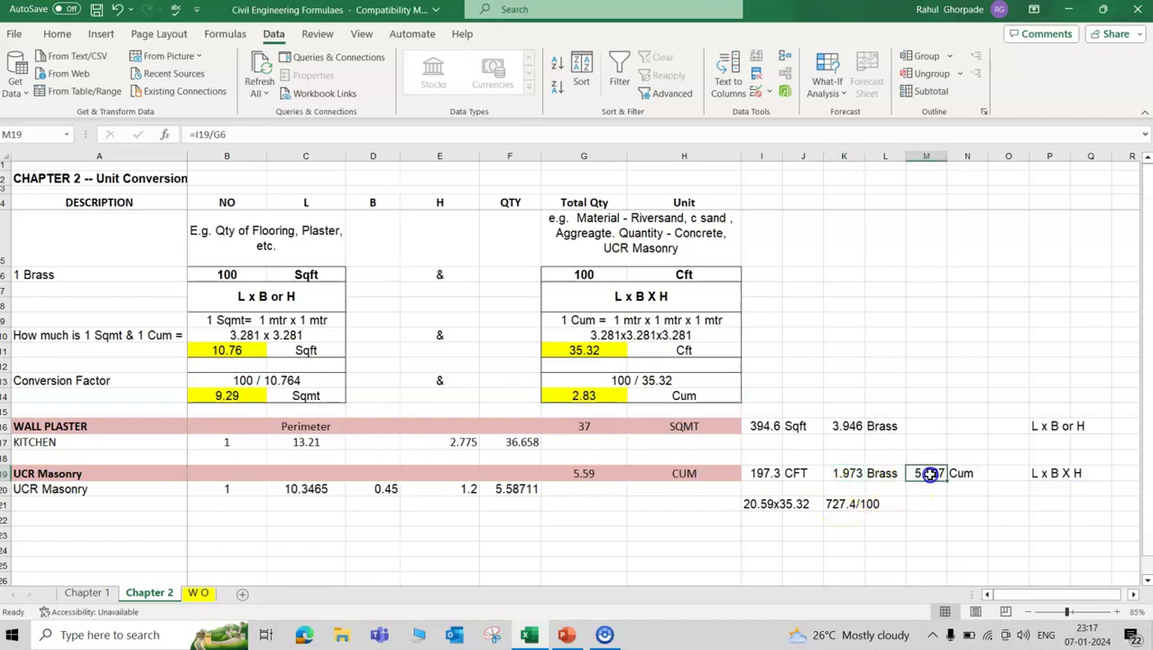
pyautogui.doubleClick(934, 473)
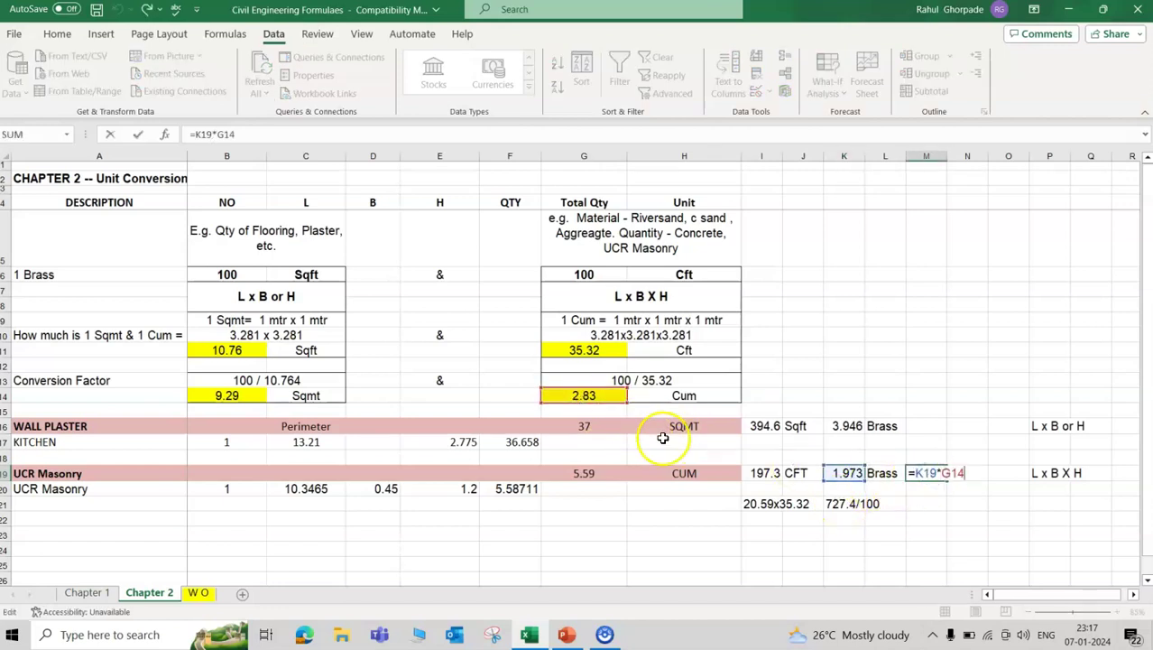
pyautogui.press('Return')
pyautogui.click(848, 471)
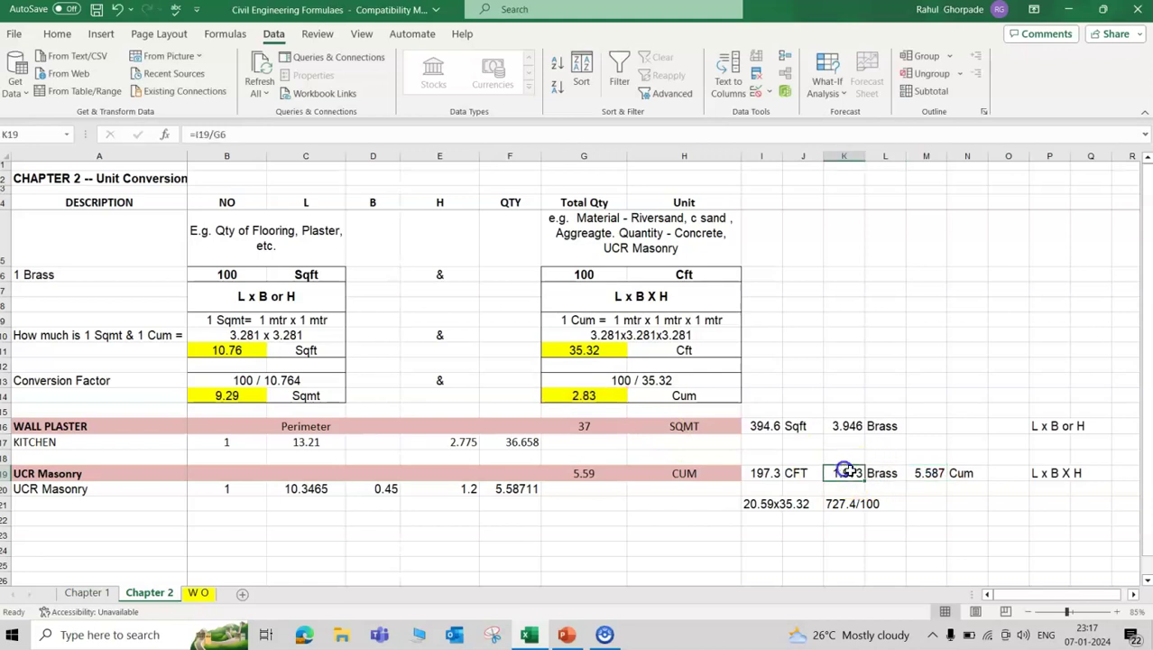
pyautogui.click(932, 478)
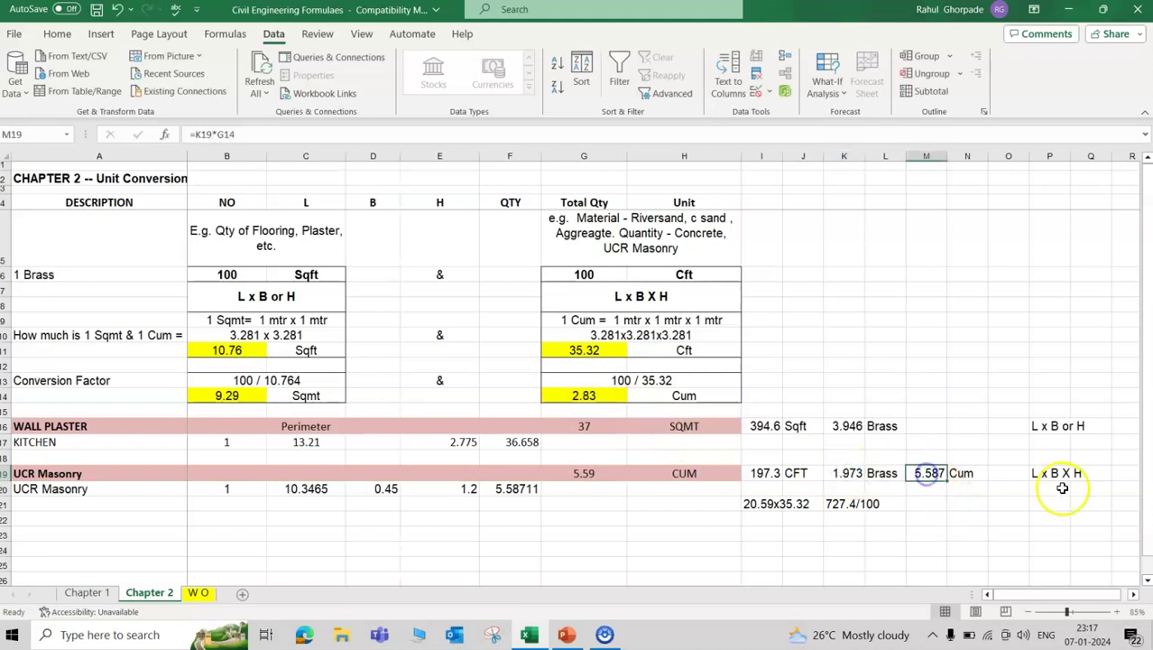